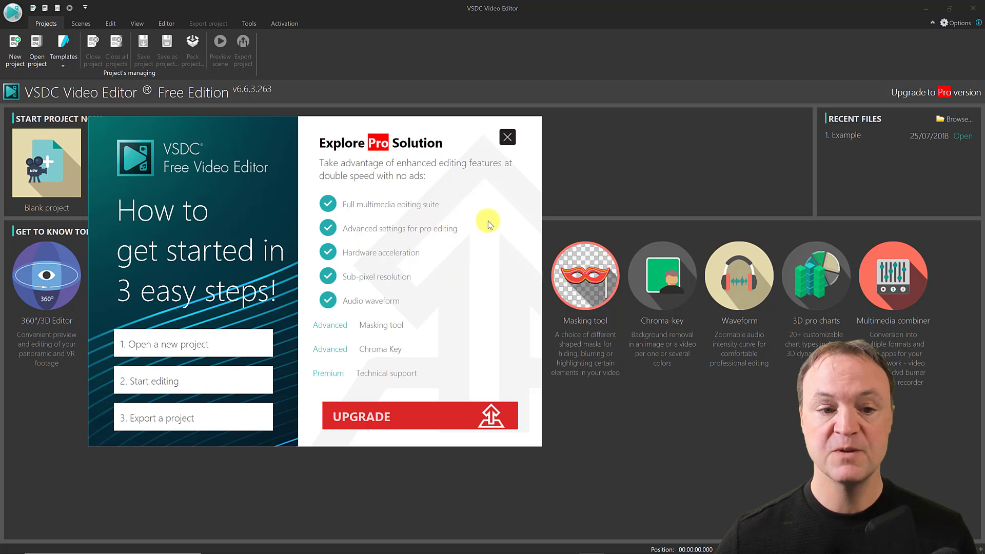
- Dismiss the Pro upgrade offer and start a blank project titled Edit
click(506, 137)
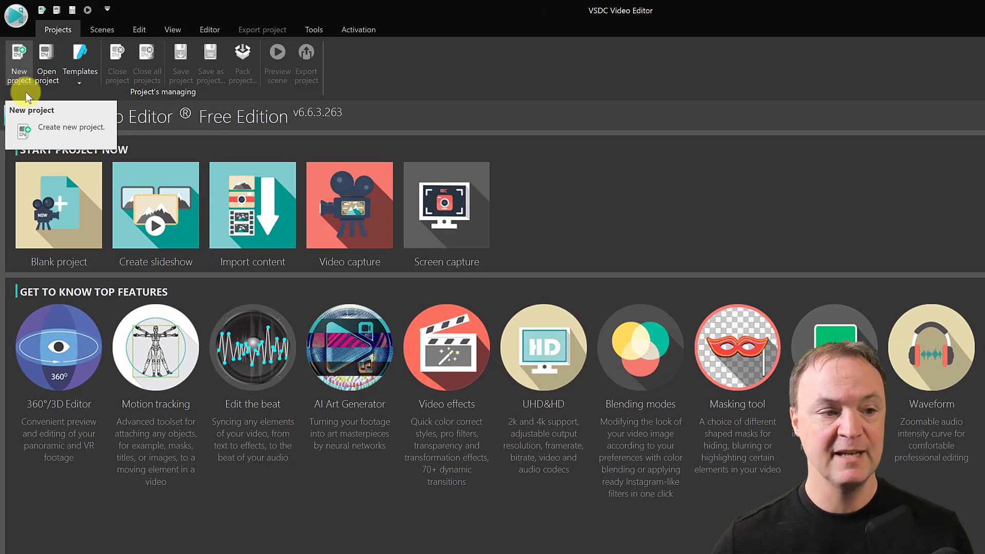
click(56, 208)
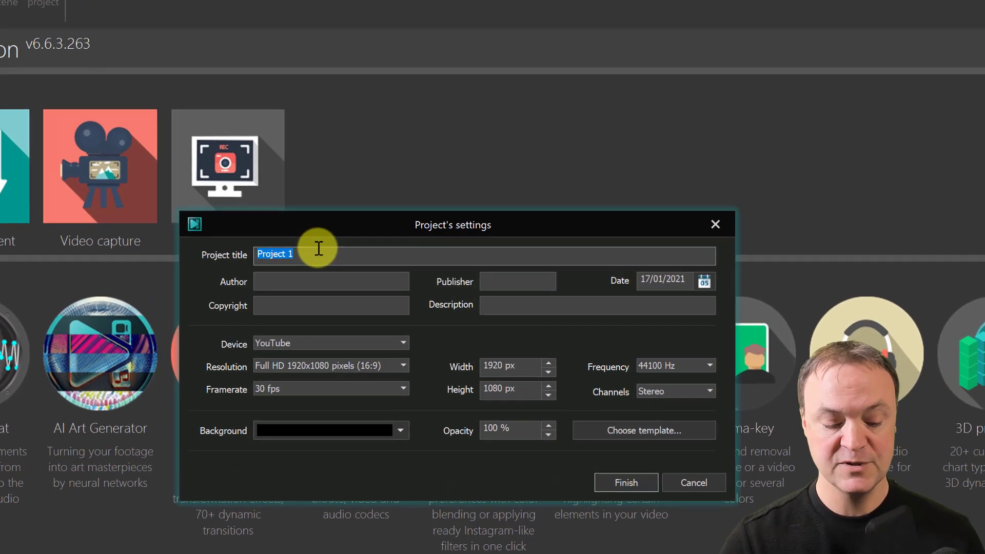
text(Edit)
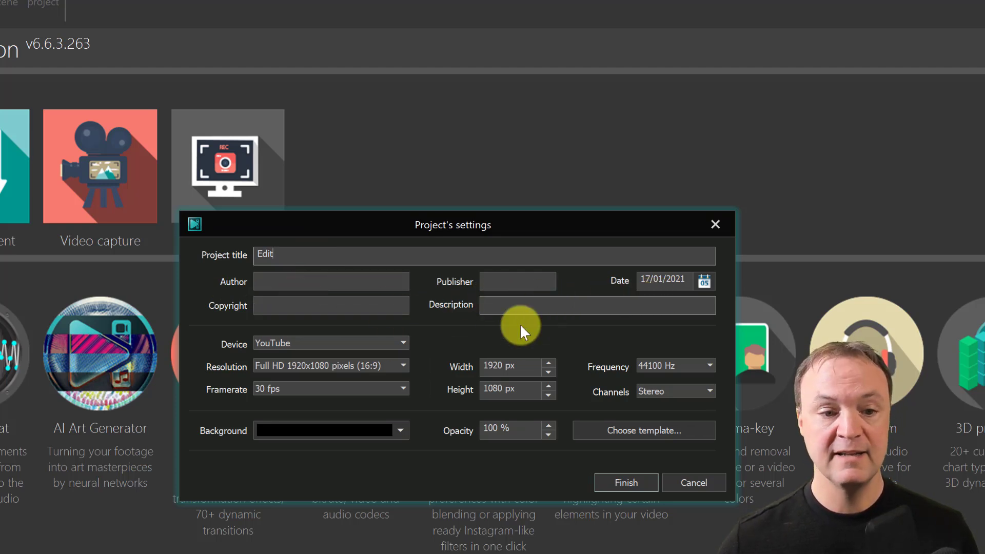
- Create the project with the YouTube device preset, Full HD 1920x1080 resolution and a 30 fps frame rate
click(403, 343)
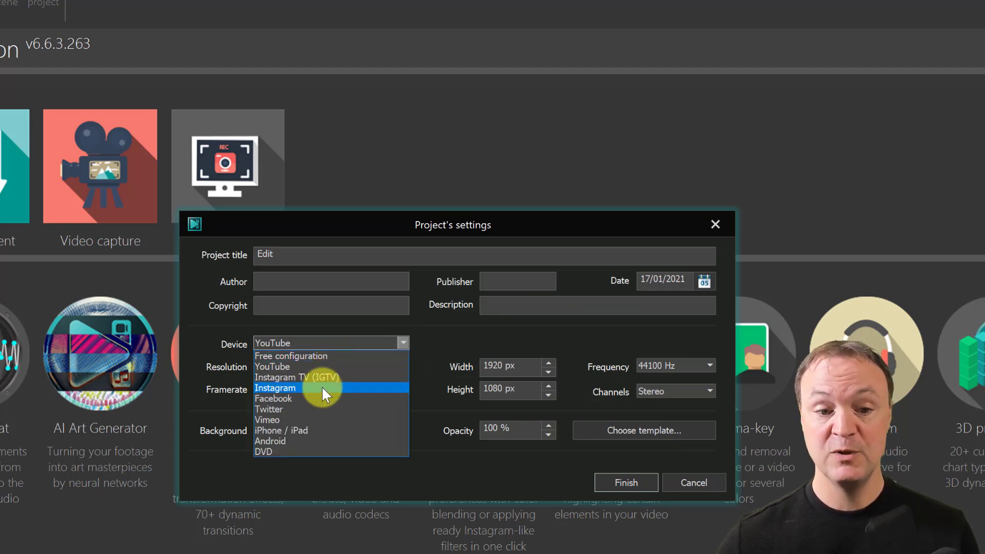
click(322, 367)
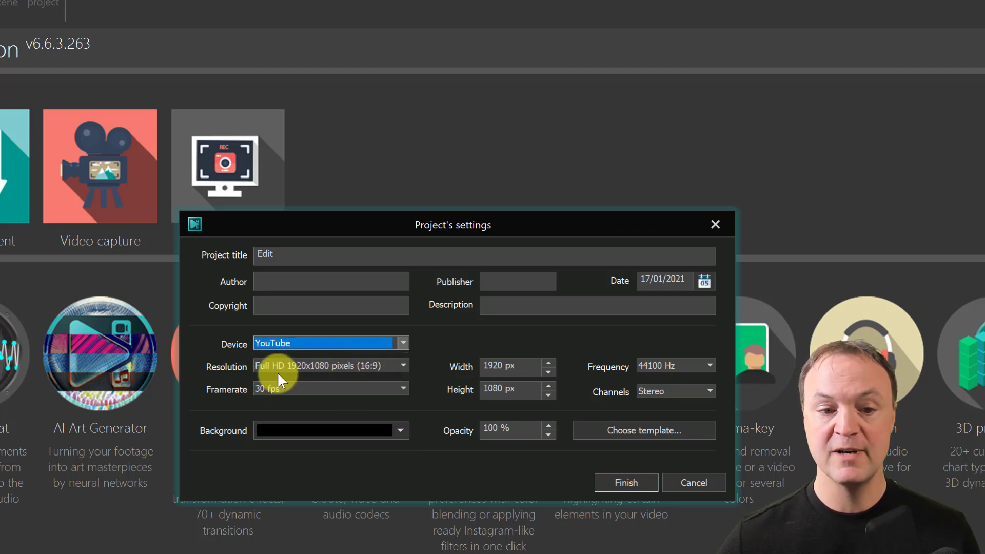
click(405, 363)
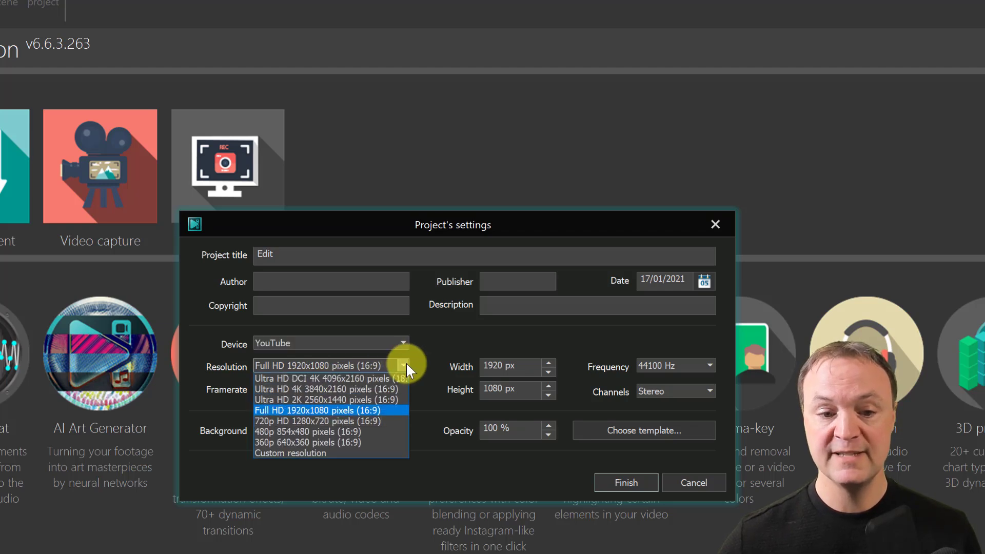
click(425, 391)
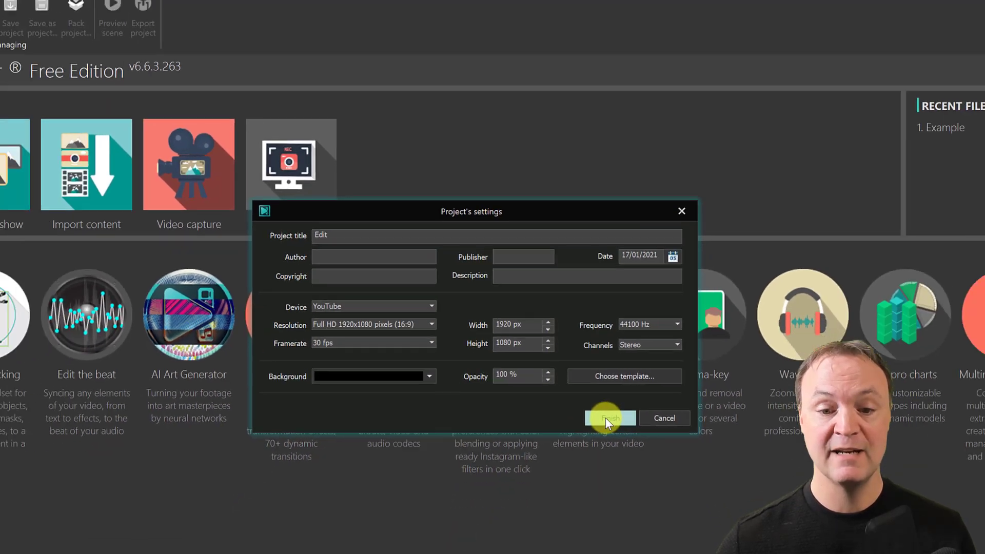
click(621, 483)
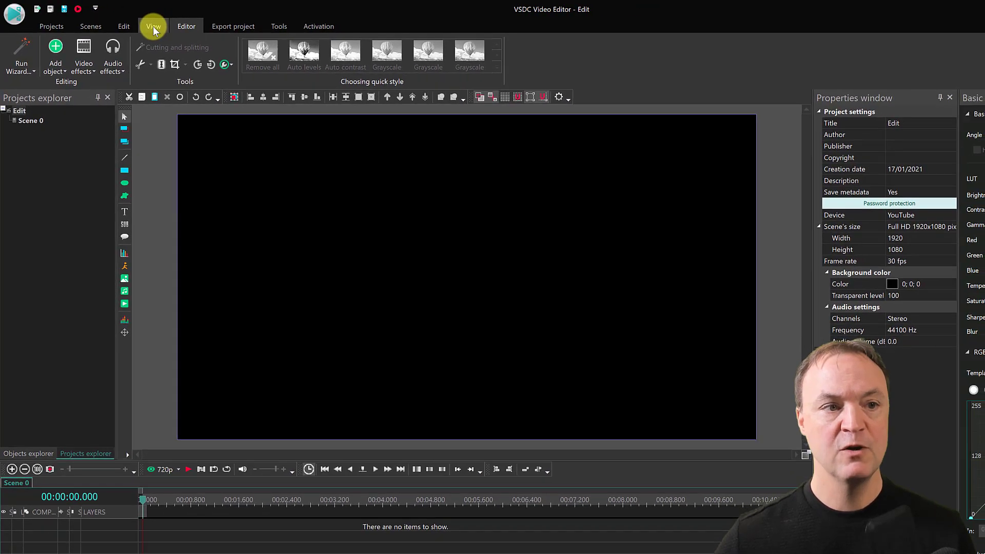
- Hide the Properties window and bring it back into the workspace
click(153, 26)
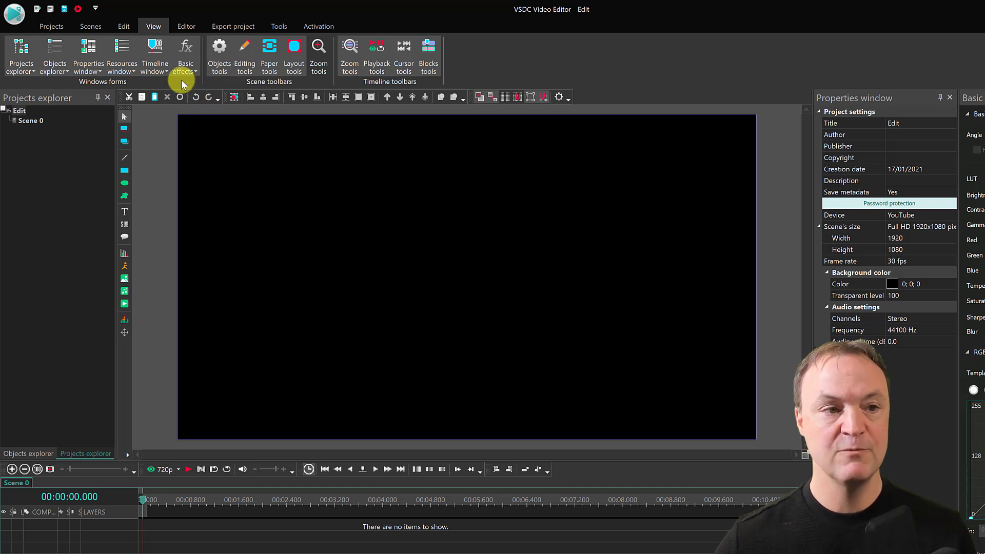
click(85, 47)
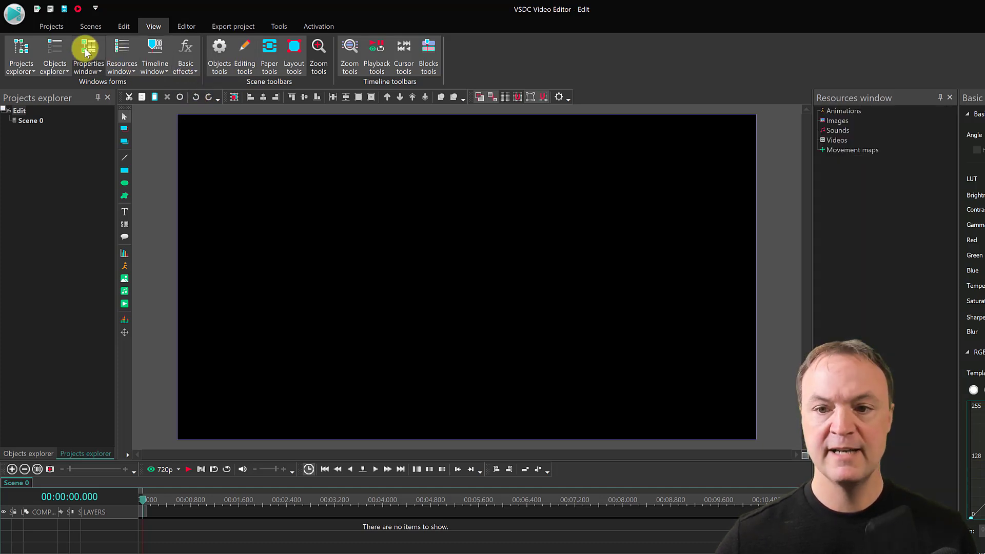
click(92, 54)
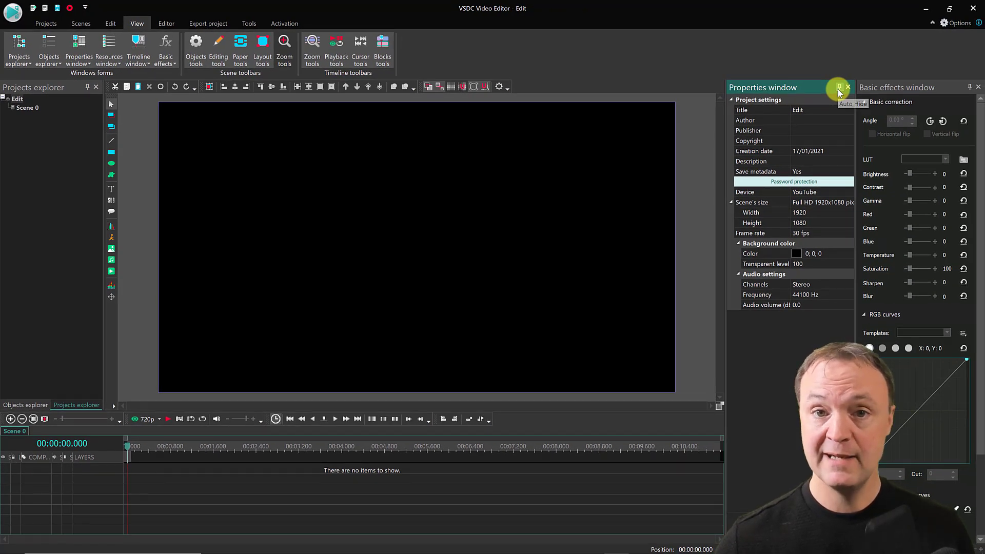
- Set the Properties window to auto-hide and preview the collapsed Resources and Properties windows
click(838, 89)
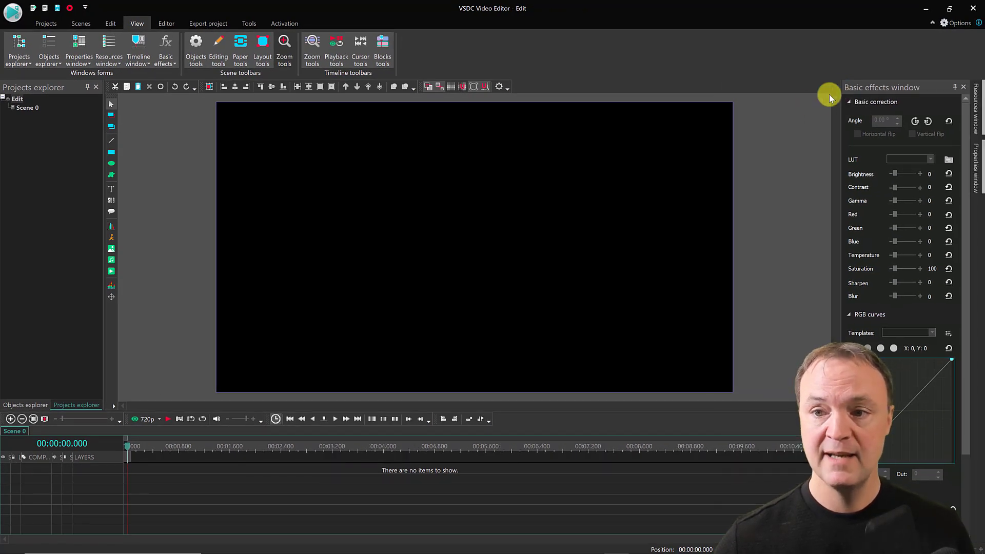
click(976, 154)
click(978, 128)
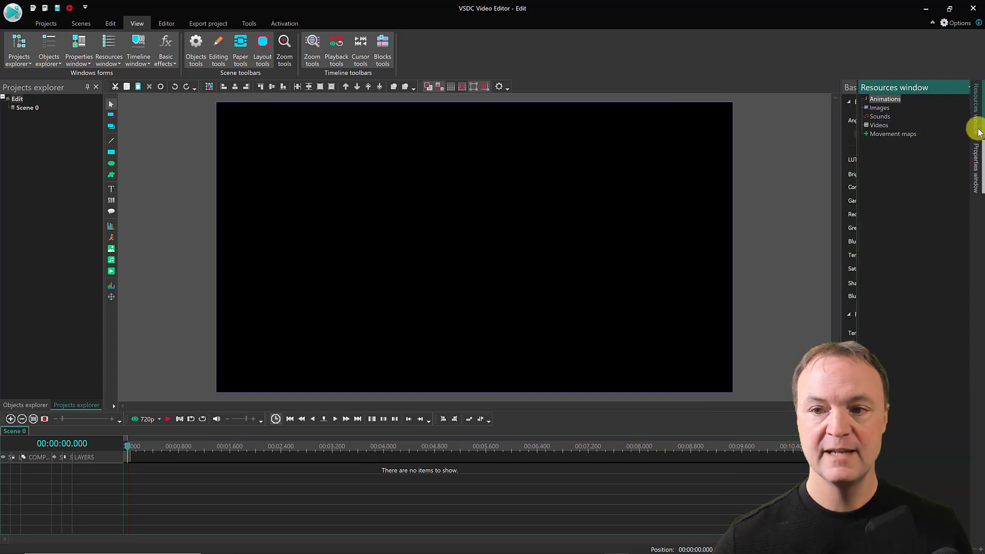
click(975, 170)
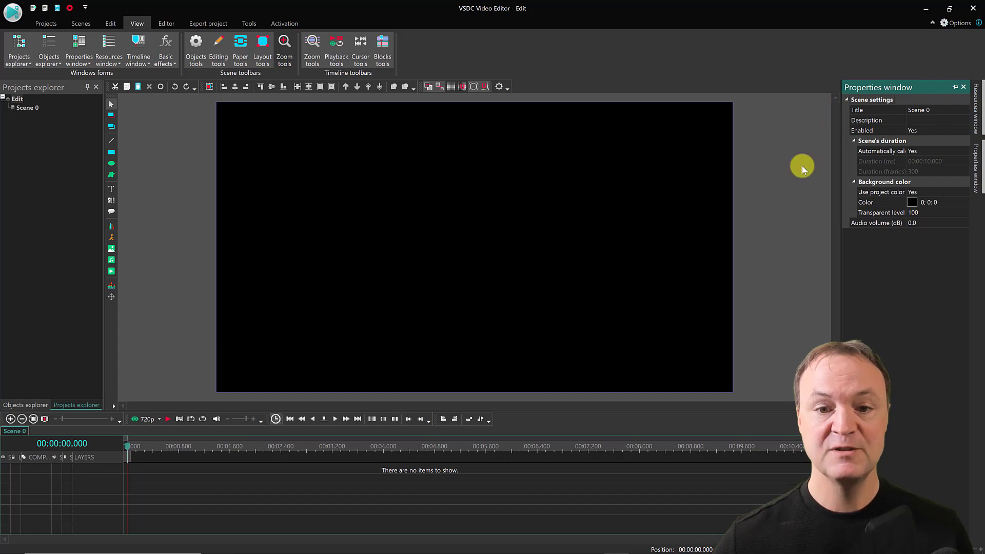
- Close the Properties window, and auto-hide and close the Basic effects window
click(963, 88)
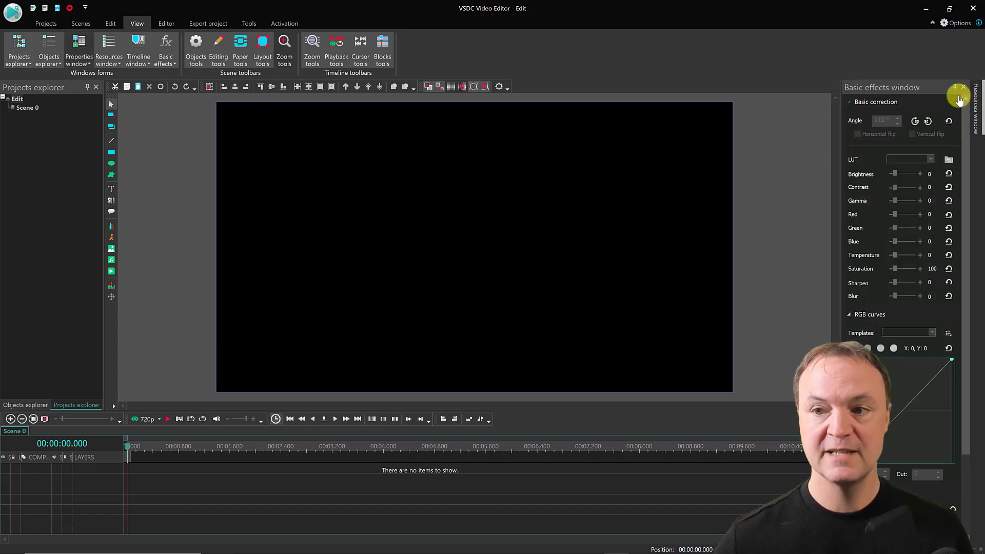
click(955, 88)
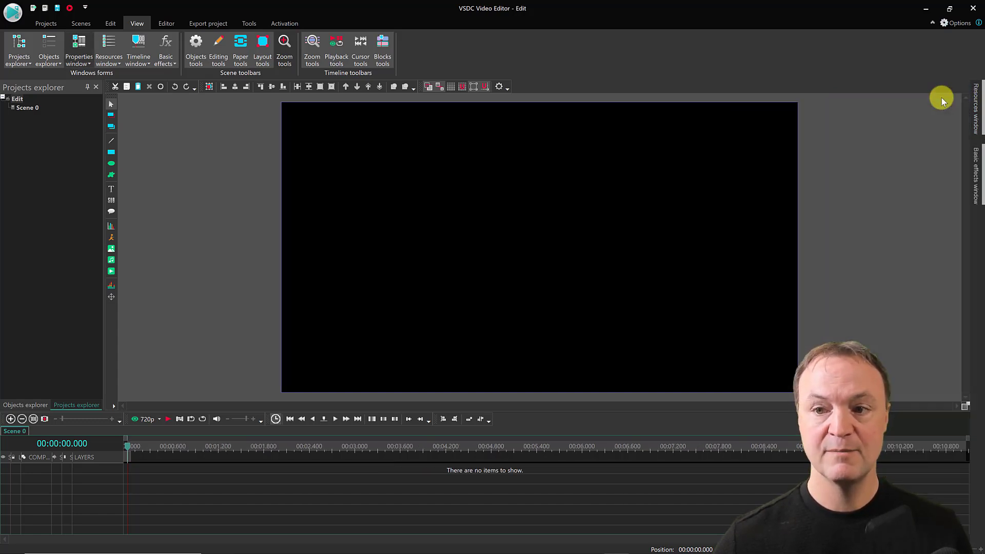
mouse_move(974, 114)
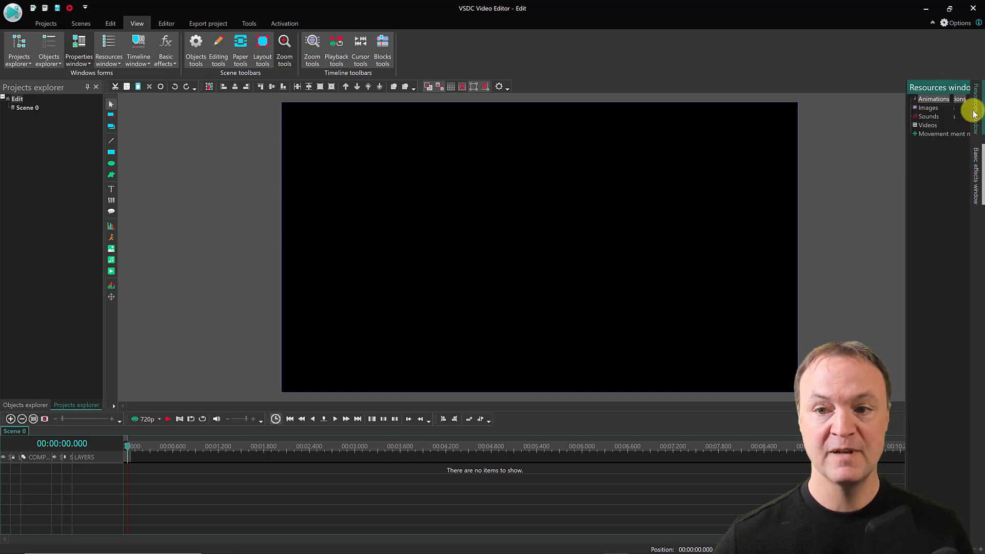
mouse_move(977, 194)
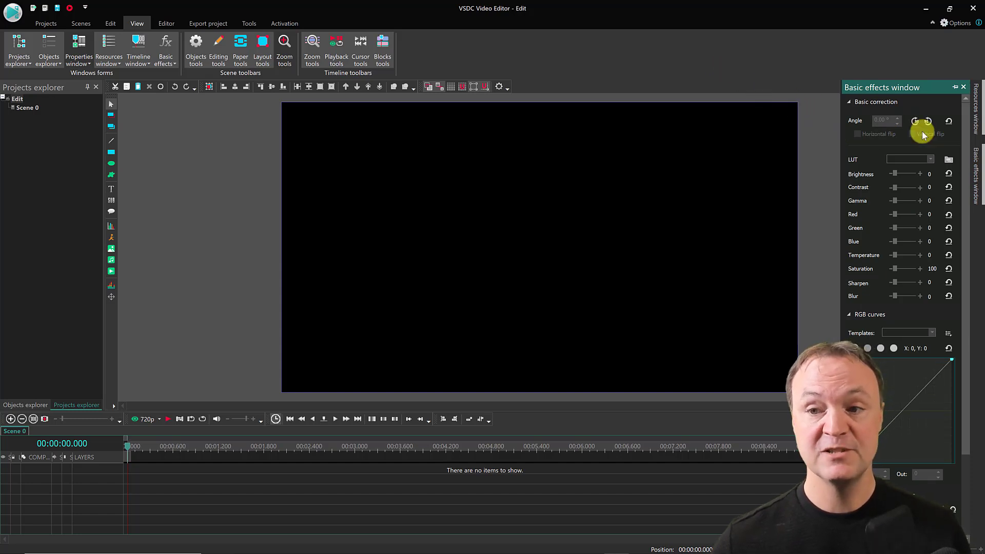
click(963, 87)
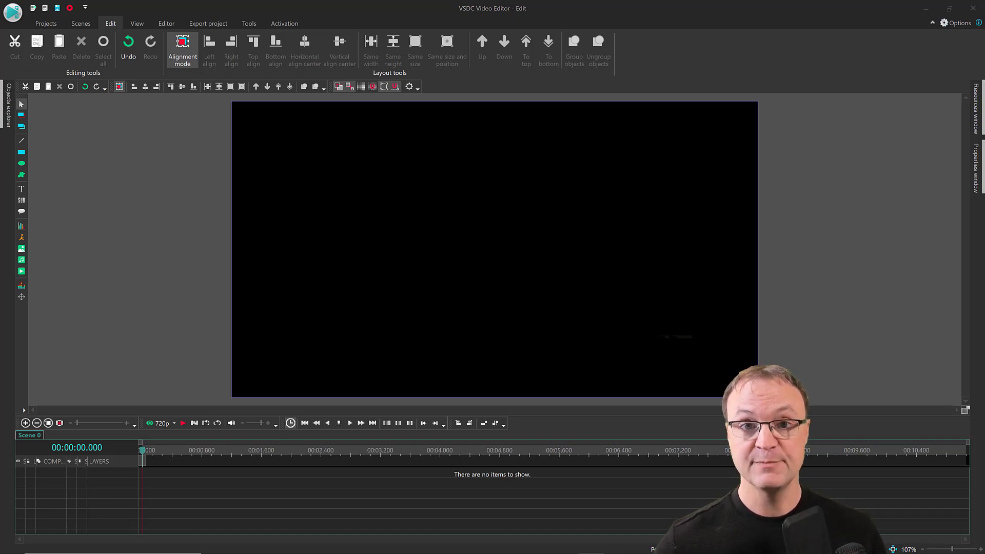
- Show the Pexels stock media site in the browser over the editor and move it away again
drag(984, 102, 303, 42)
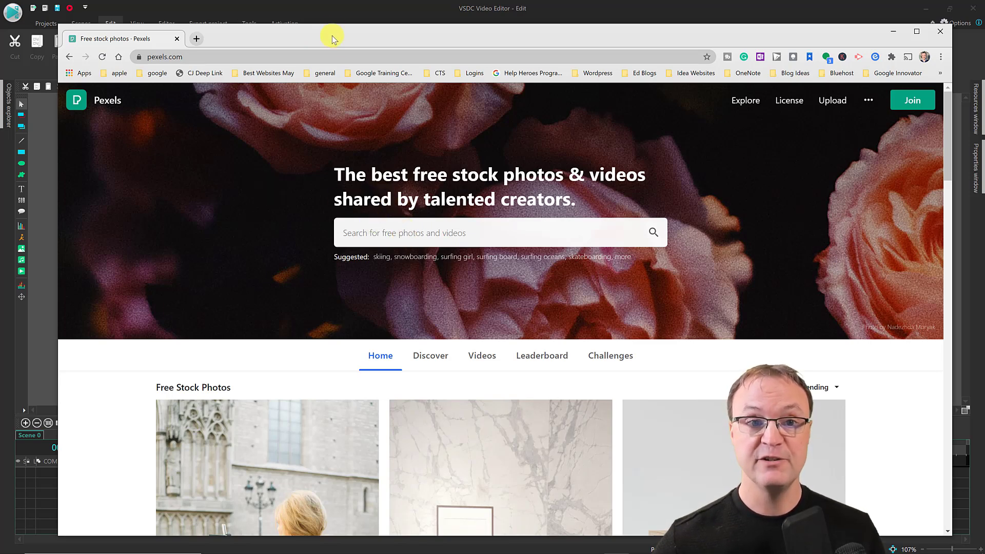
drag(326, 40, 984, 51)
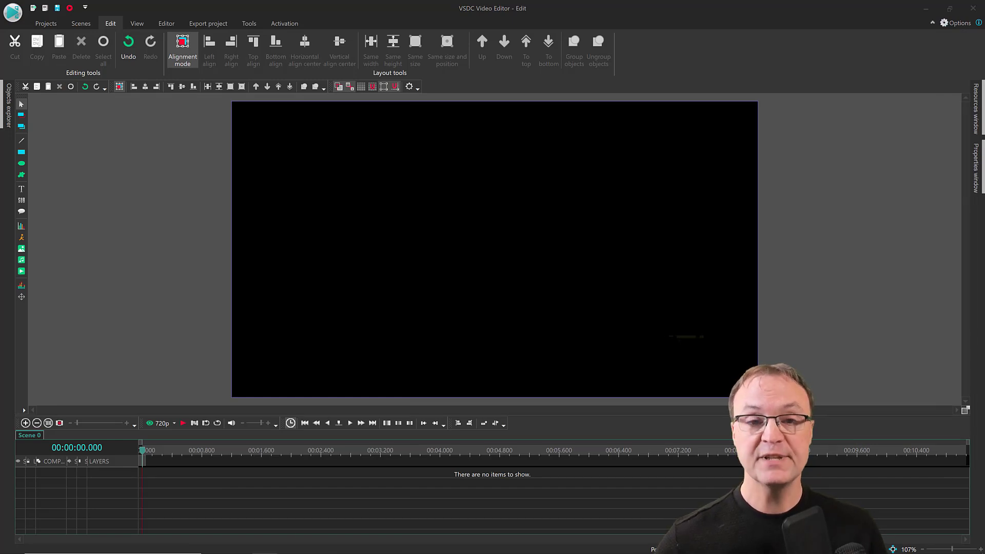
- Add the Man Surfing (1) video from the VSDC Media folder to the start of the timeline
drag(984, 51, 720, 86)
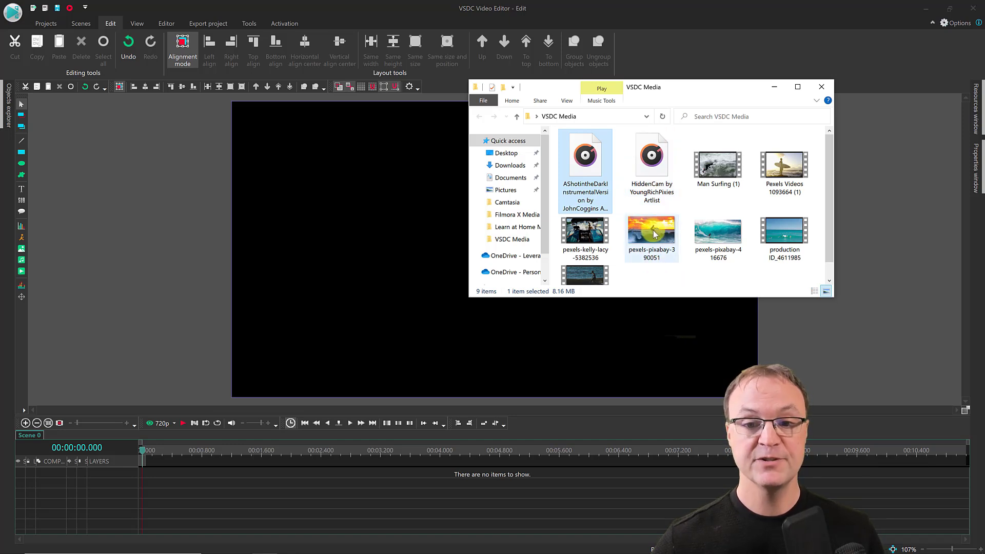
drag(682, 86, 633, 57)
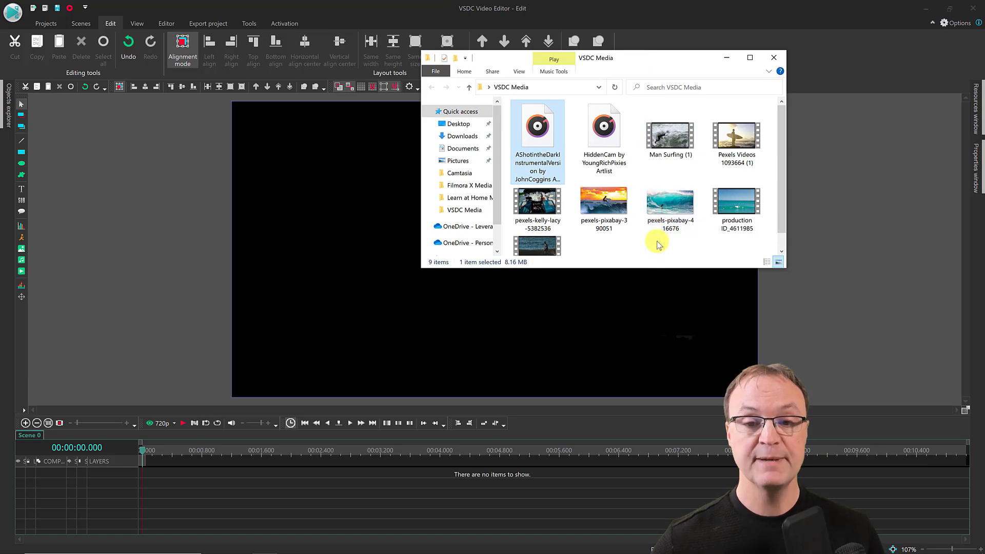
click(653, 255)
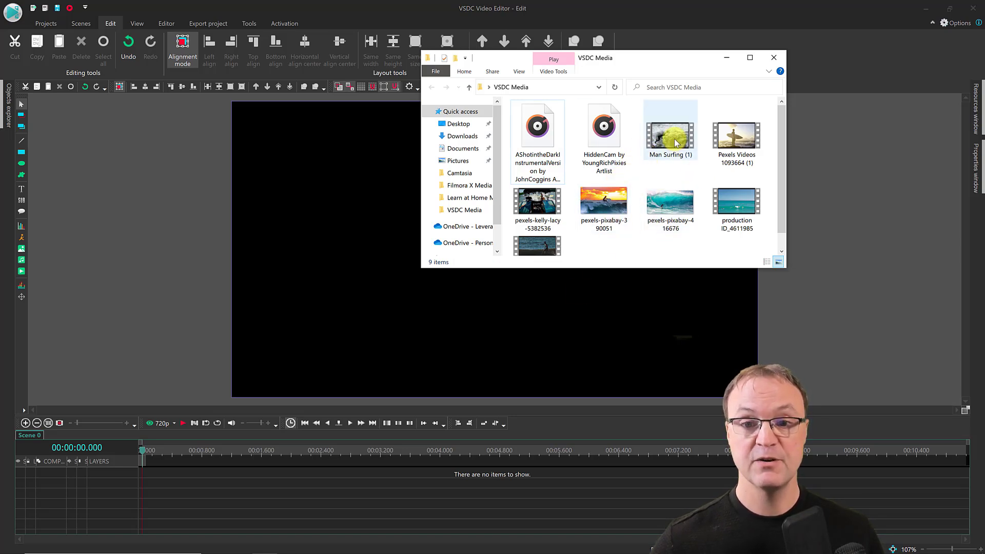
drag(679, 143, 145, 488)
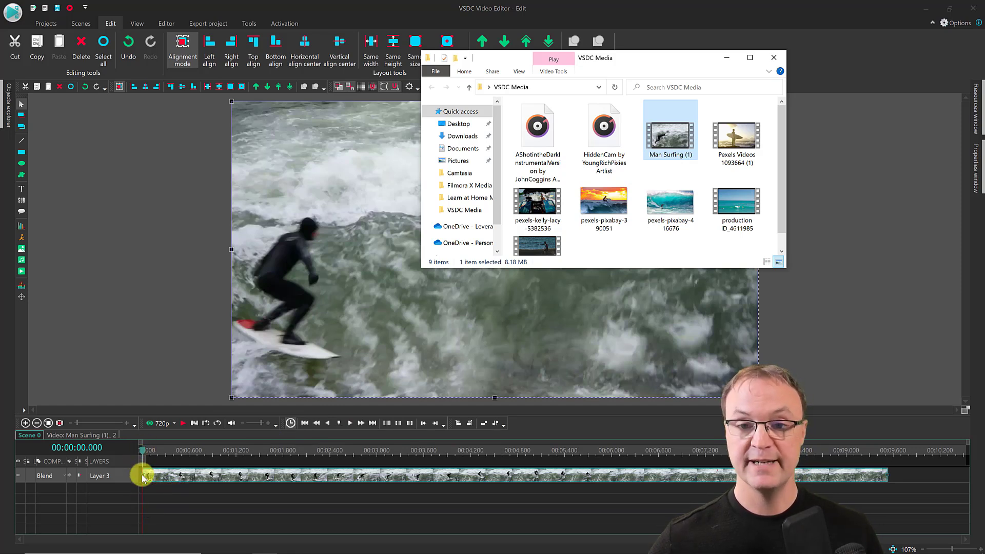
- Move the surfing clip slightly later on the timeline and delete it
mouse_move(170, 471)
mouse_down()
mouse_move(253, 471)
mouse_move(174, 471)
mouse_move(193, 470)
mouse_move(182, 477)
mouse_up()
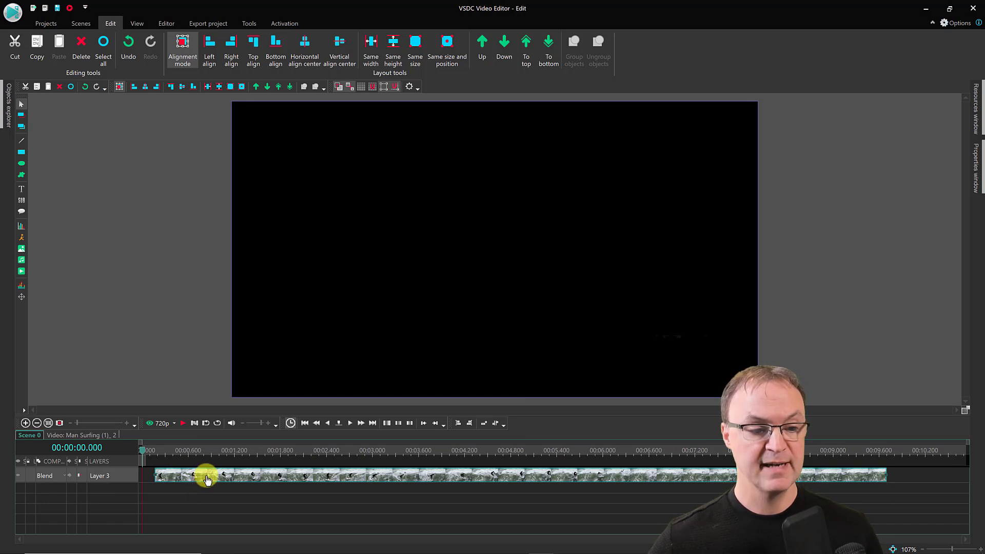
mouse_move(207, 481)
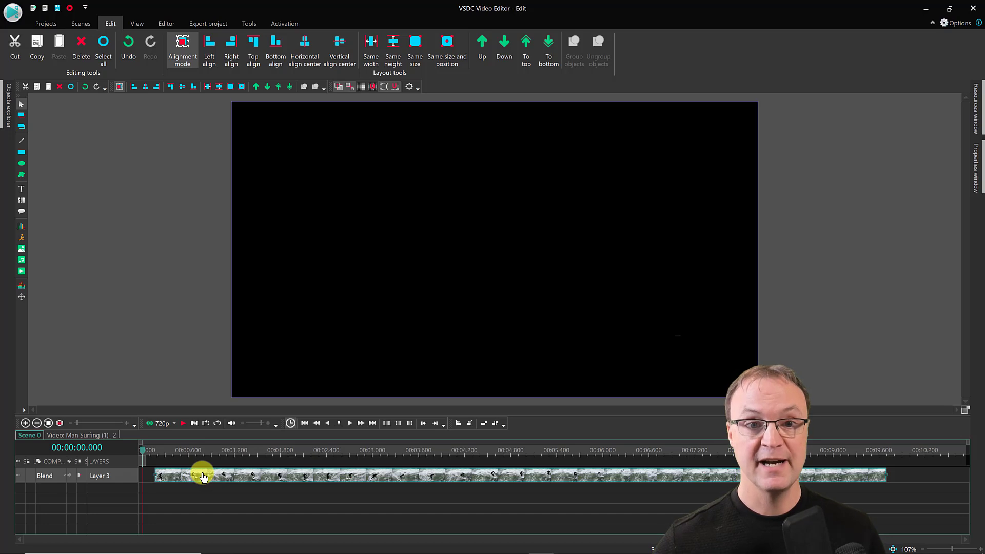
click(81, 48)
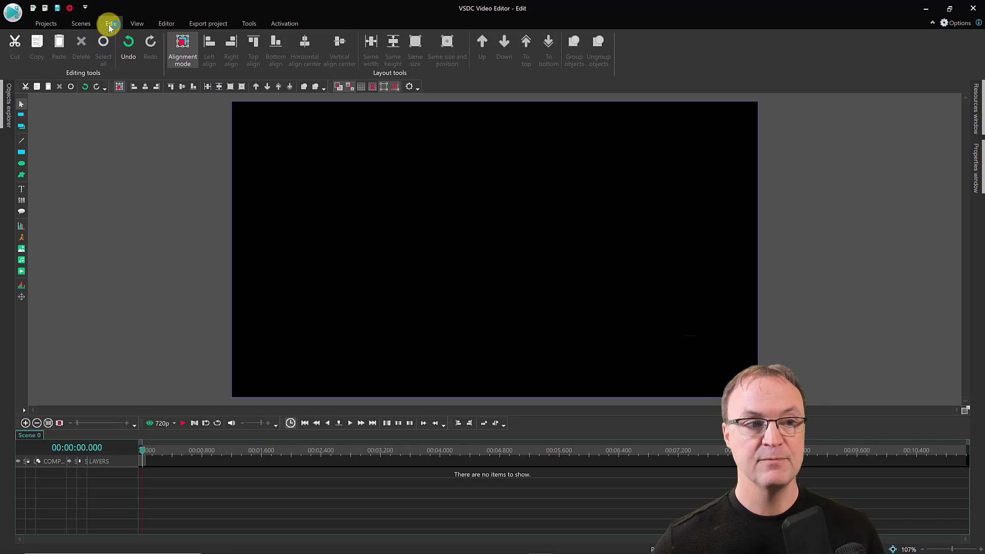
- Undo the surfing clip's deletion and redo it
click(127, 47)
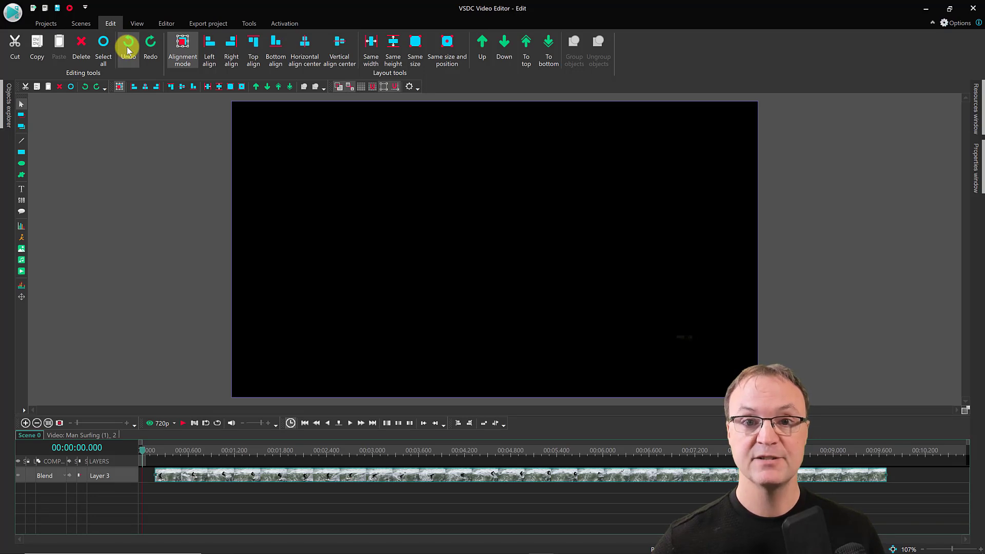
click(144, 45)
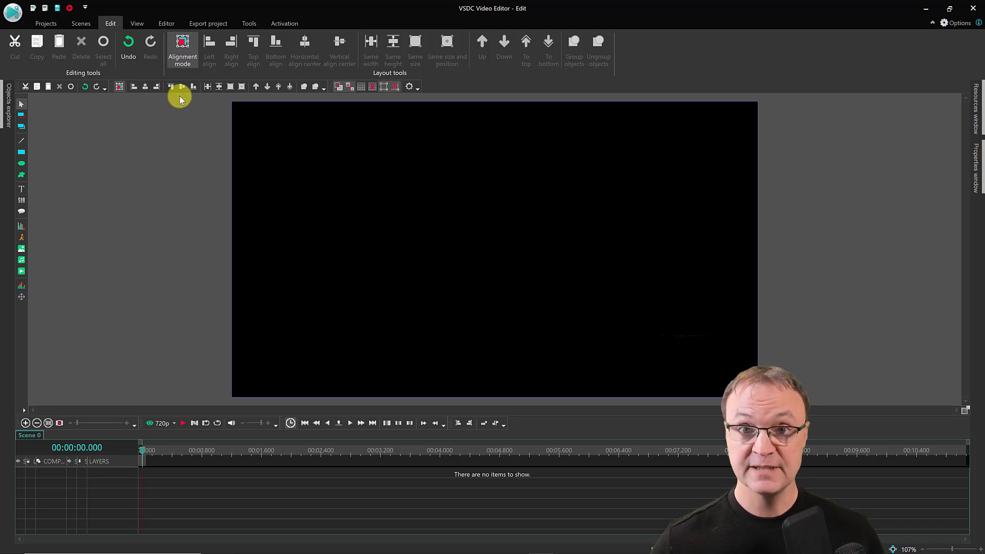
- Add the production ID_4611985 video from the VSDC Media folder to the timeline, starting from the cursor position
click(161, 23)
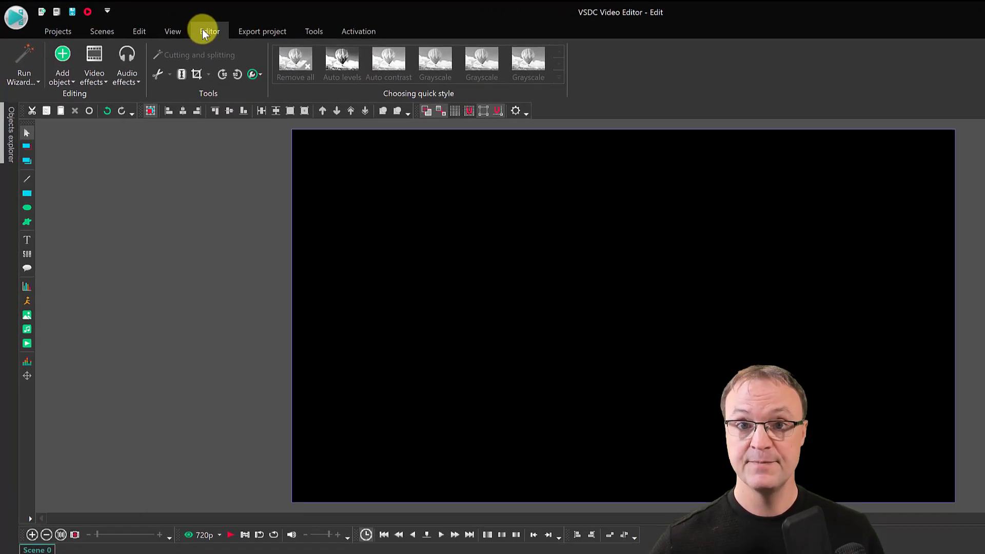
click(64, 77)
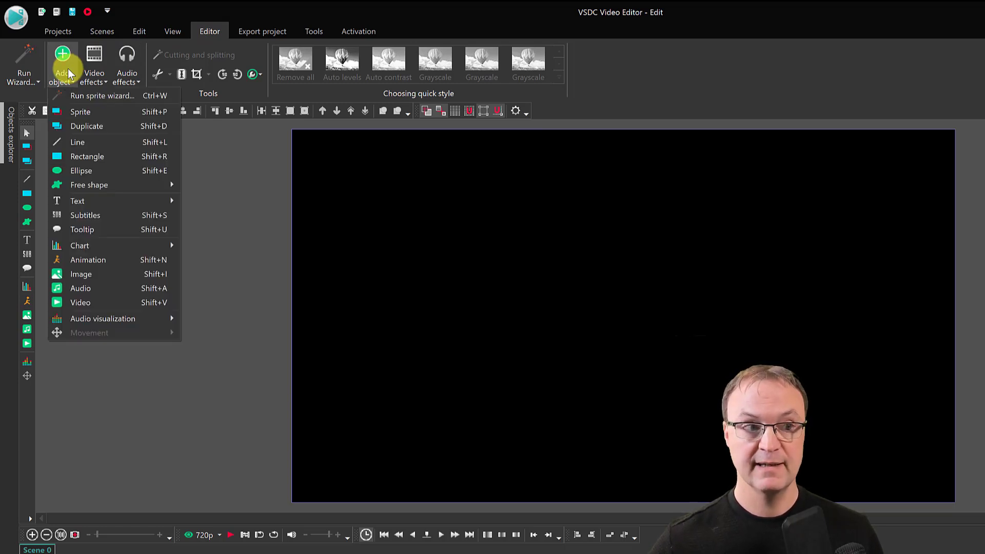
click(105, 306)
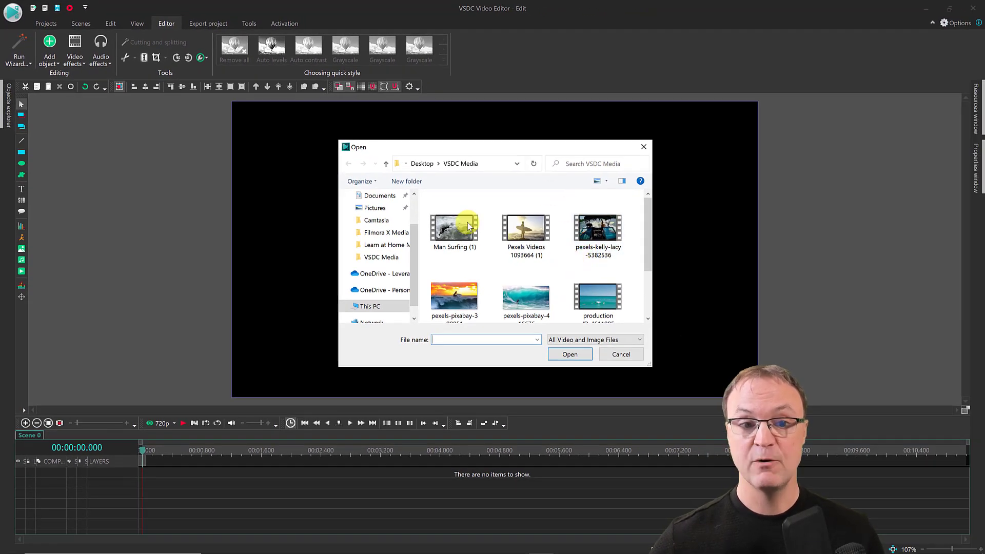
click(603, 300)
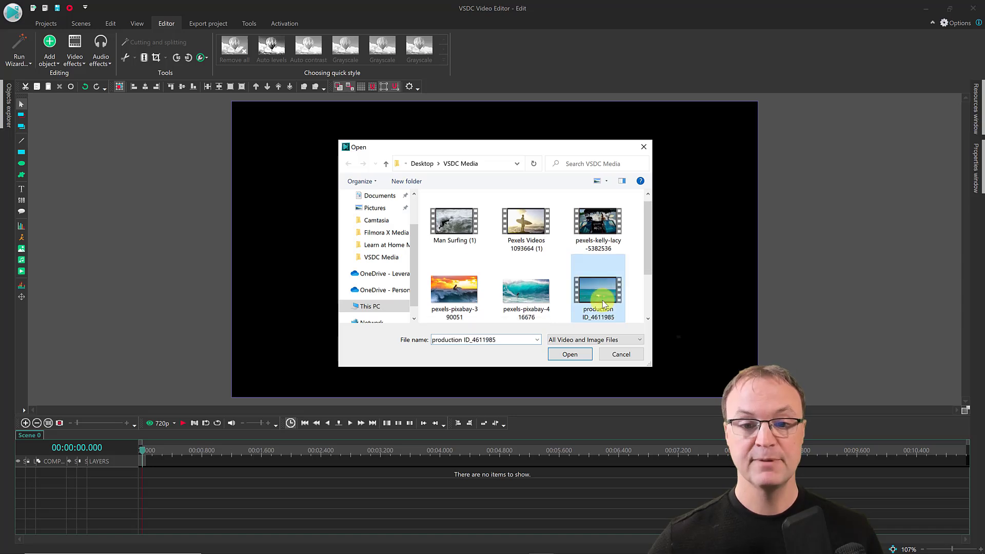
click(571, 356)
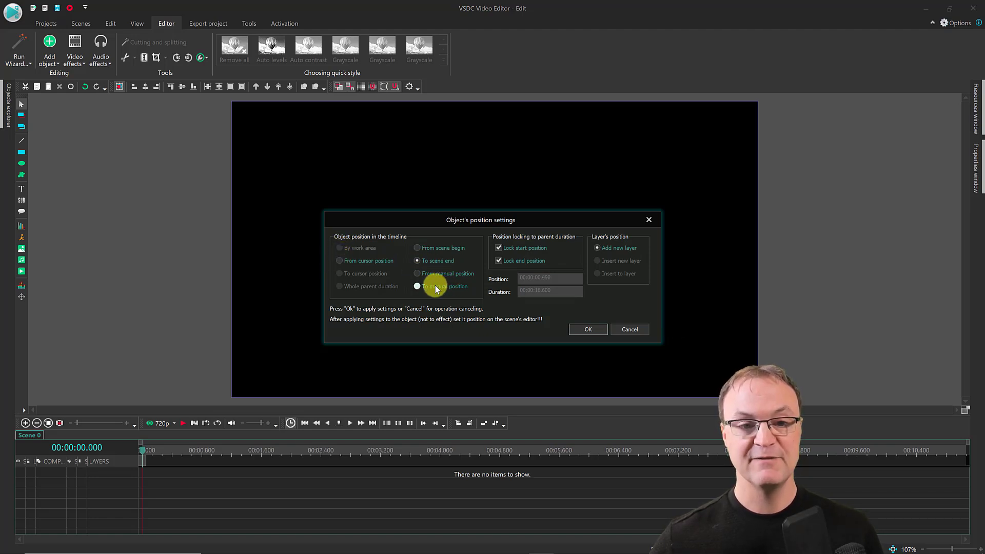
click(345, 264)
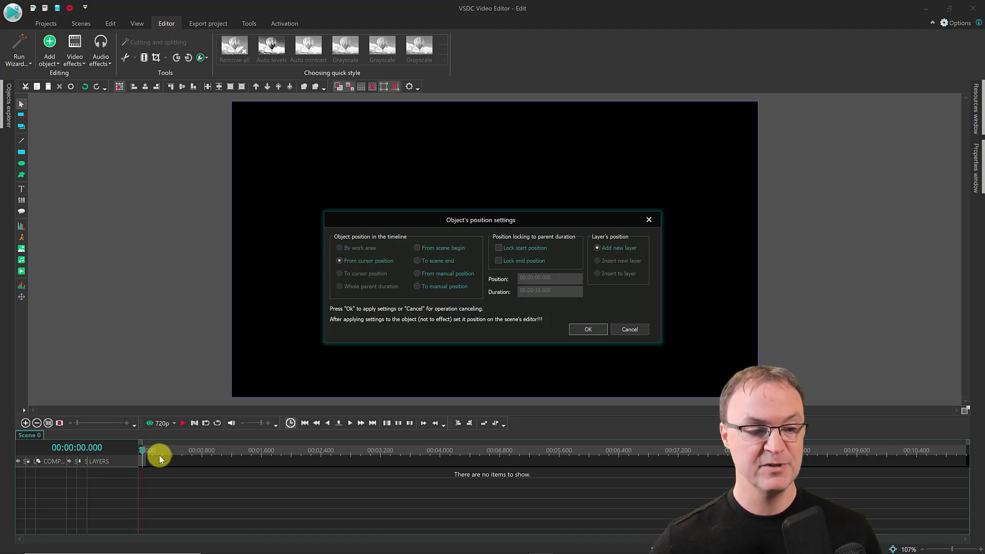
click(144, 451)
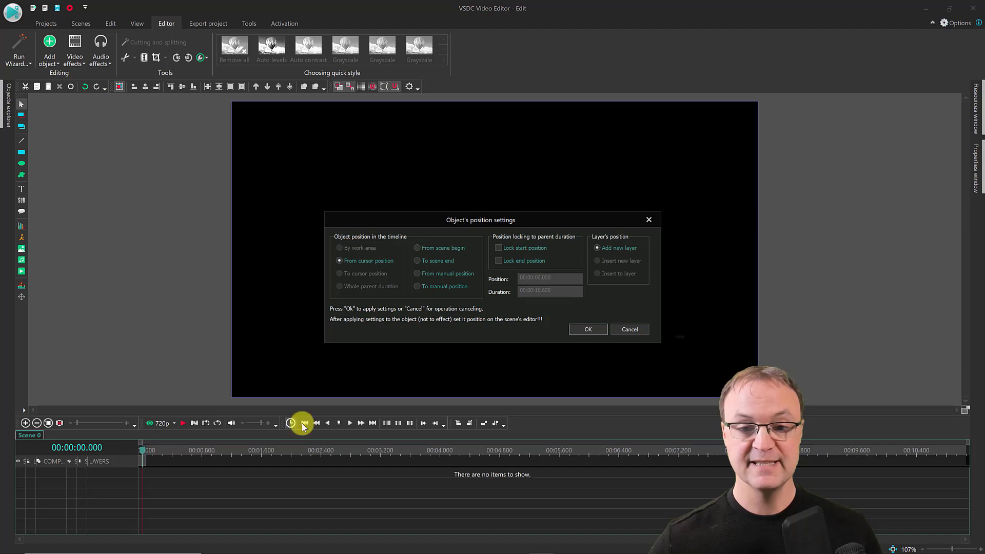
click(594, 331)
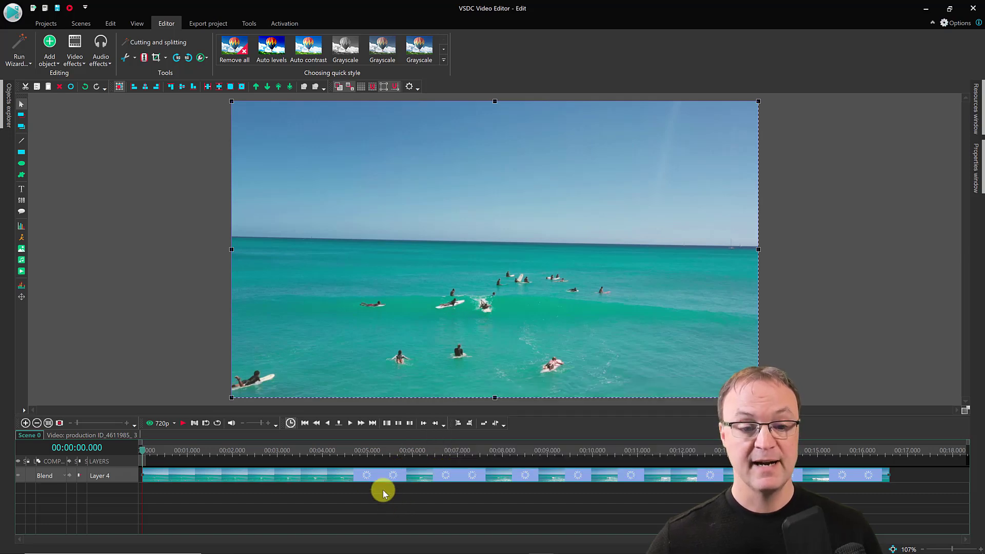
- Preview the ocean clip in the editor and in the separate preview window, and look through the preview quality options
mouse_move(312, 479)
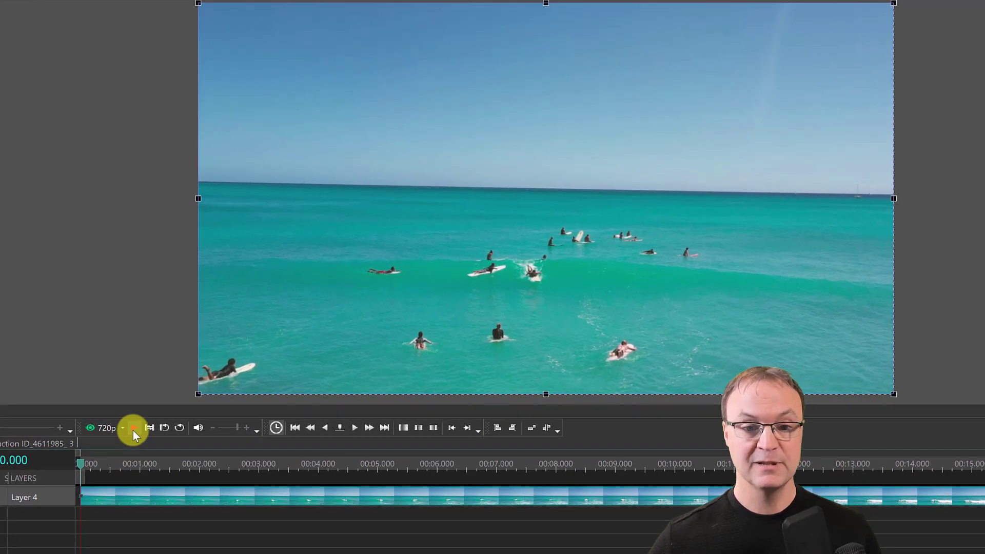
click(134, 430)
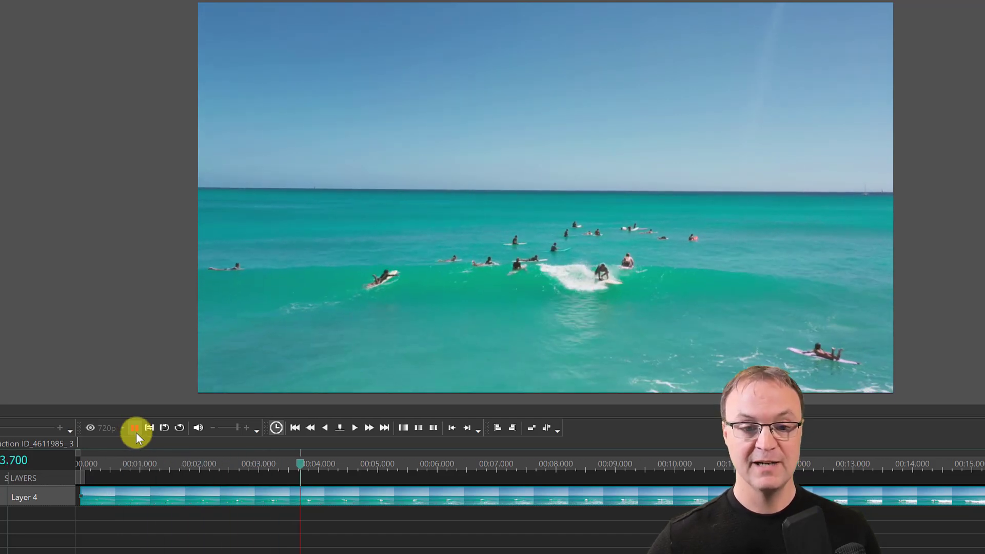
click(92, 430)
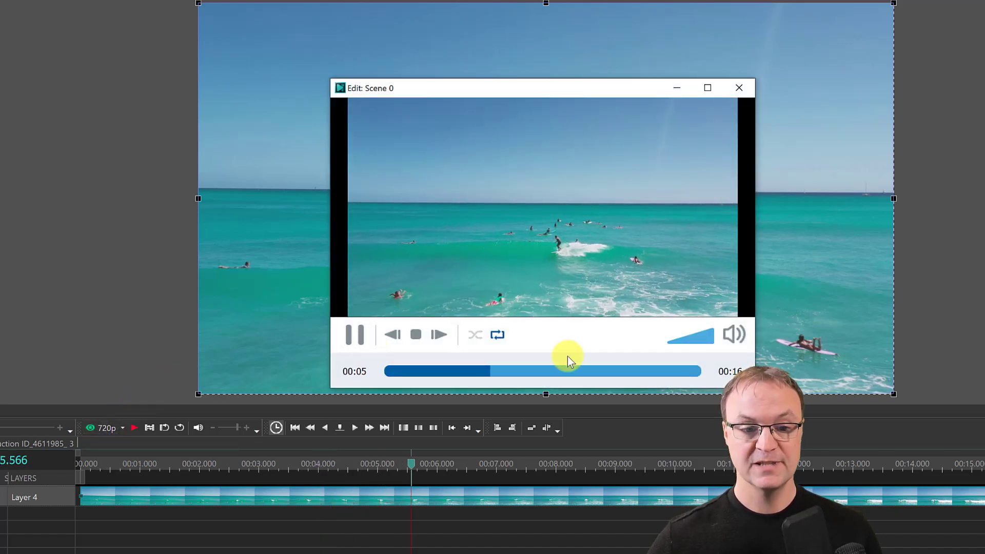
click(738, 88)
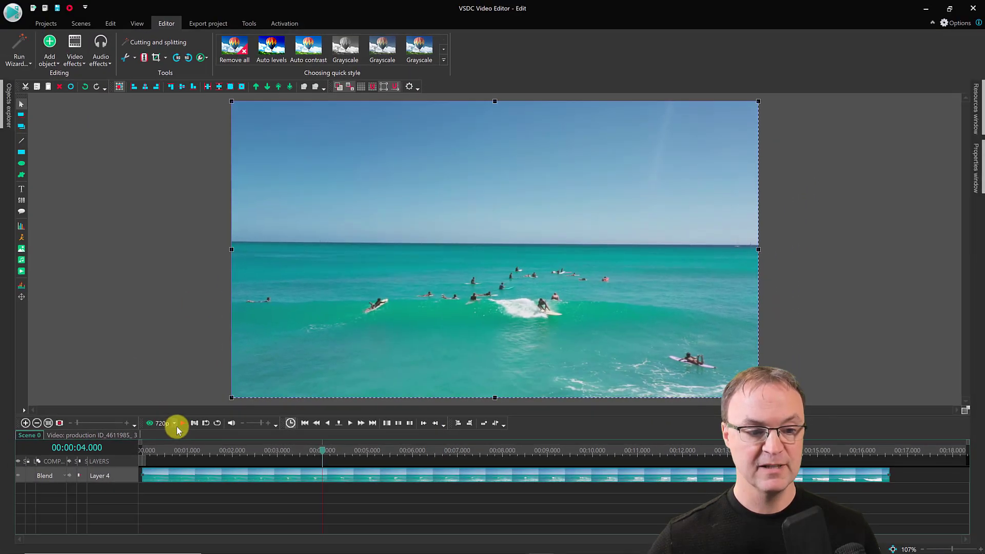
click(176, 424)
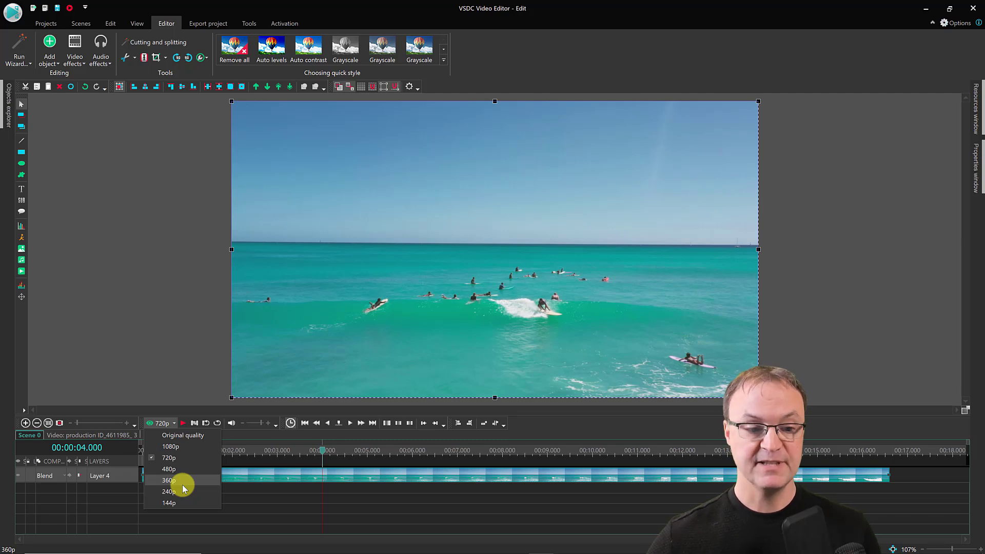
click(273, 503)
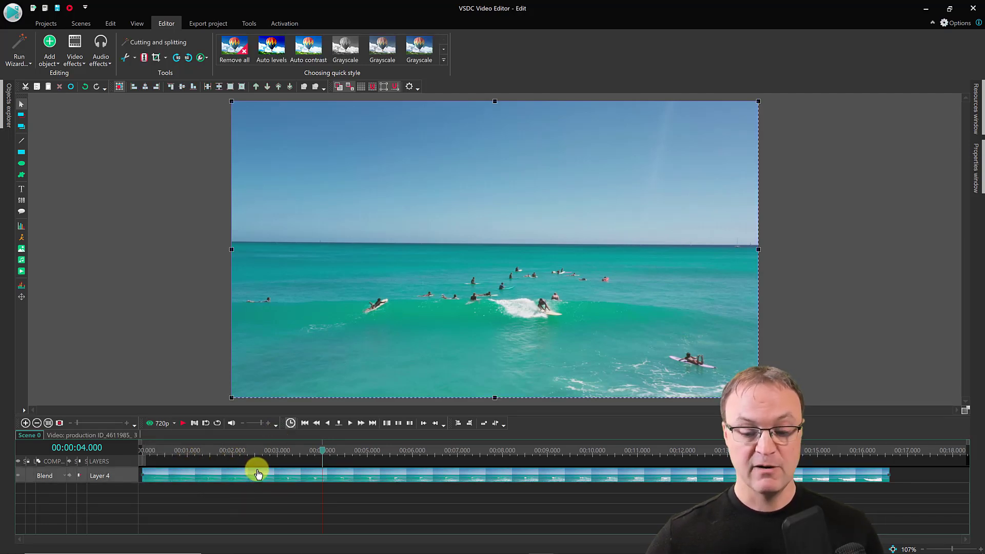
- Add the 5382536 boat video and Pexels Videos 1093664 (1) together to one new layer on the timeline
click(49, 51)
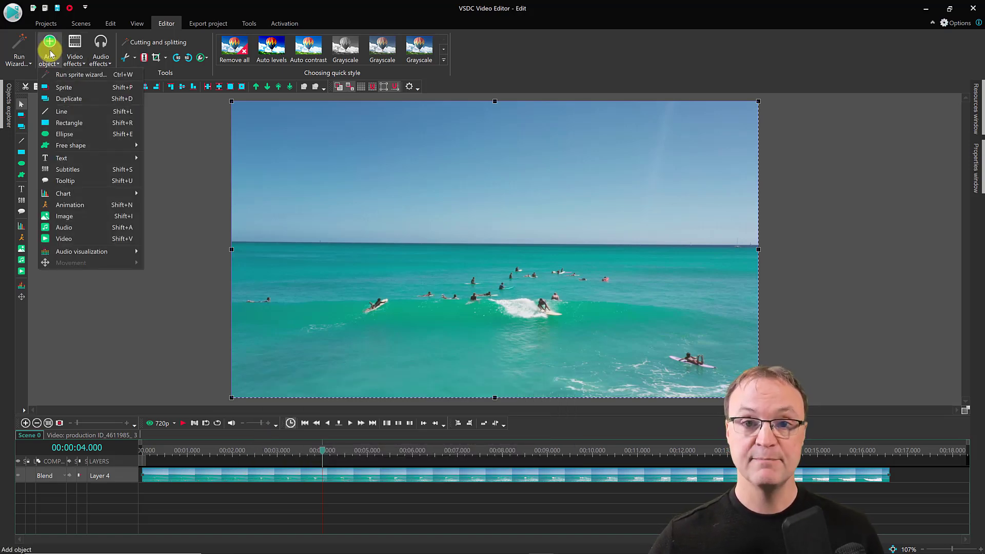
click(78, 237)
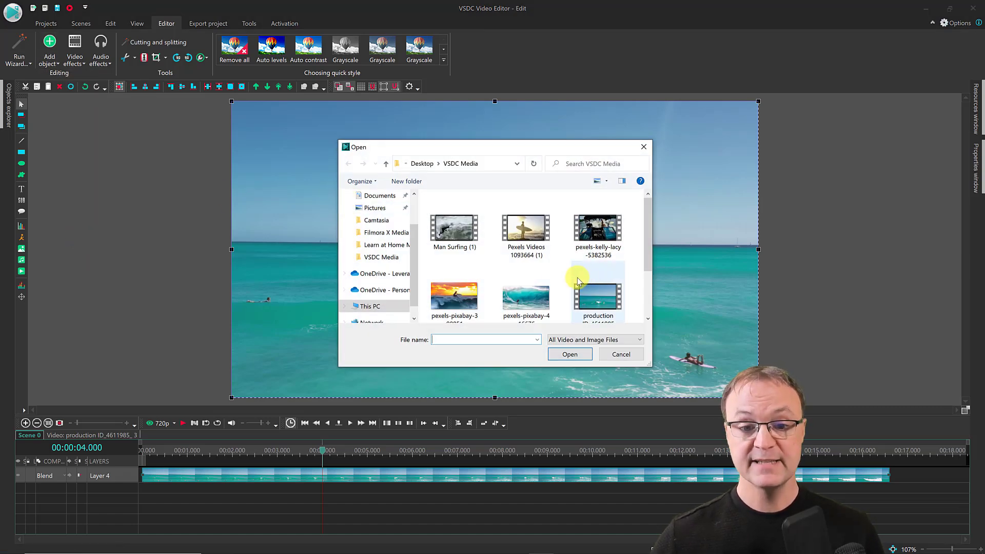
click(597, 231)
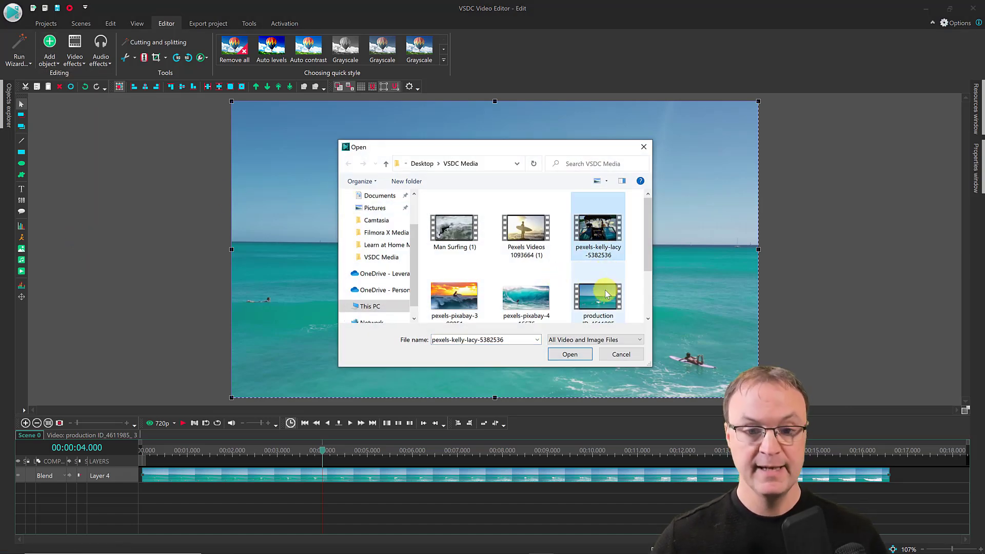
ctrl+click(526, 229)
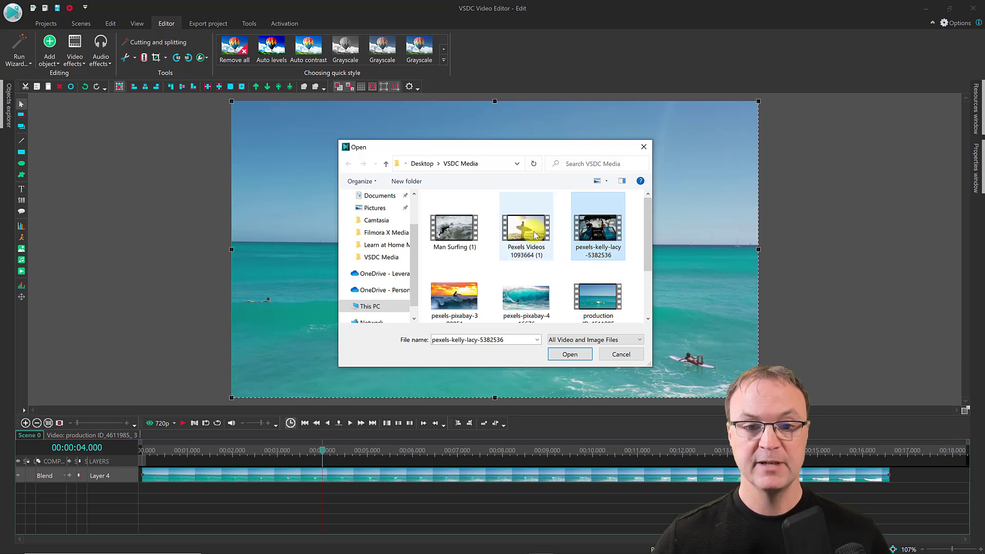
click(570, 354)
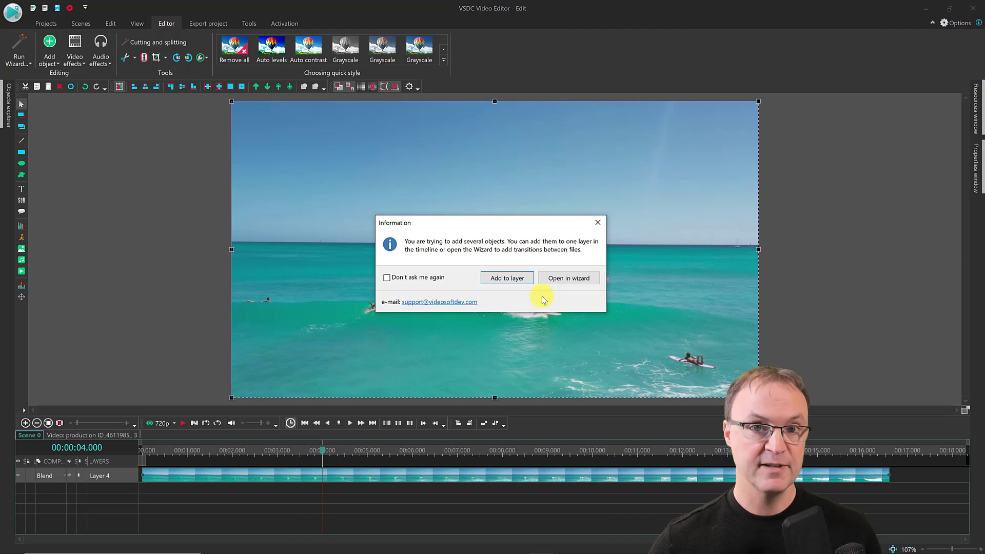
click(507, 280)
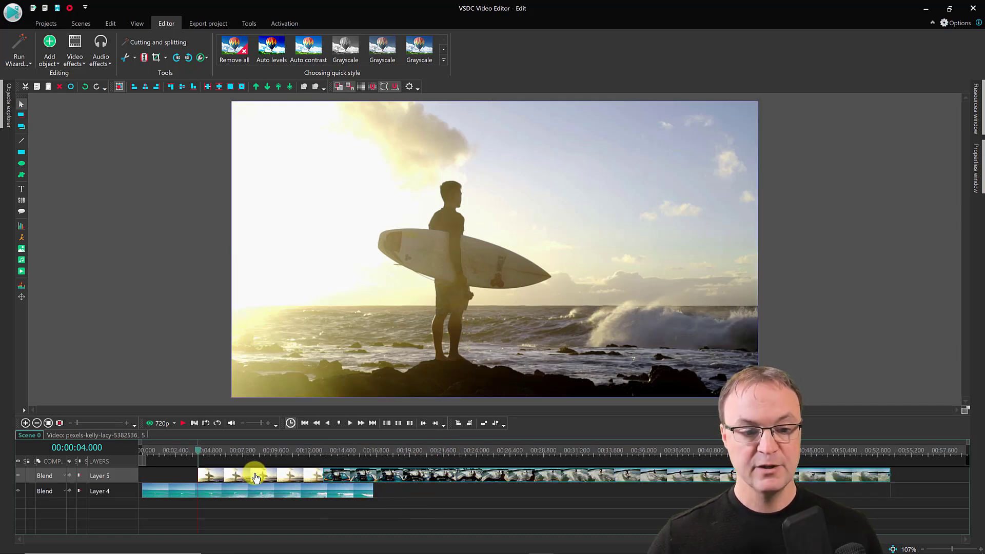
- Move the surfboard clip earlier and the boat clip later on Layer 5, leaving a gap between them
click(263, 477)
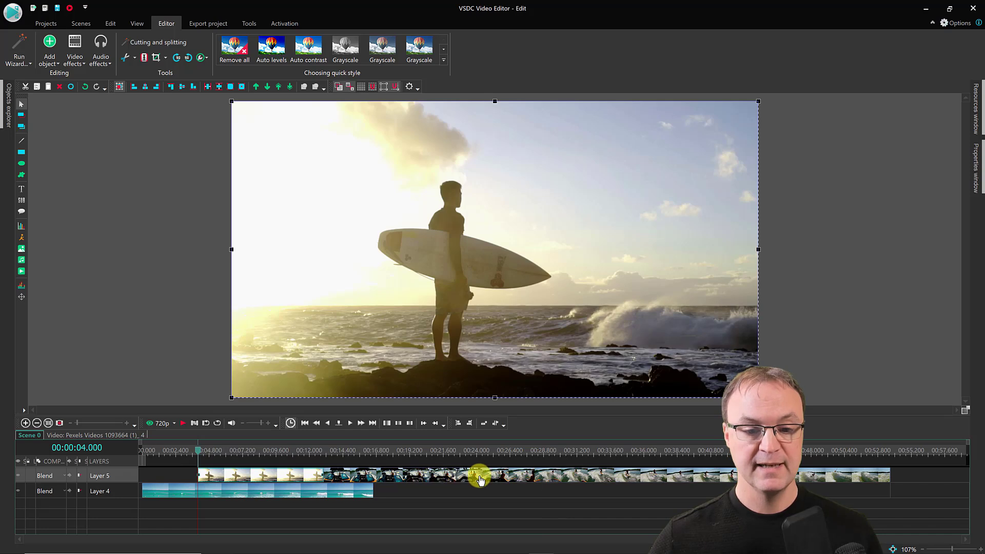
drag(261, 478, 212, 477)
mouse_move(390, 477)
mouse_down()
mouse_move(461, 471)
mouse_move(450, 493)
mouse_move(373, 488)
mouse_move(411, 488)
mouse_move(411, 475)
mouse_move(387, 473)
mouse_up()
- Align the surfboard clip with the start of the timeline and place the ocean clip on Layer 4 directly after it
click(429, 489)
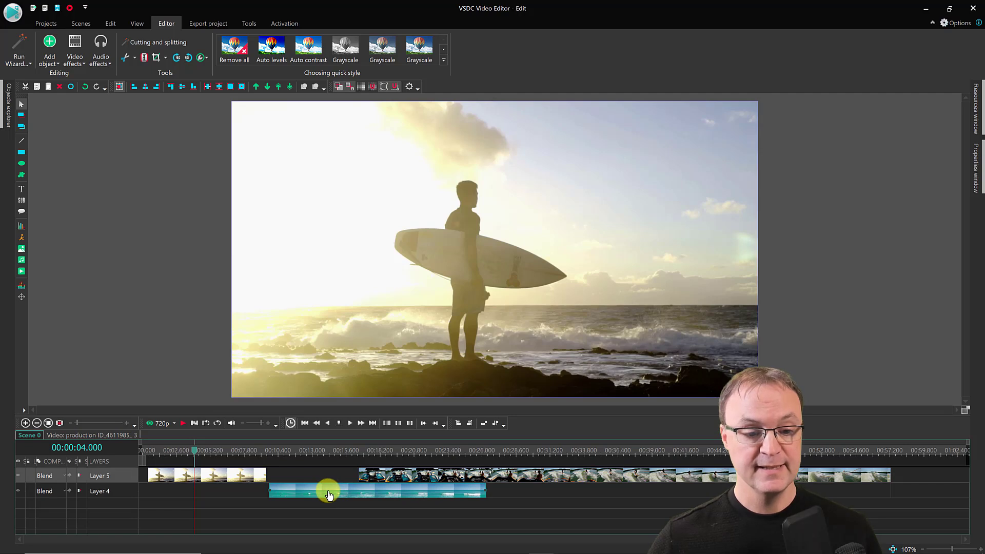
drag(329, 494, 343, 493)
drag(257, 470, 215, 473)
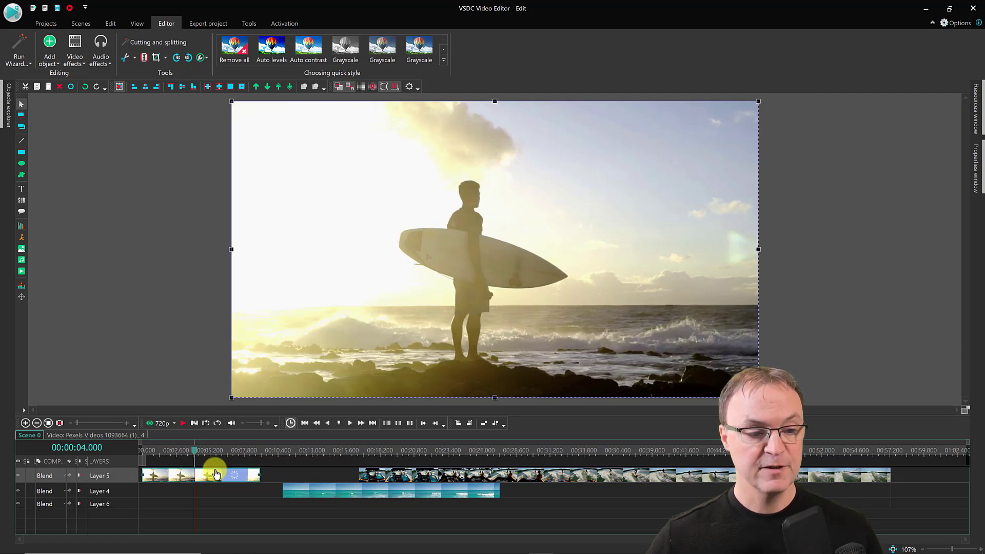
drag(297, 488, 279, 485)
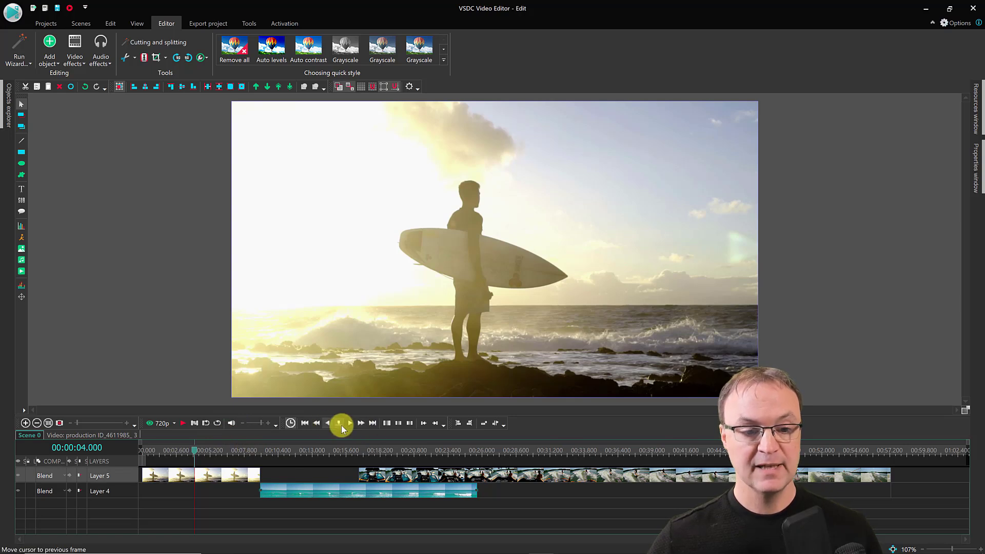
- Play the arranged timeline into the overlap of the ocean and boat clips and inspect the boat clip
click(183, 424)
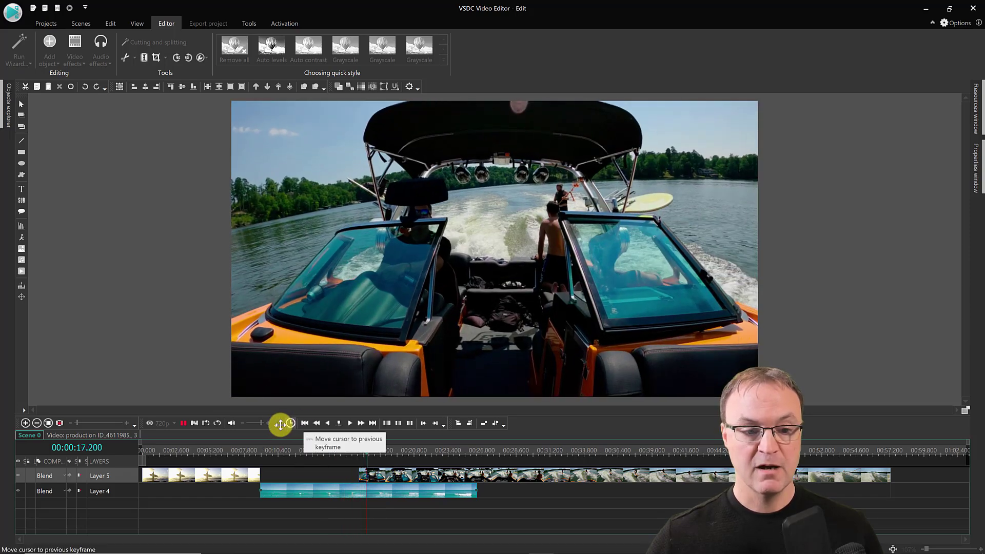
click(415, 473)
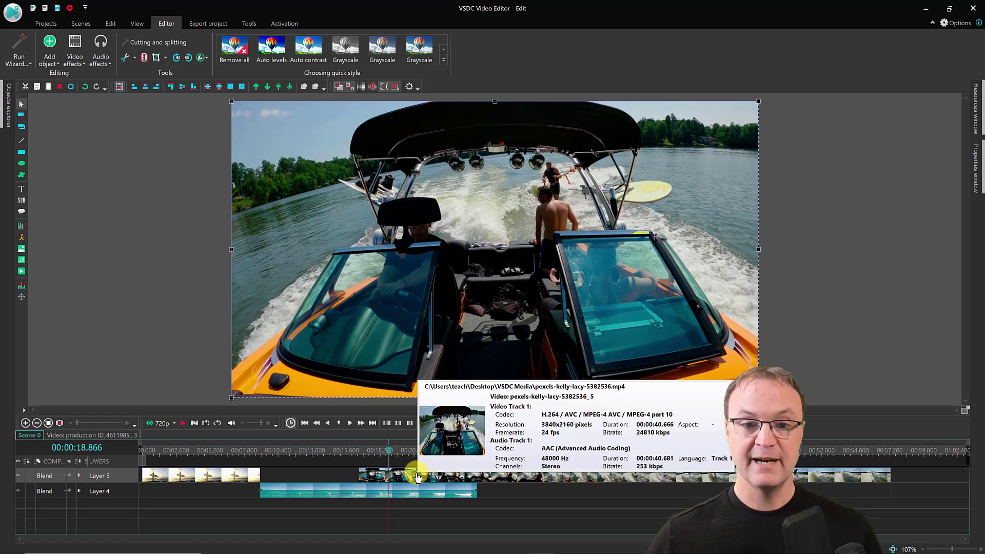
mouse_move(391, 499)
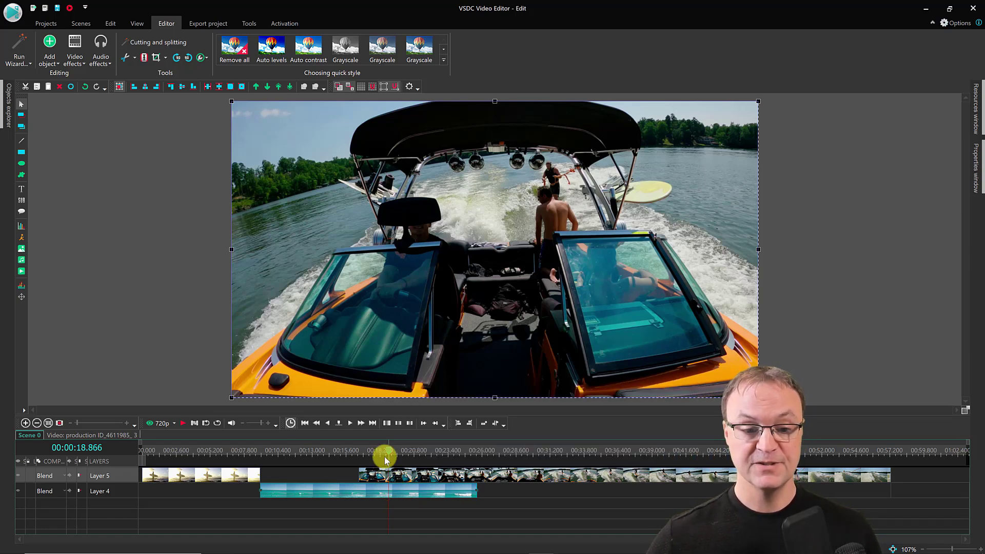
- Move Layer 4 with the ocean clip above Layer 5 and play the overlapping section from about 15 seconds
drag(388, 454, 342, 452)
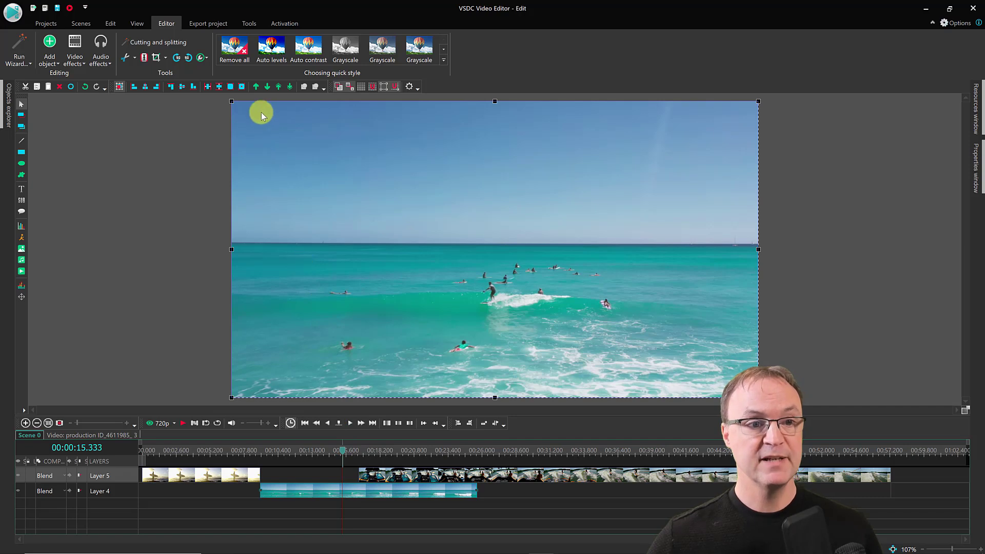
click(256, 87)
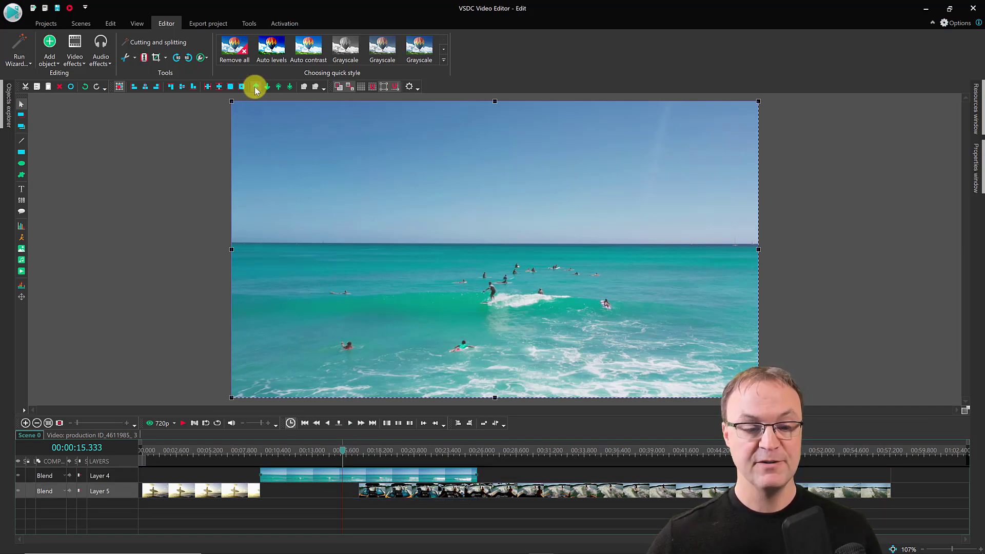
click(183, 425)
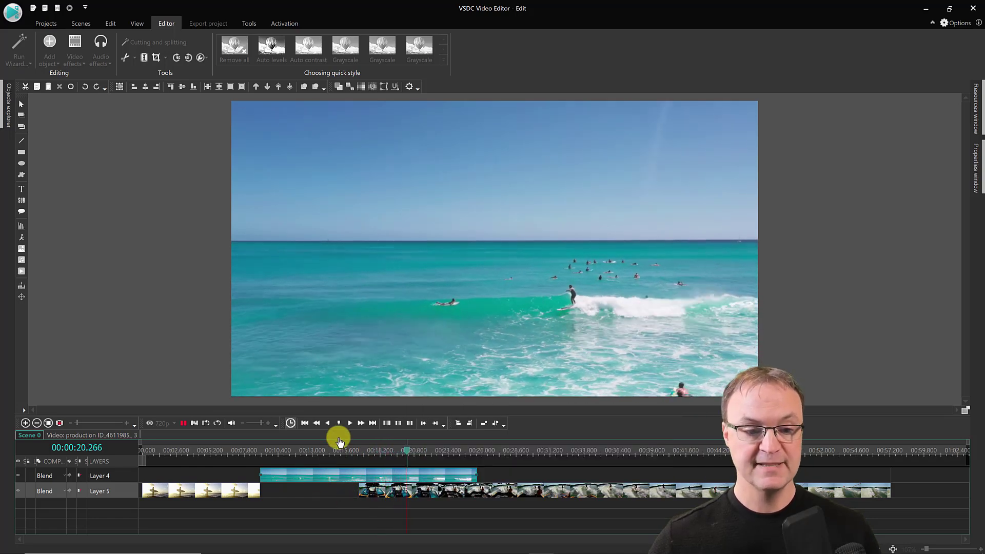
click(183, 423)
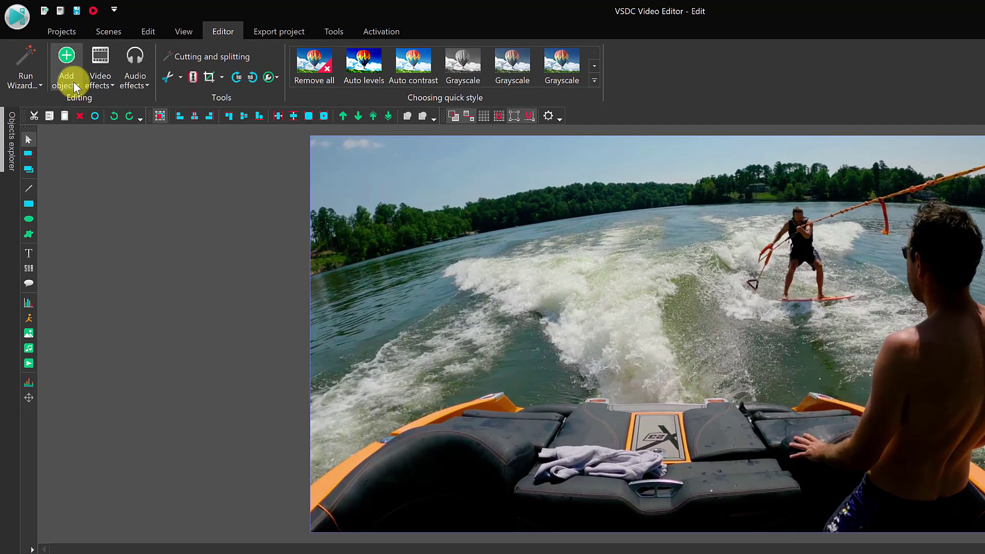
- Insert the A Shot in the Dark instrumental audio file into Layer 4 at the cursor position
click(73, 81)
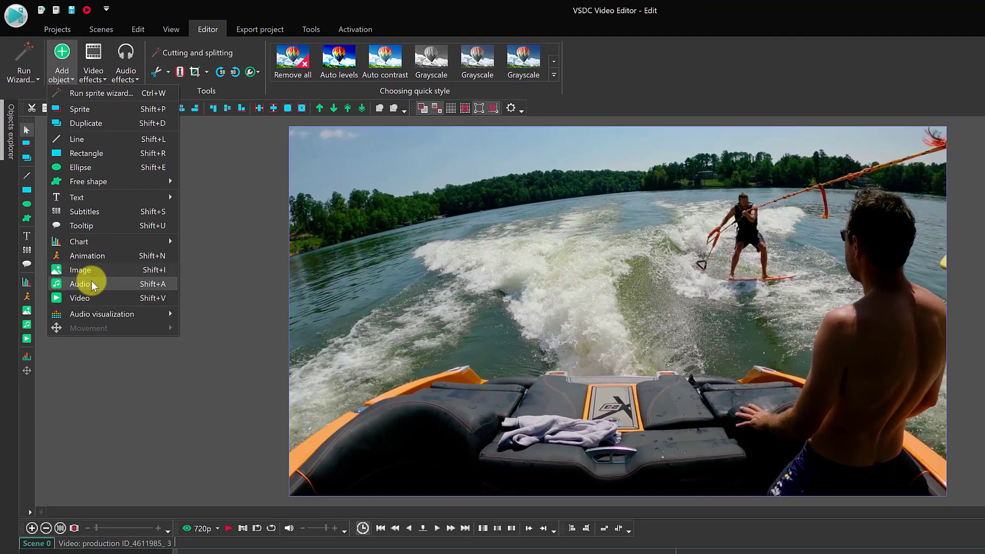
click(98, 303)
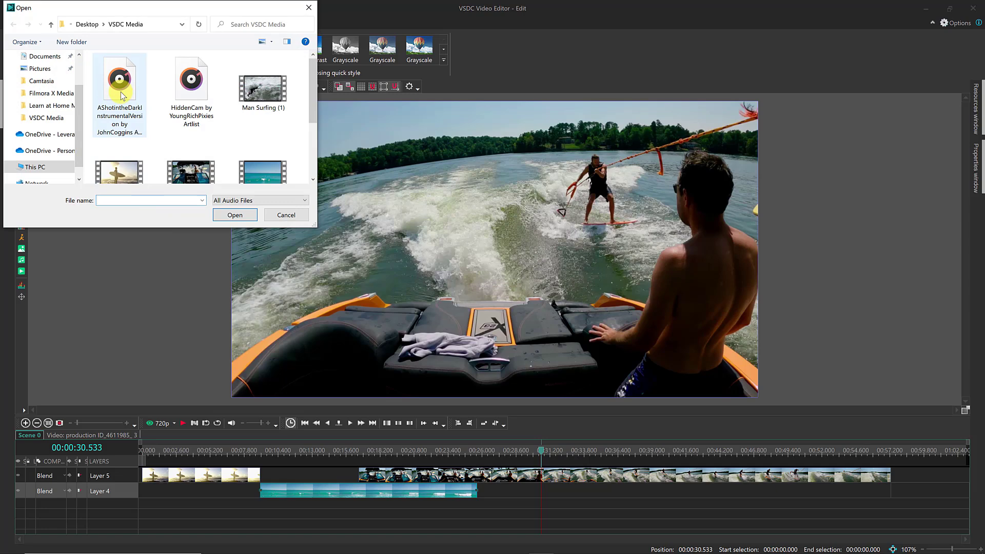
double_click(121, 91)
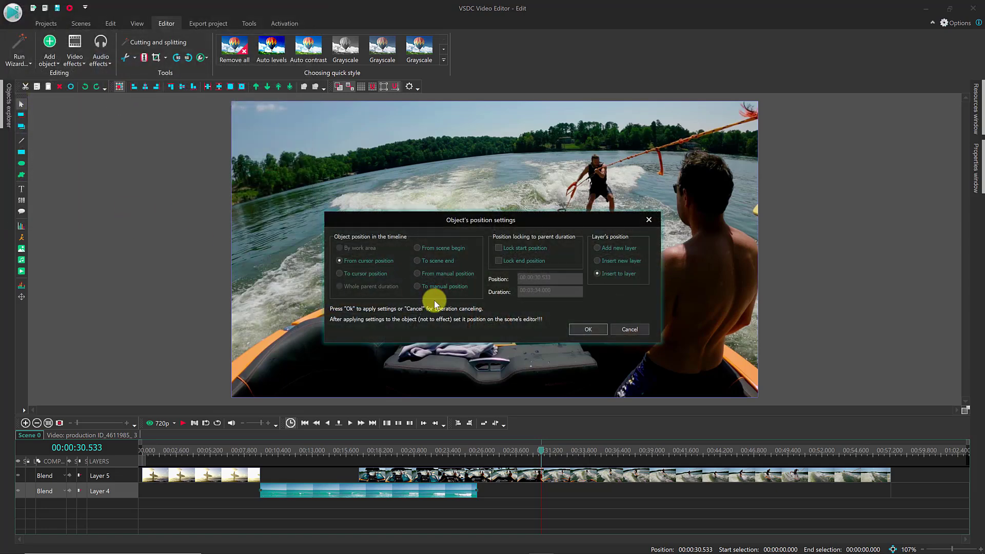
click(587, 329)
click(353, 490)
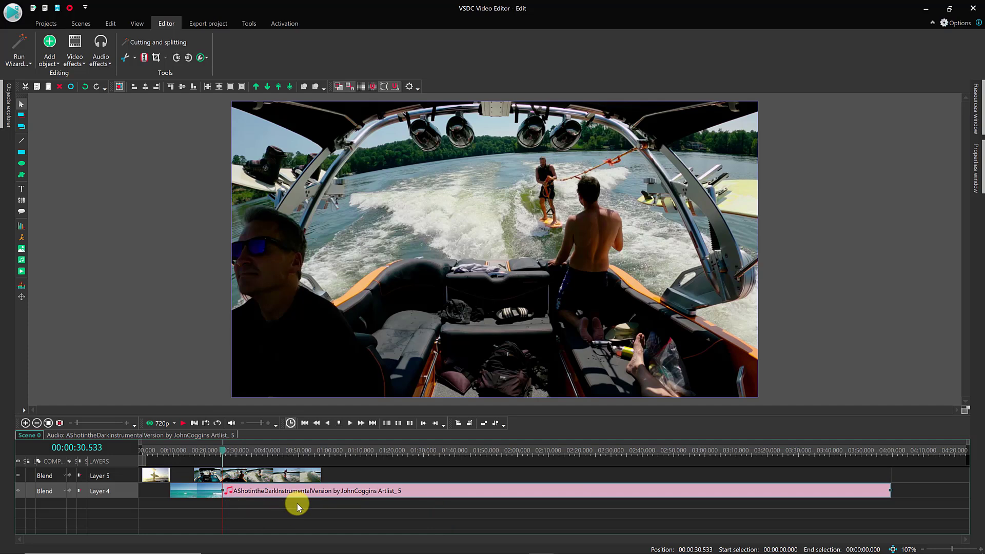
- Move the music onto its own layer below the video layers, starting at the beginning of the timeline
drag(275, 496, 184, 476)
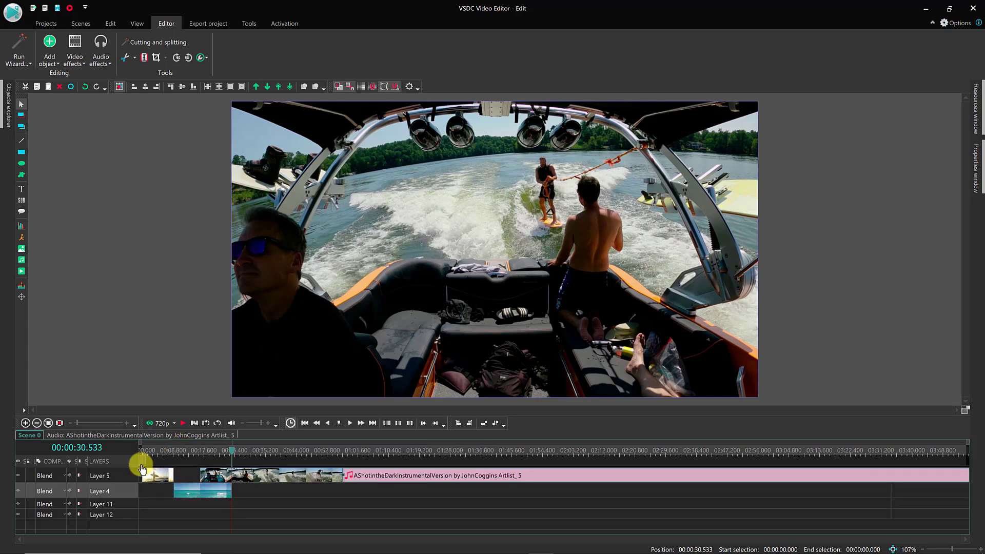
drag(185, 422, 138, 515)
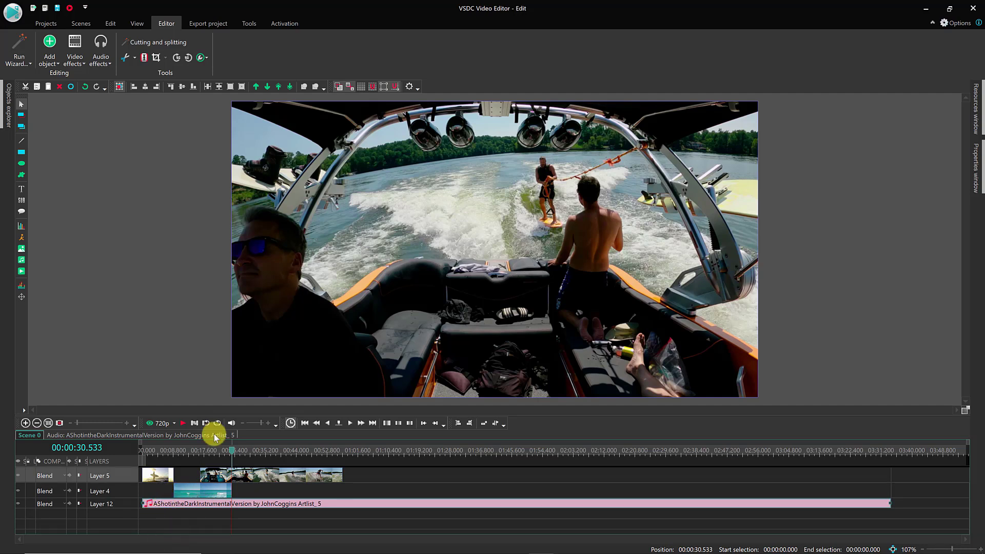
- Play the project from the start with the music, in the editor and in the separate preview window
drag(231, 450, 144, 454)
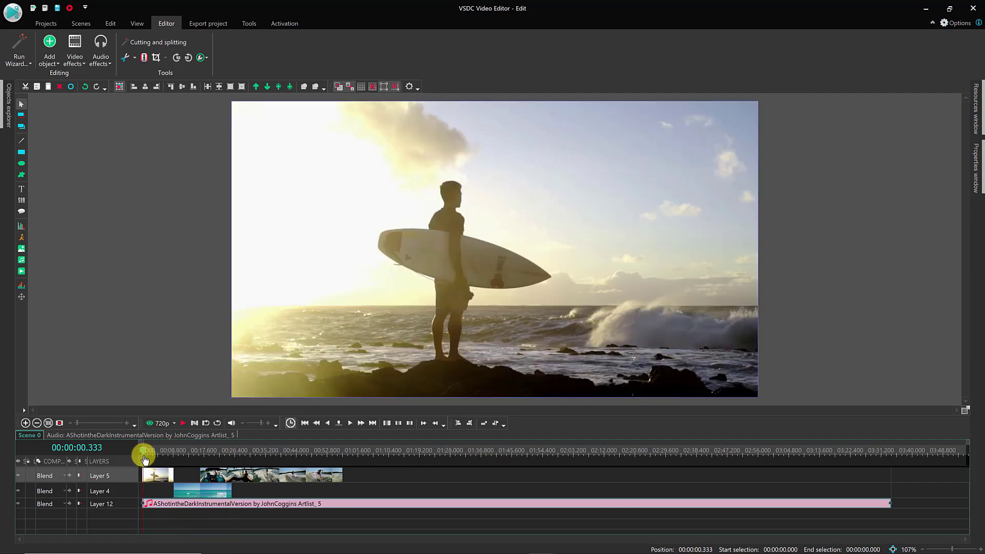
click(183, 423)
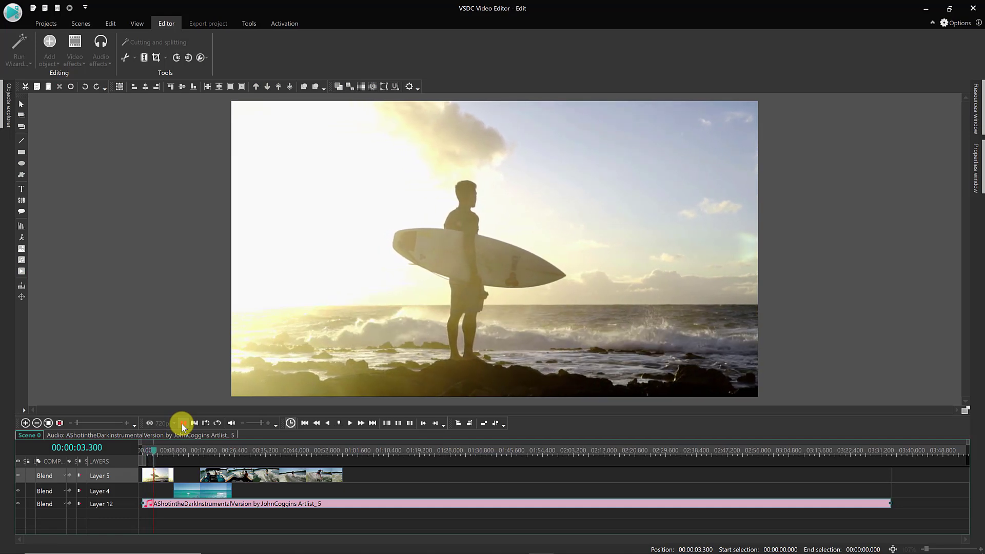
click(152, 424)
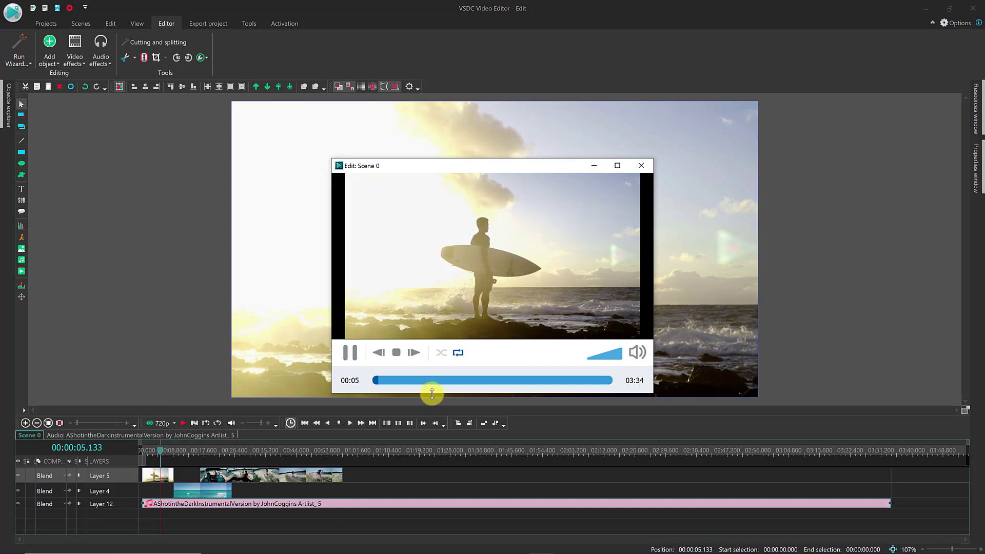
click(643, 165)
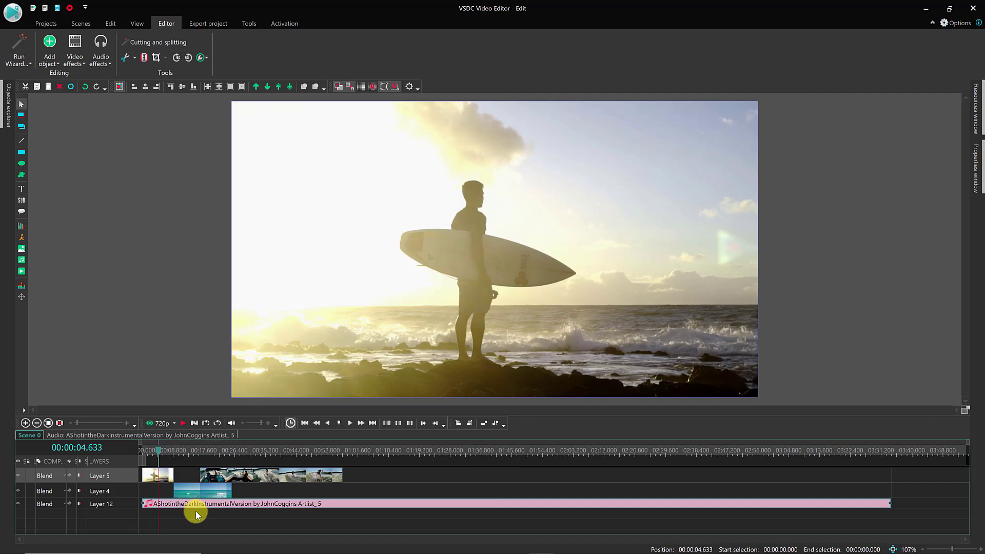
- Insert the sunset surfer image pexels-pixabay-390051 into Layer 5 from the cursor position at 59 seconds, right after the boat clip
click(55, 63)
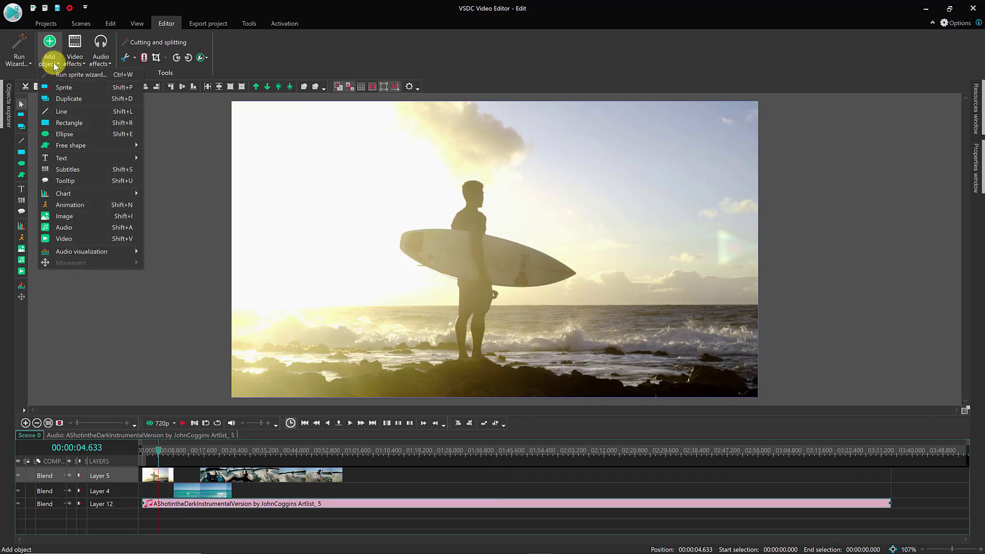
click(350, 456)
click(349, 454)
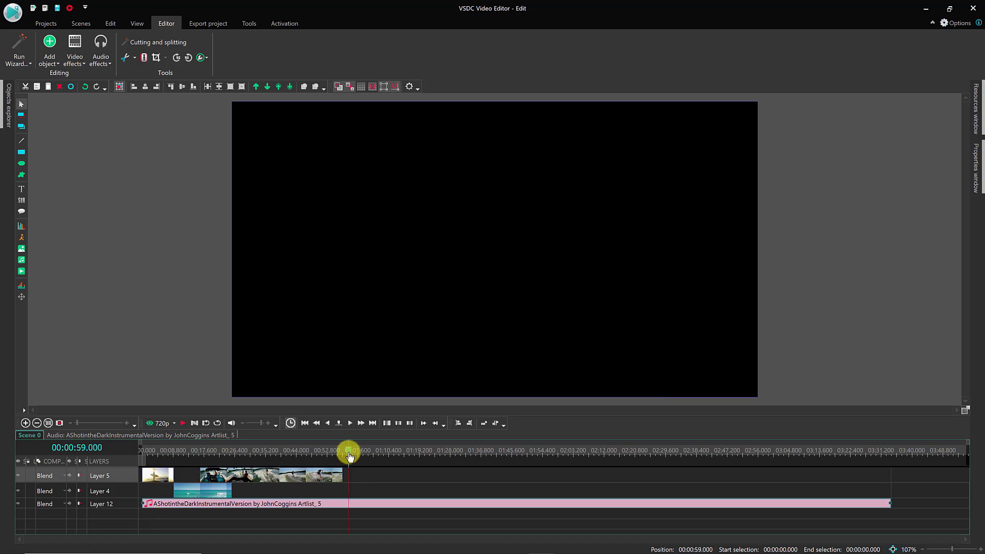
click(52, 61)
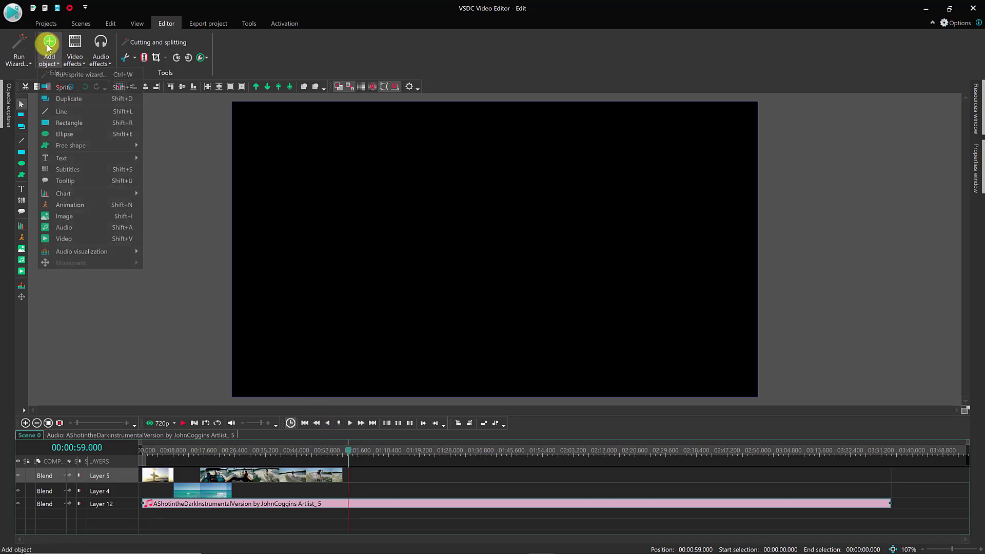
click(75, 220)
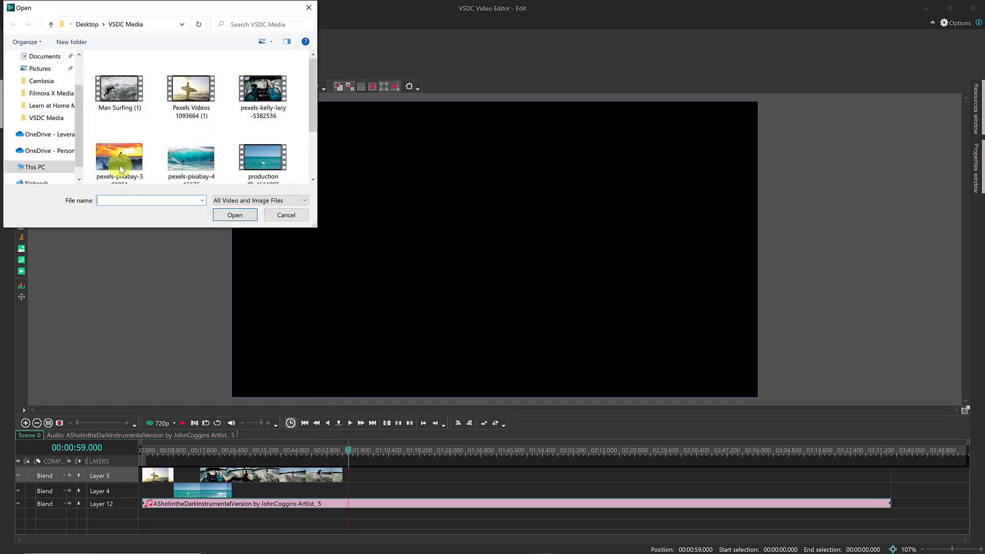
click(115, 154)
double_click(116, 155)
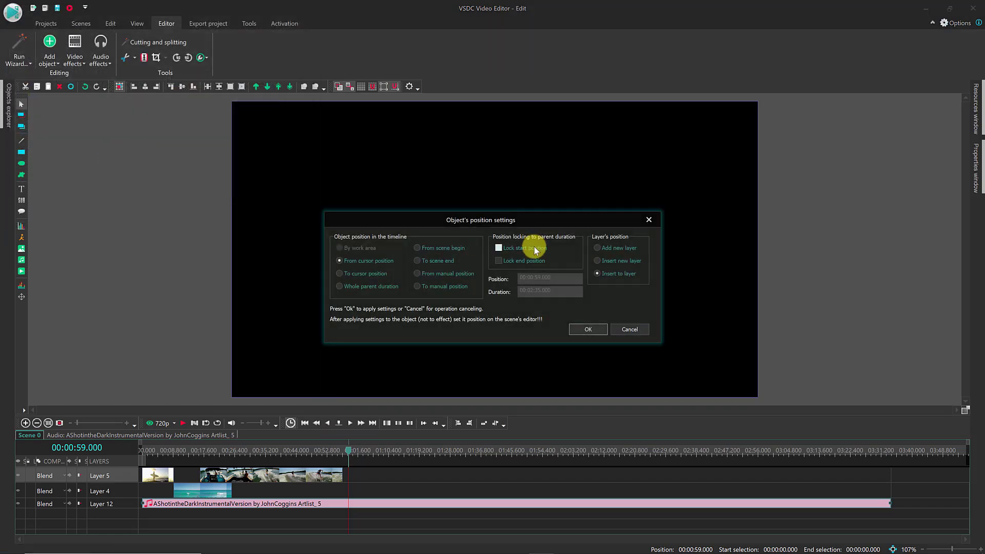
click(589, 332)
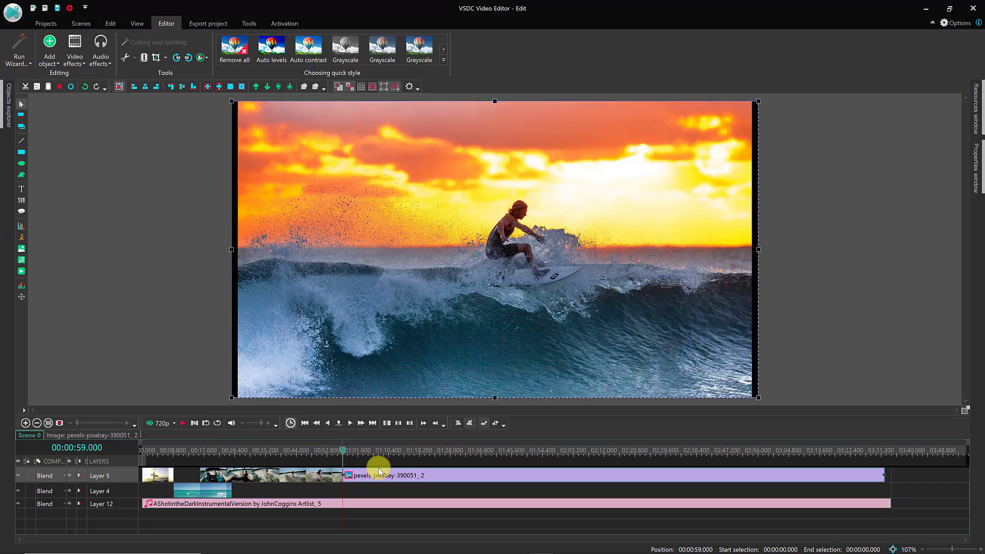
- Play the timeline from 51 seconds across the change from the boat clip to the sunset image
drag(342, 450, 323, 451)
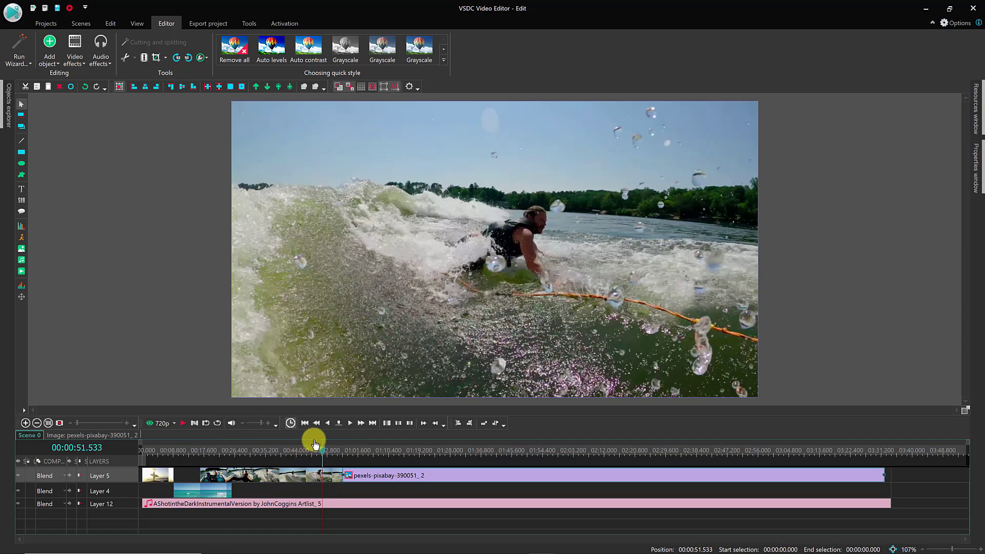
drag(322, 451, 320, 452)
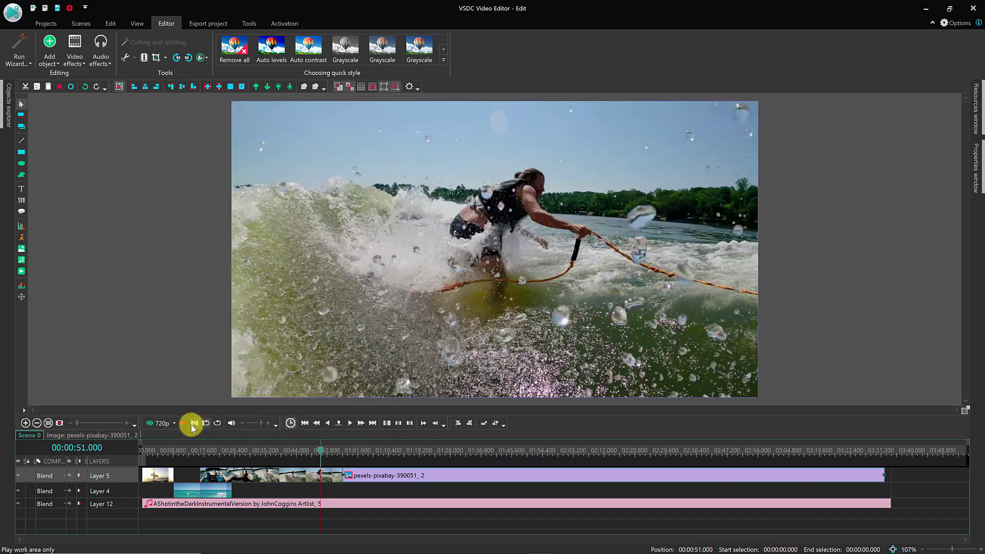
click(183, 423)
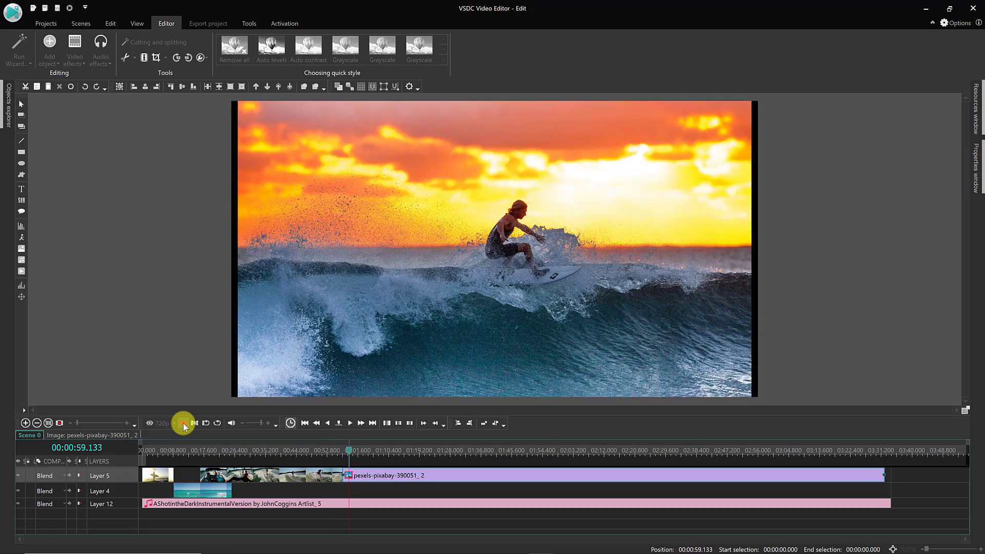
click(183, 423)
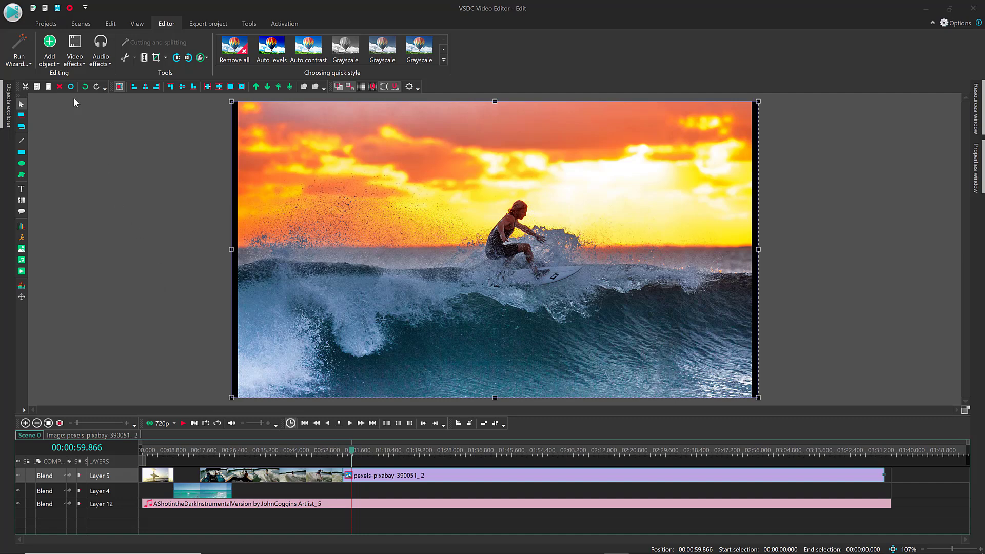
- Import the videos production ID_4611985 and production ID_4927326 together and open them in the Files sequence wizard
click(57, 62)
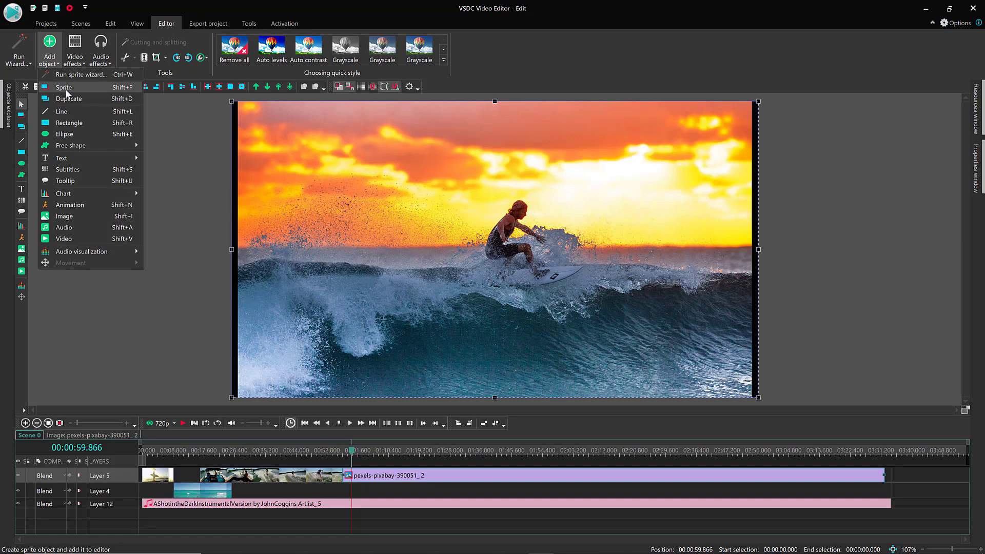
click(78, 238)
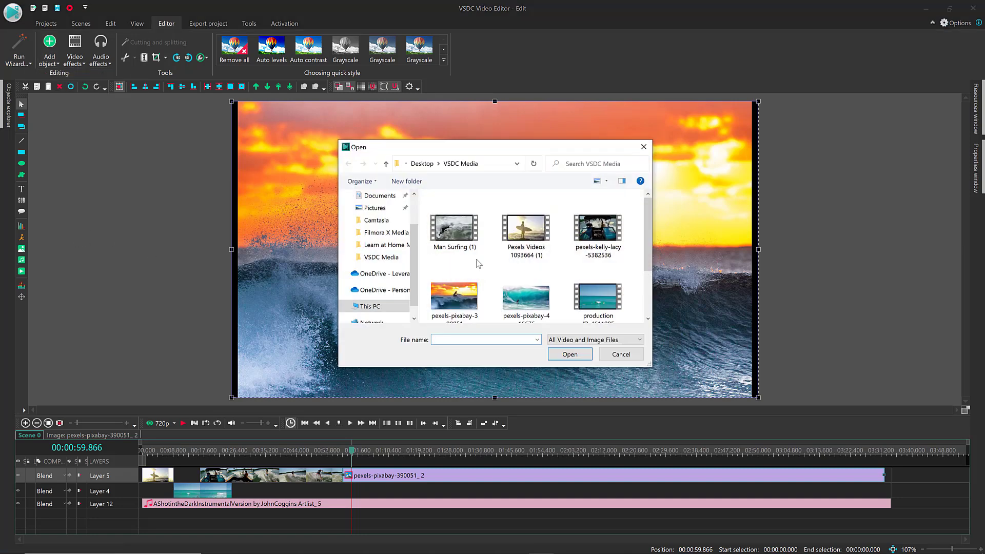
scroll(547, 265, down, 1)
click(454, 302)
ctrl+click(602, 232)
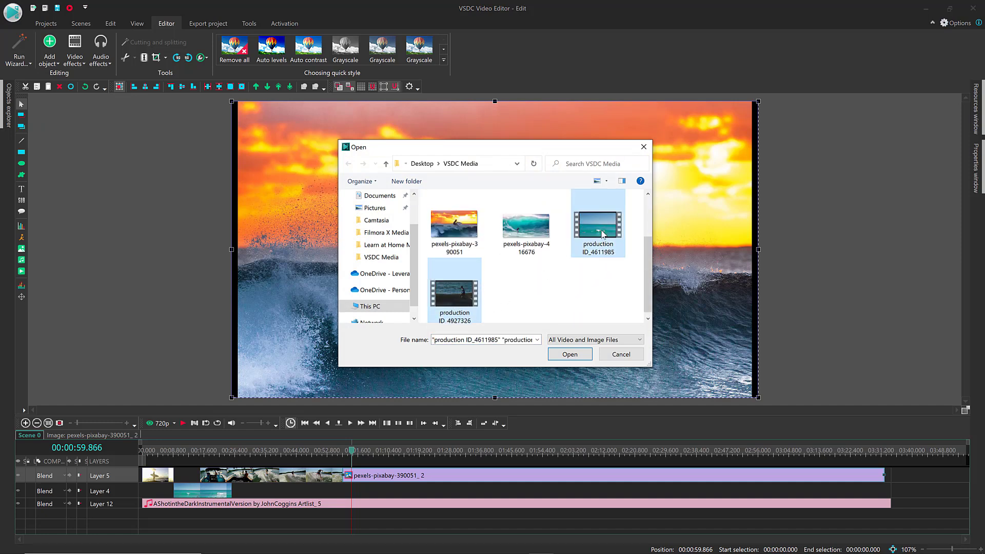
click(588, 352)
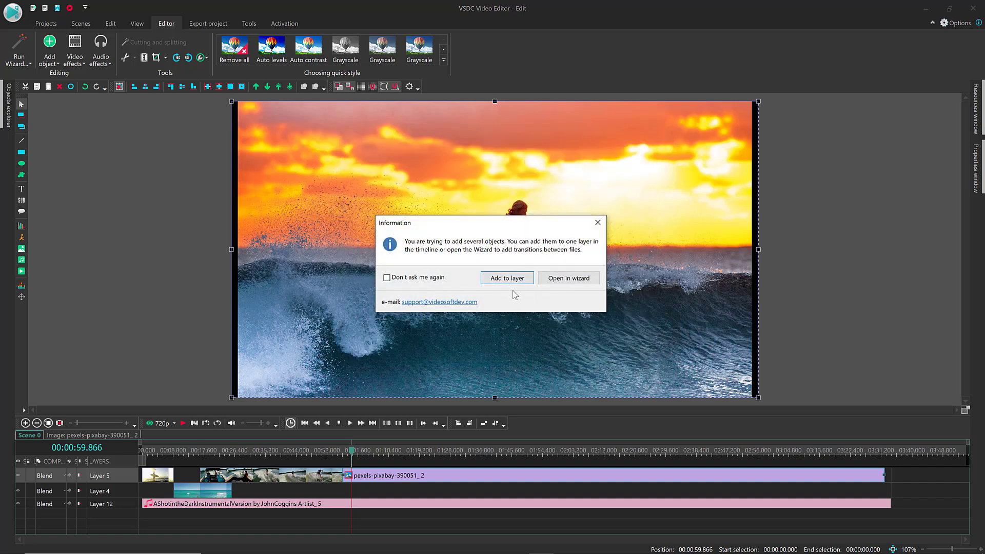
click(564, 281)
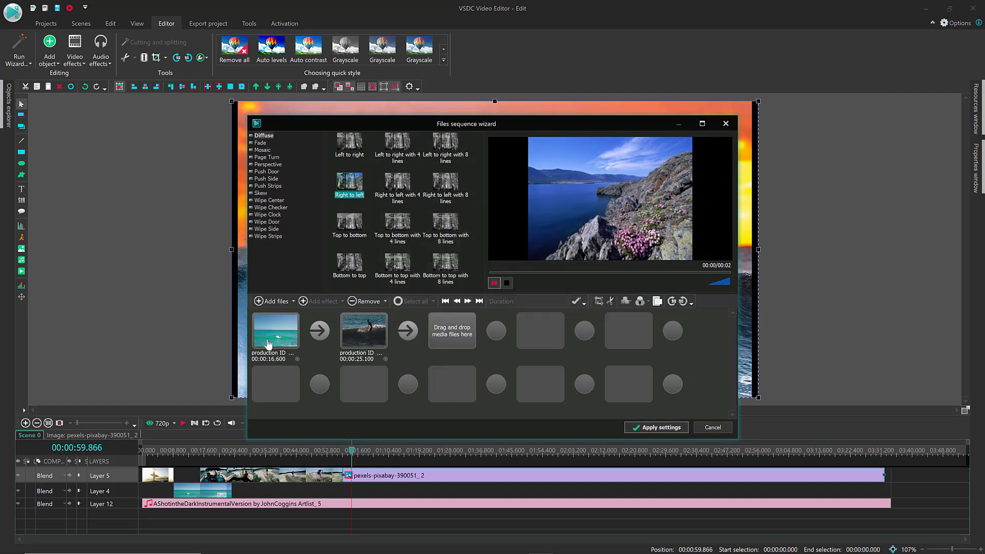
- Preview both clips and place the Diffuse transition Right to left with 4 lines between them
click(358, 336)
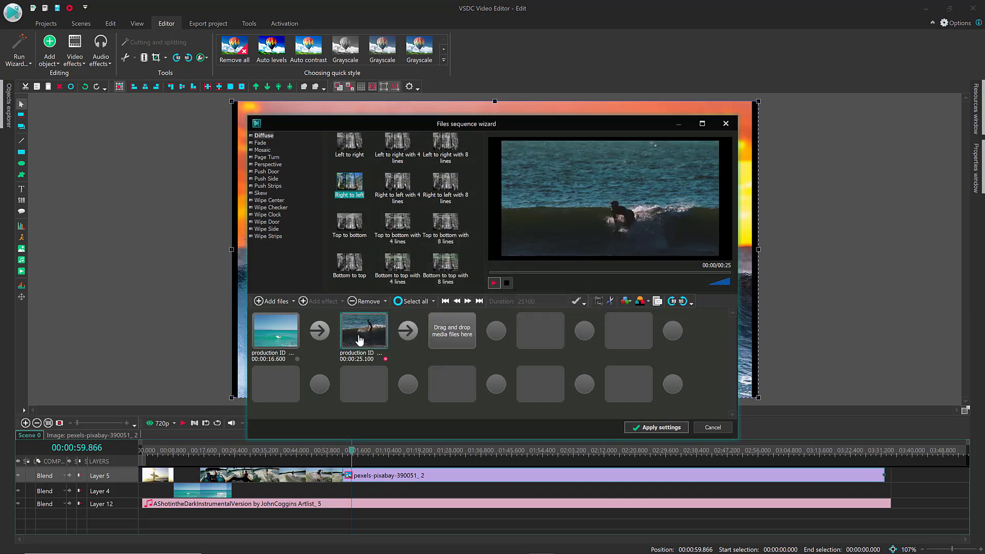
click(287, 345)
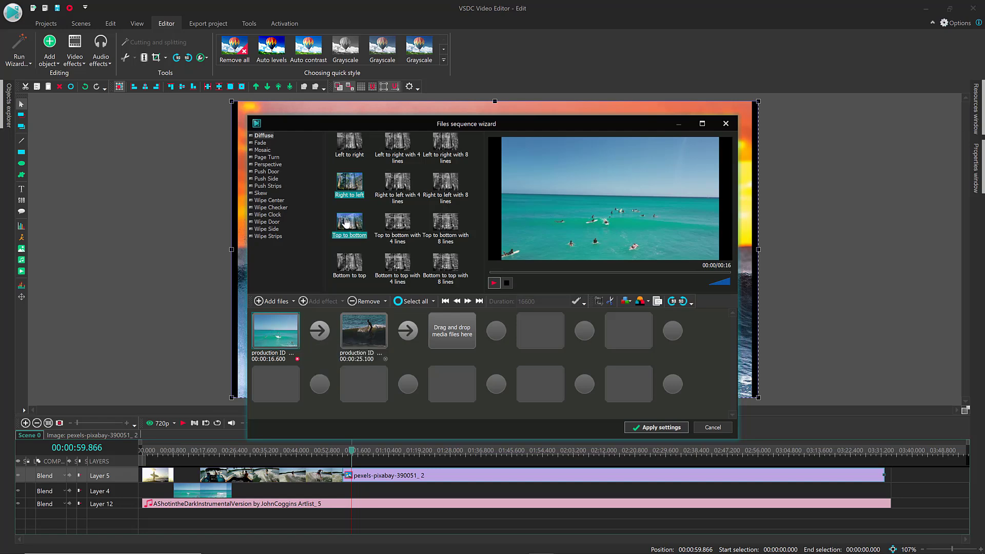
click(396, 186)
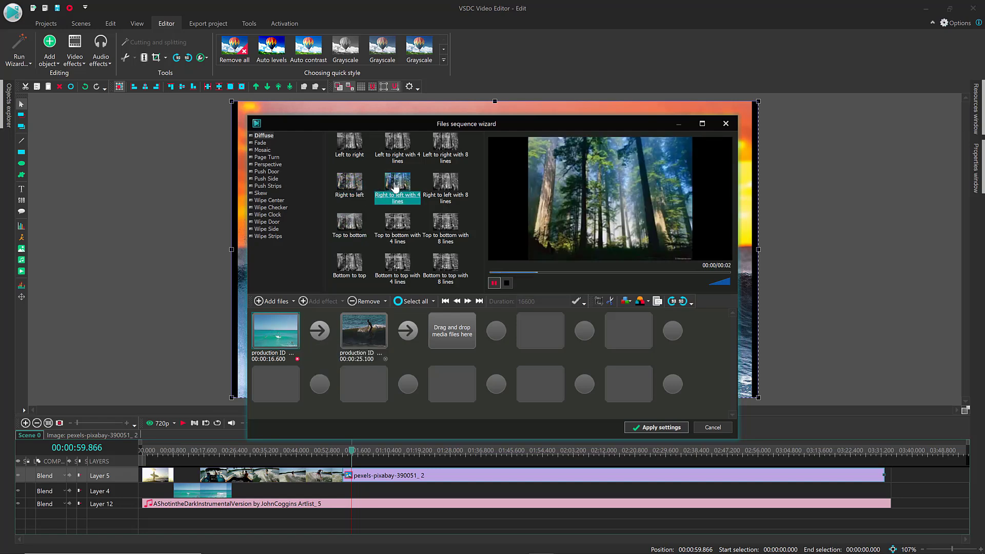
drag(396, 186, 317, 333)
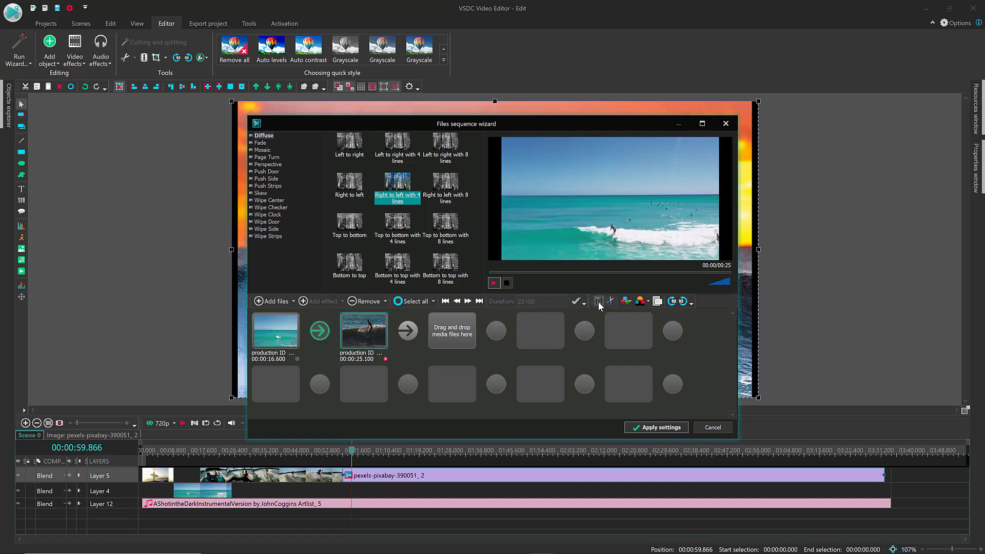
- Inspect the second clip's crop settings without changing them and apply the wizard's sequence to the timeline
click(598, 301)
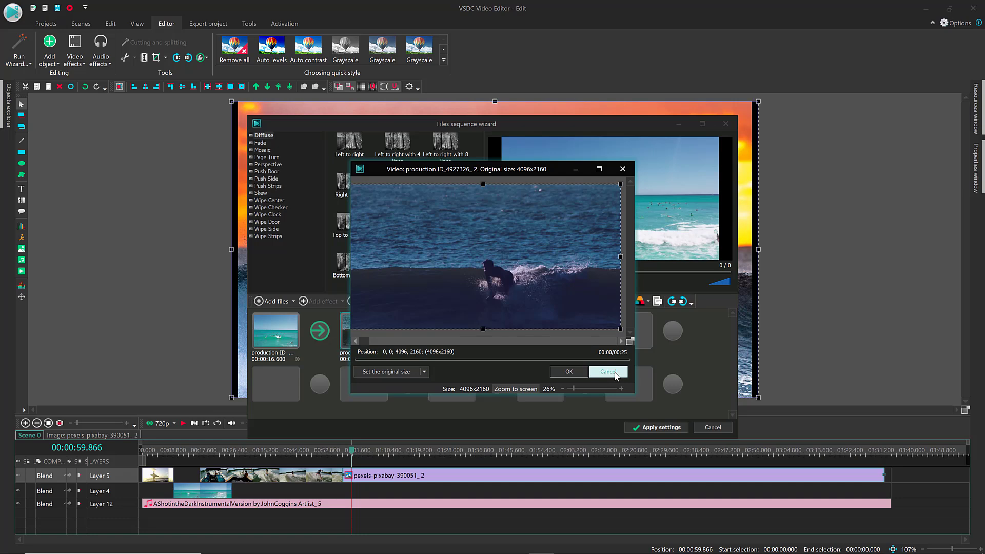
click(598, 377)
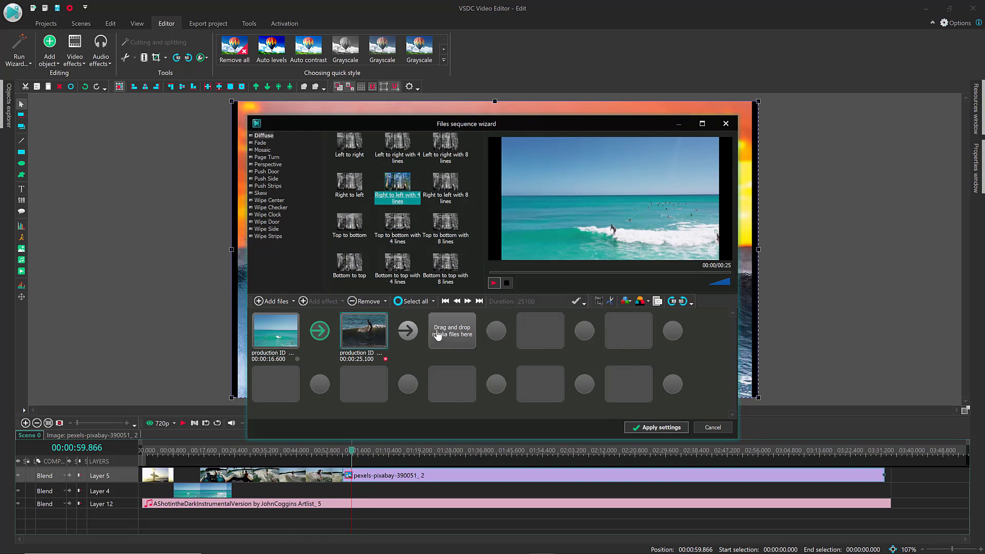
click(647, 428)
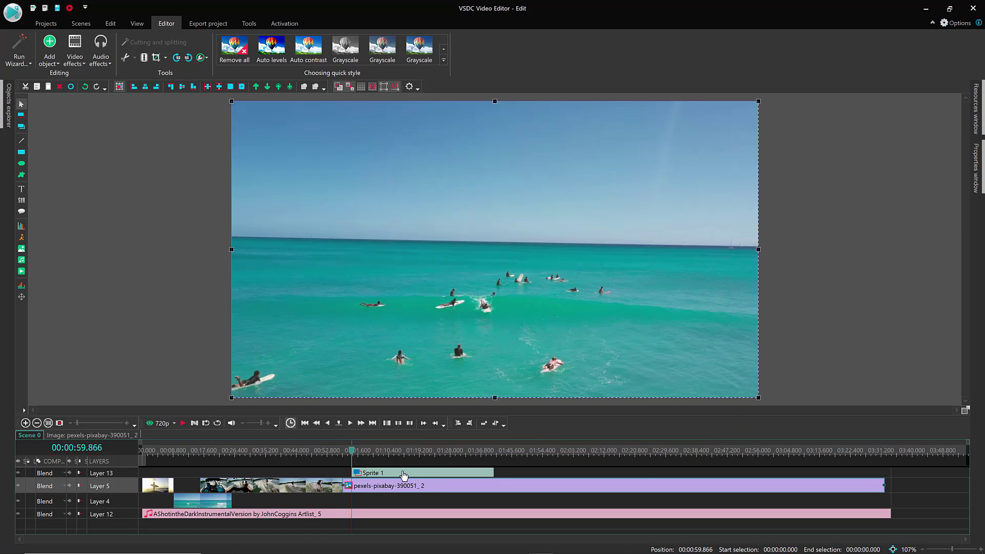
- Move Sprite 1 along Layer 13 to about 2:17.9 and open it to inspect its two overlapping clips
drag(411, 474, 749, 474)
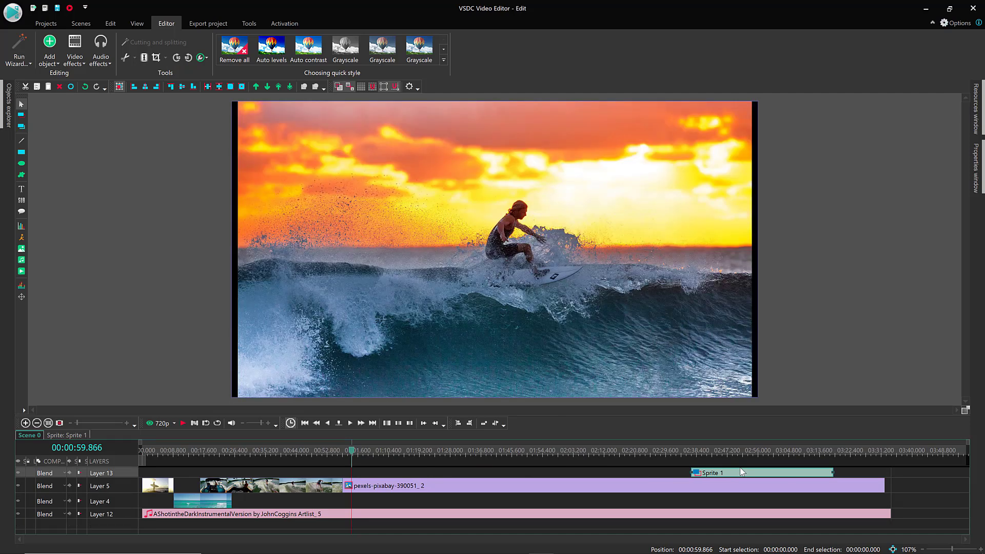
drag(737, 476, 674, 476)
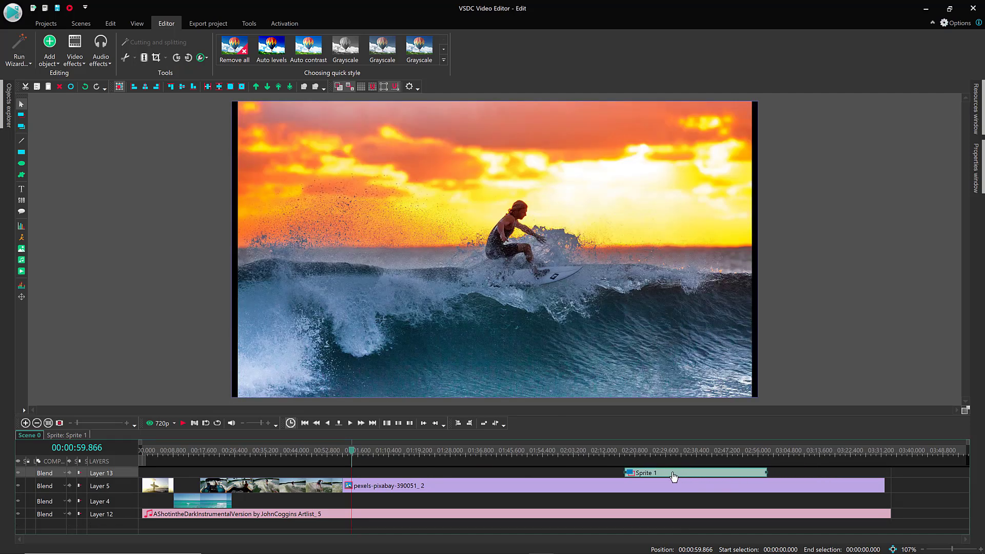
double_click(673, 475)
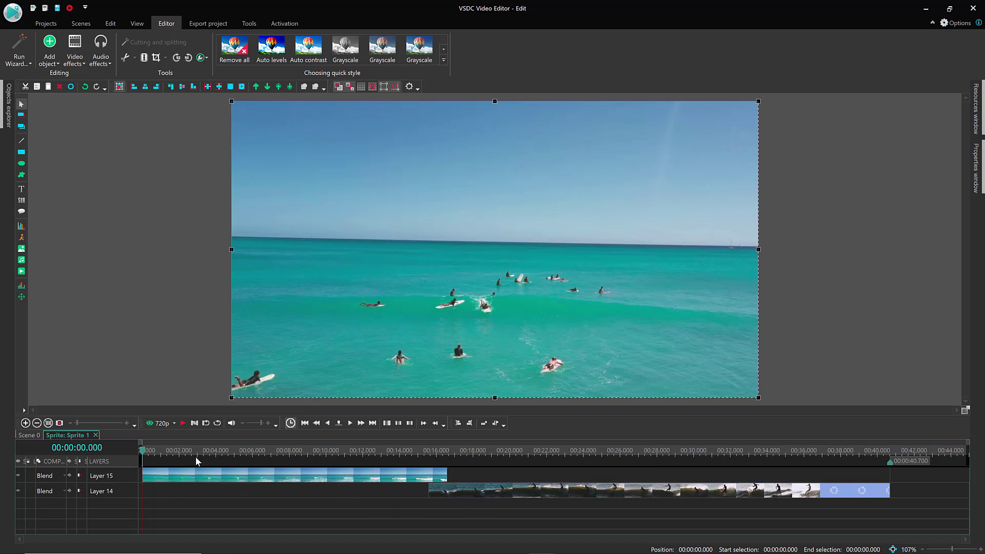
click(98, 434)
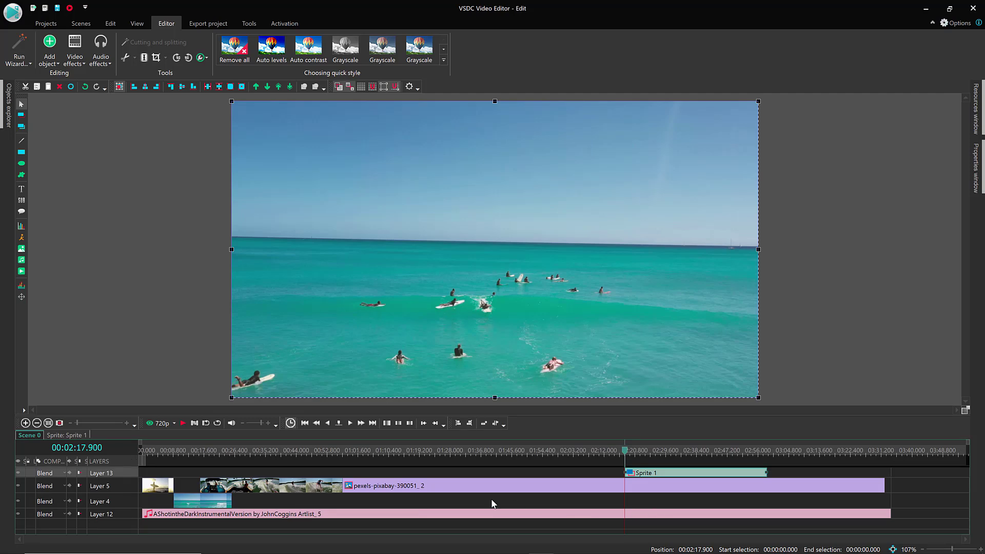
- Move Sprite 1 on Layer 13 to start at about 1:14 and play it over the image from about 1:27
drag(659, 473, 439, 476)
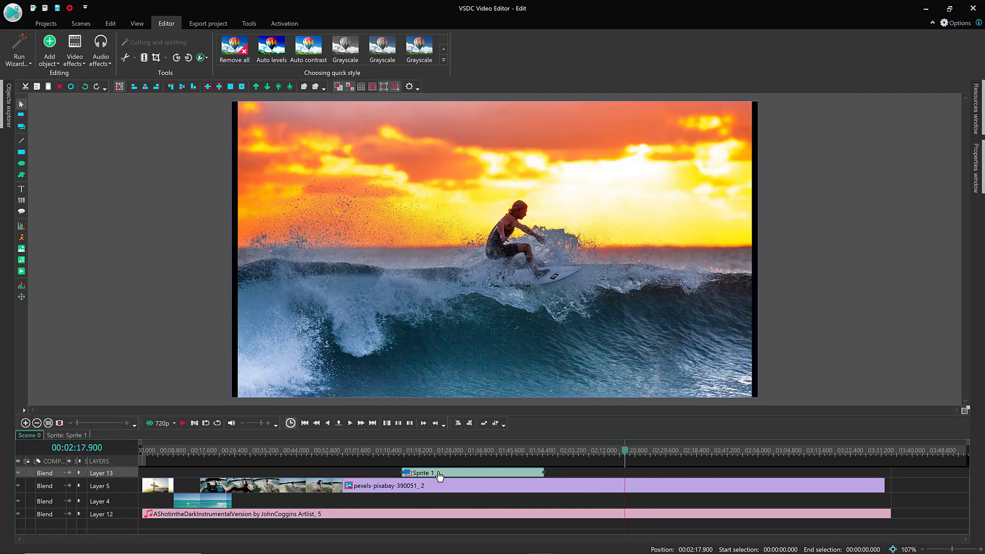
click(452, 451)
click(449, 451)
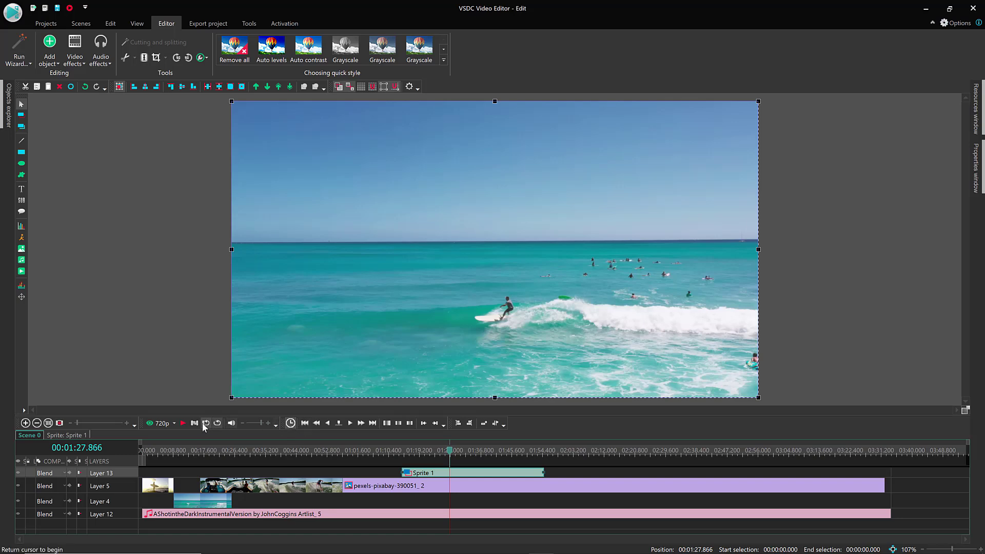
click(183, 423)
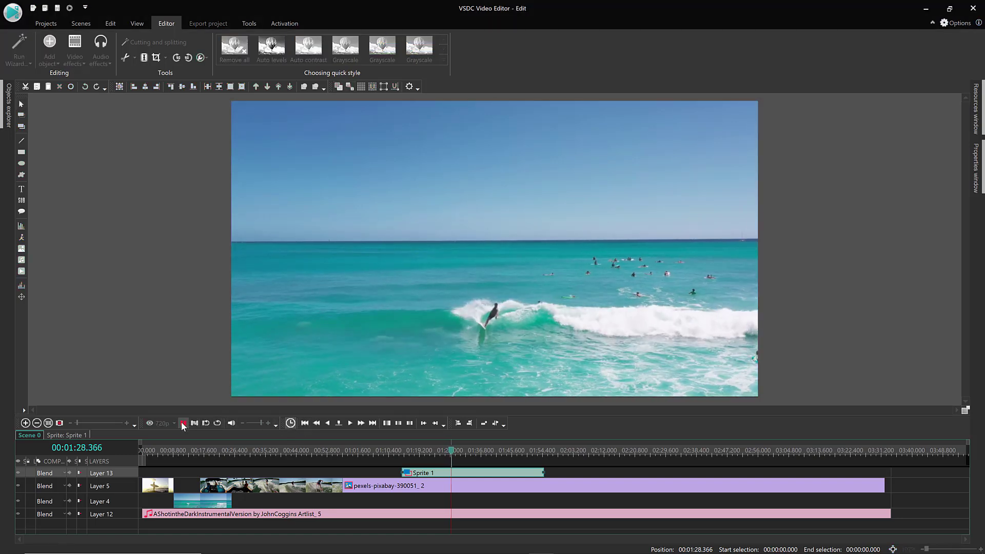
- Stop the preview, select Sprite 1 on Layer 13 and open its contents
click(436, 473)
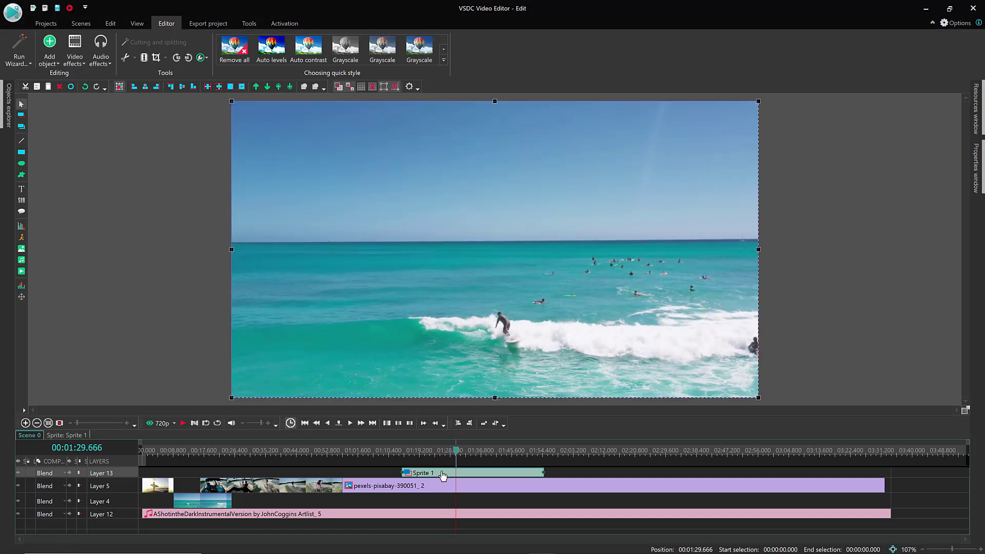
double_click(442, 473)
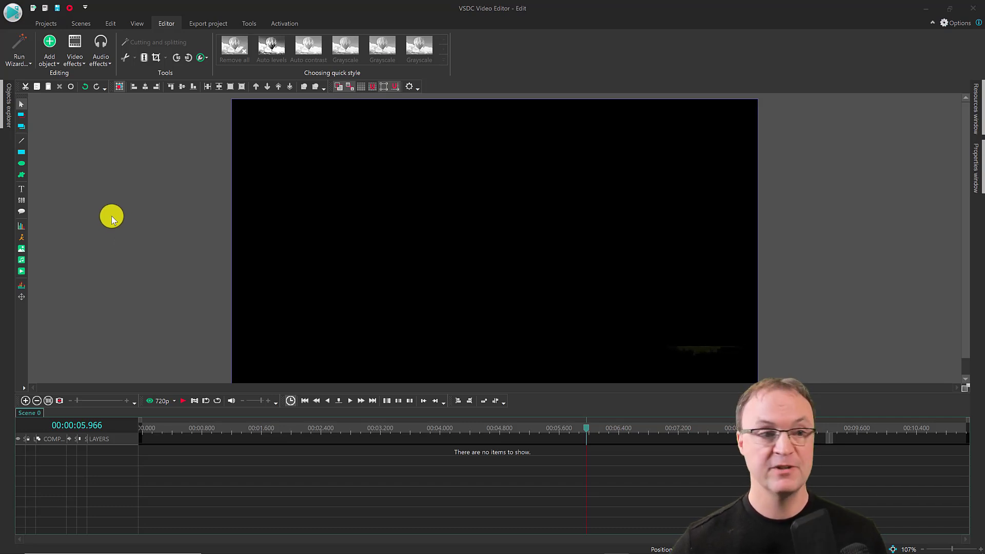
- Add the videos Pexels Videos 1093664 (1) and pexels-kelly-lacy-5382536 from the VSDC Media folder to the empty timeline
click(49, 64)
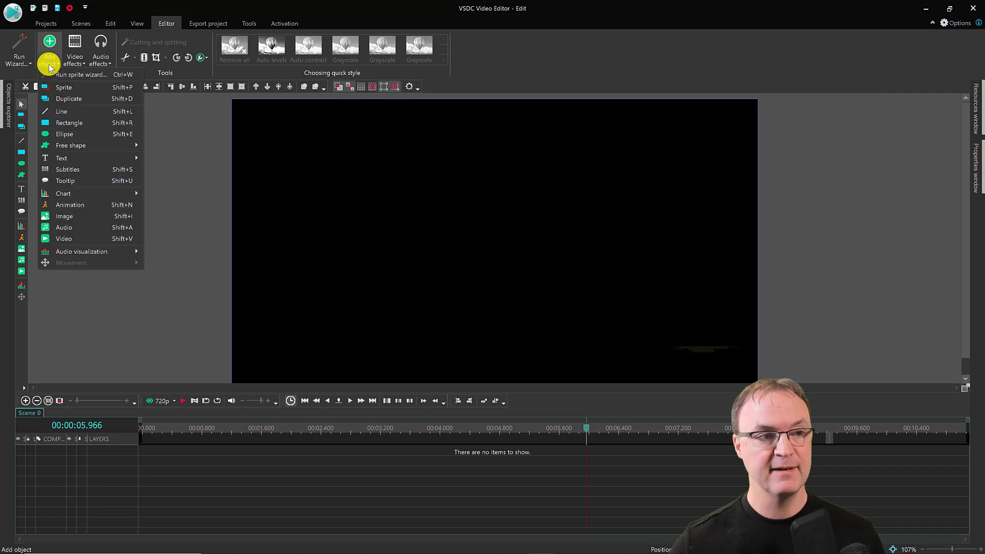
click(69, 239)
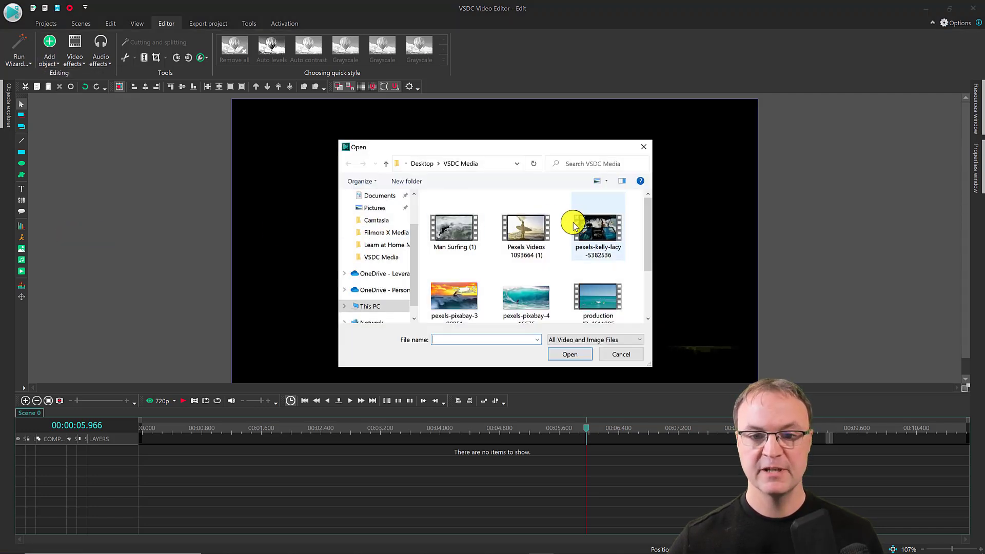
click(526, 228)
ctrl+click(601, 231)
click(570, 355)
click(501, 281)
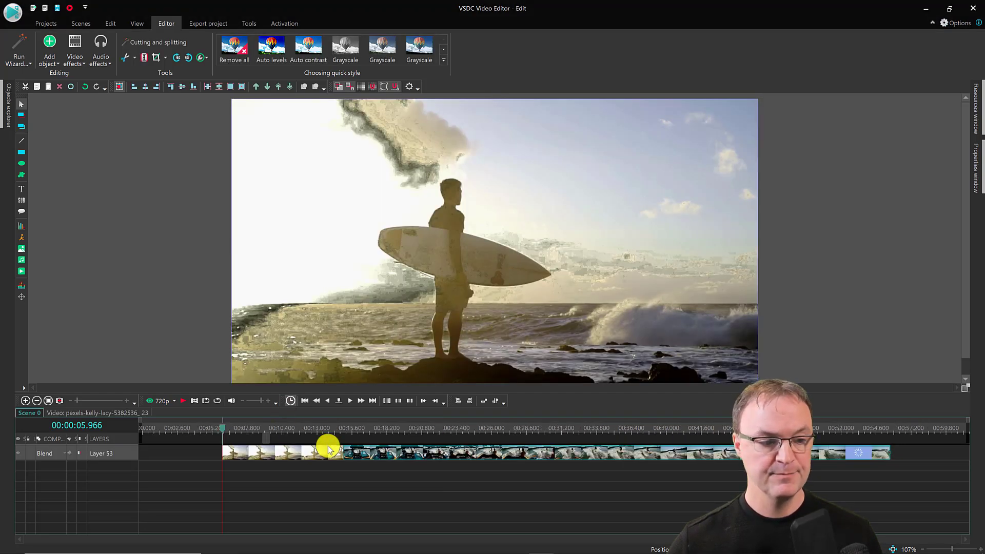
- Move the surfer clip to the timeline start and the boat clip to about 9.8 s, and make Layer 53 taller
drag(264, 451, 191, 455)
drag(363, 452, 298, 458)
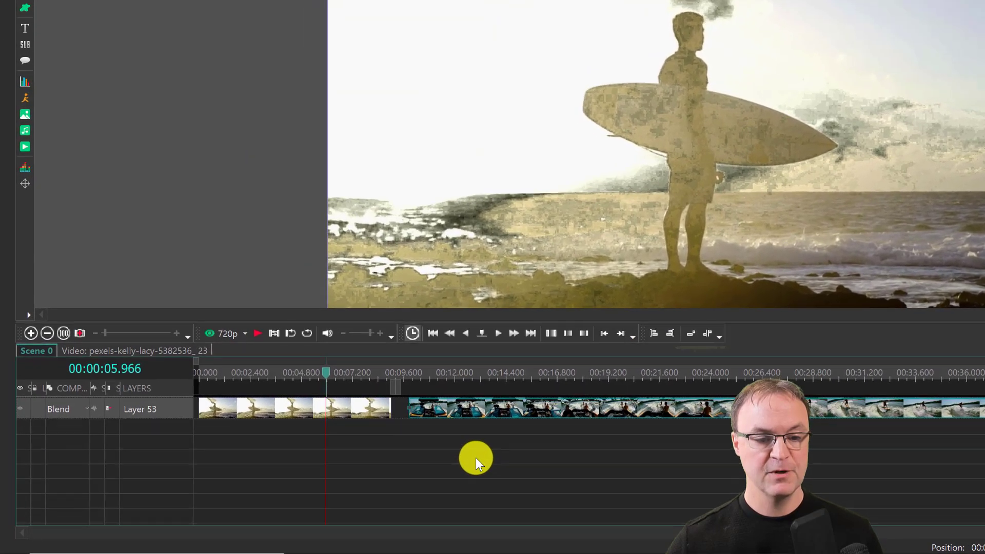
drag(171, 418, 173, 436)
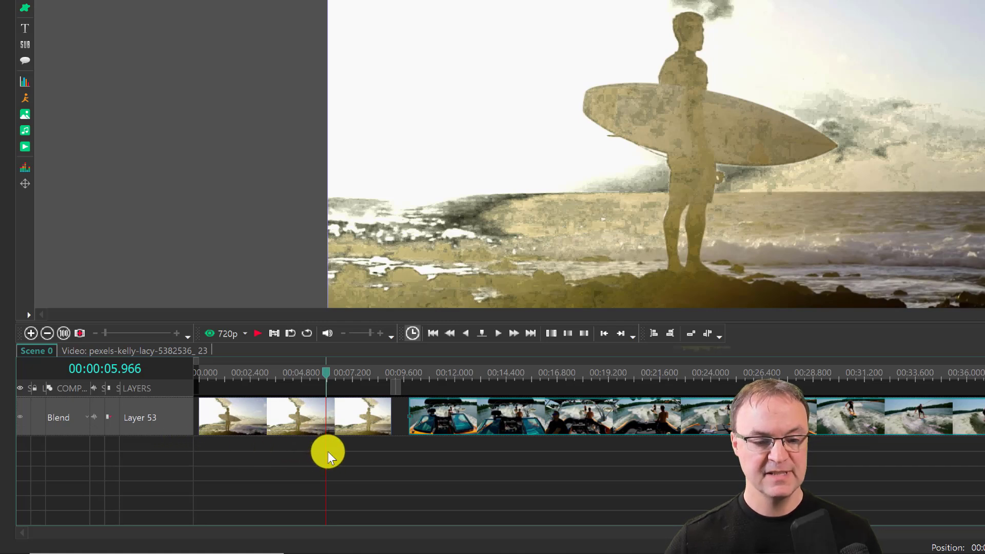
- Trim the beginning of the surfer clip to about 3.5 s
drag(327, 380, 219, 374)
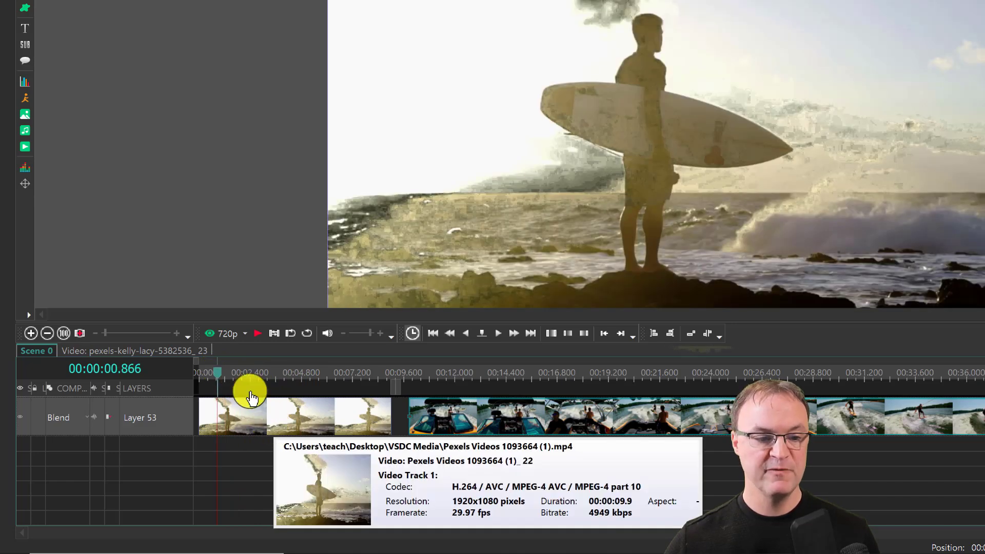
click(206, 375)
click(204, 375)
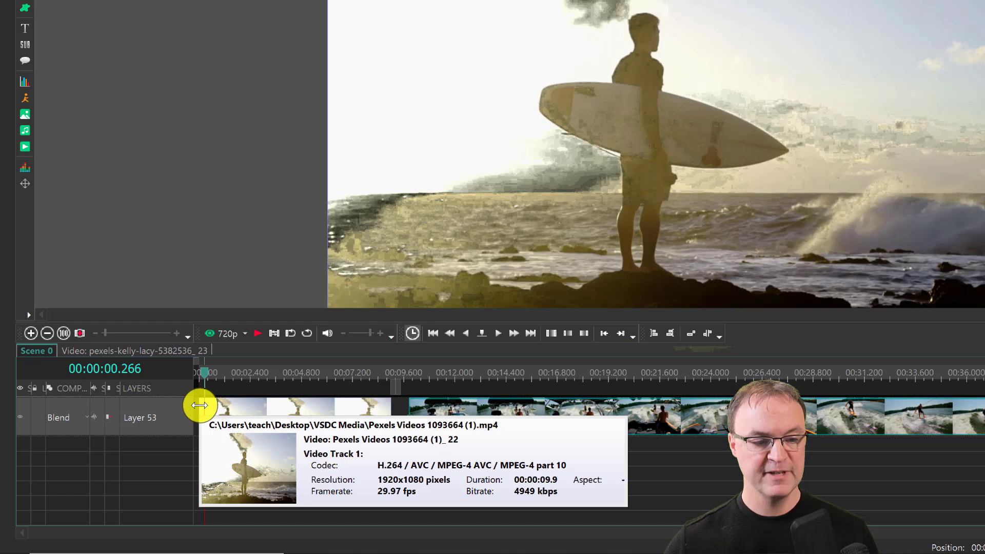
click(199, 405)
drag(200, 405, 272, 408)
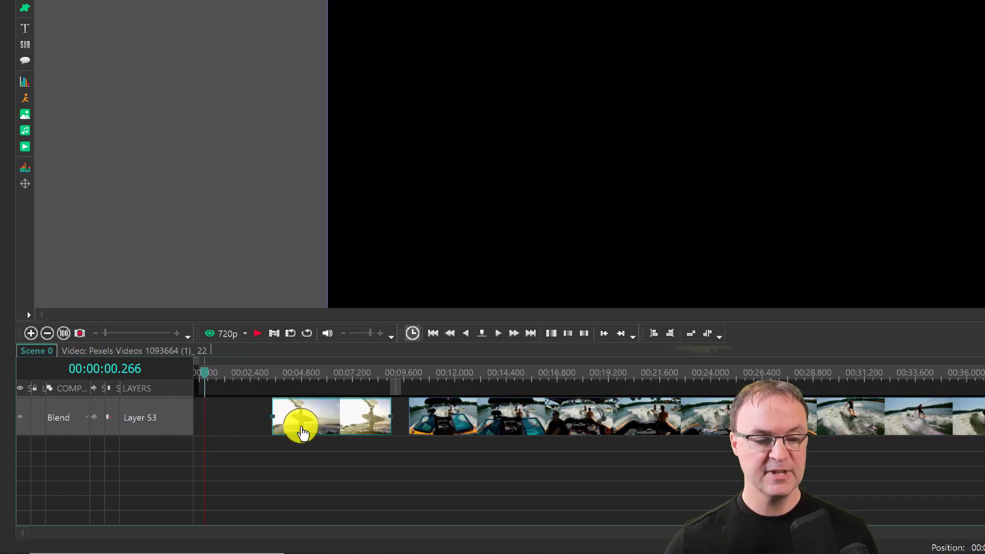
- Extend the surfer clip's trimmed beginning back to the timeline start
mouse_move(286, 421)
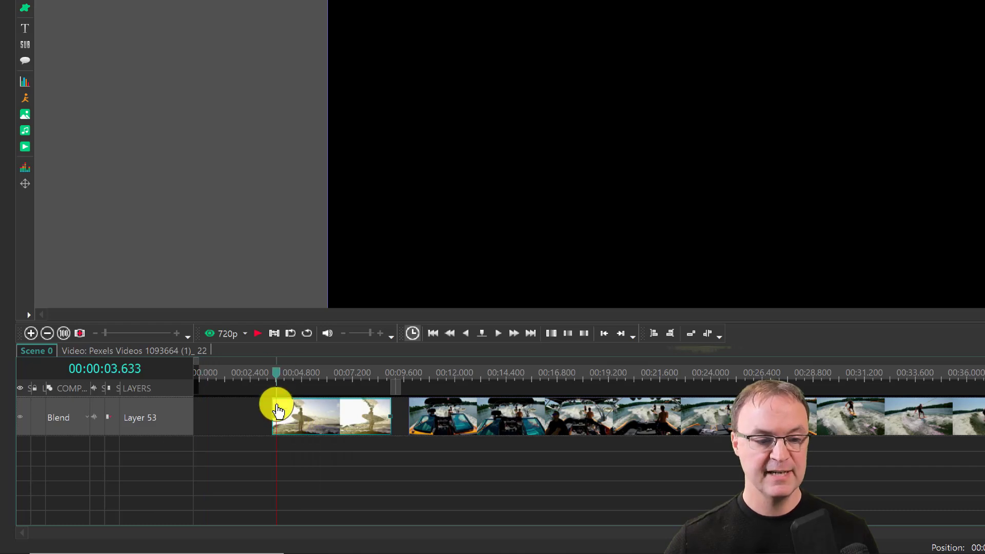
click(276, 370)
drag(271, 414, 199, 414)
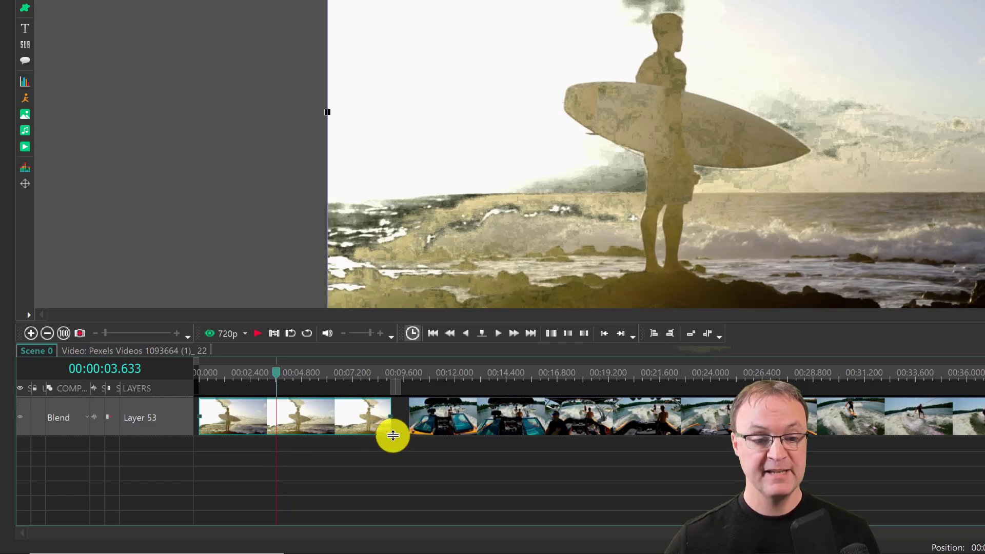
- Trim the surfer clip's end to 3.633 s and move the boat clip to start at about 13.3 s
drag(387, 417, 275, 433)
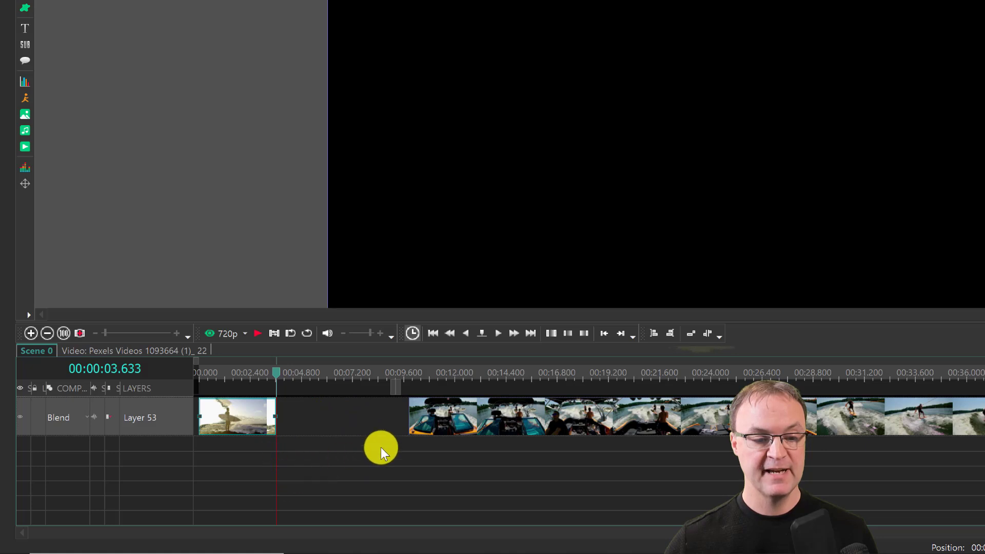
drag(439, 426, 510, 422)
- Extend the surfer clip's end to about 12 s and play the stretched part of the clip
click(247, 433)
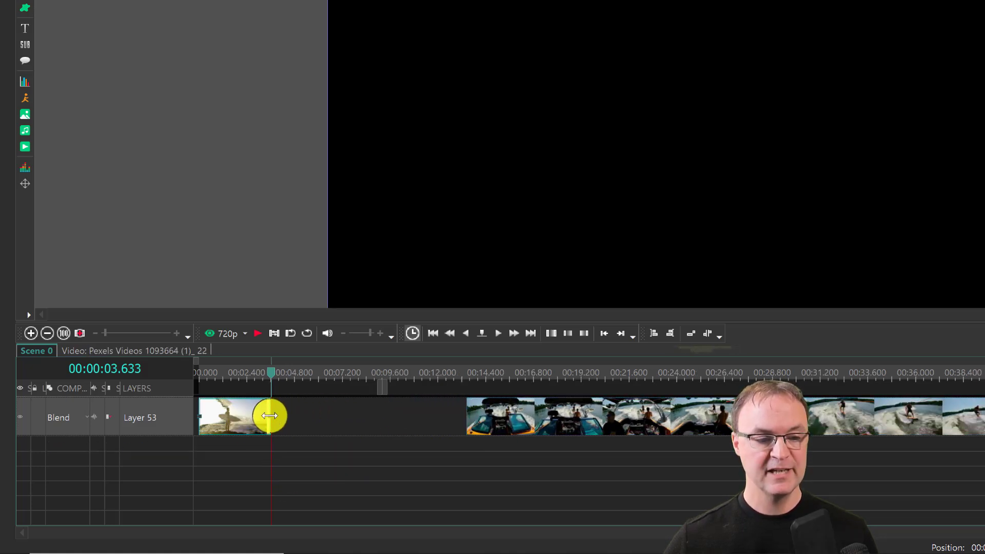
drag(276, 416, 440, 426)
click(384, 372)
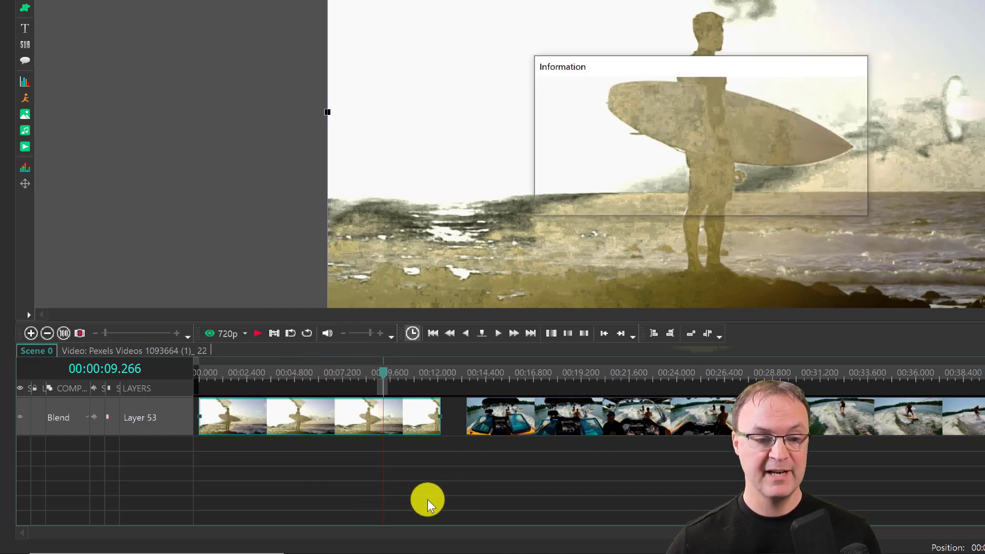
key(space)
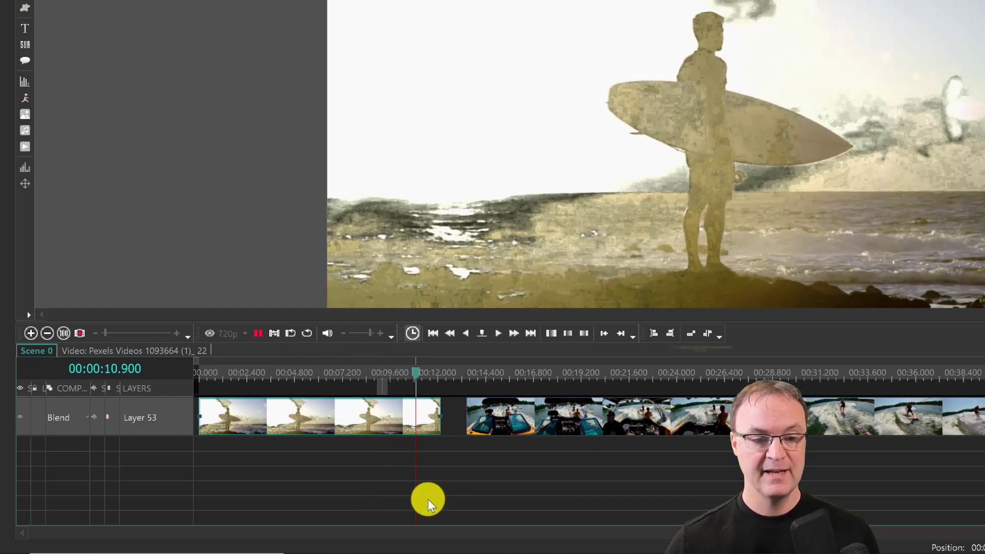
click(331, 372)
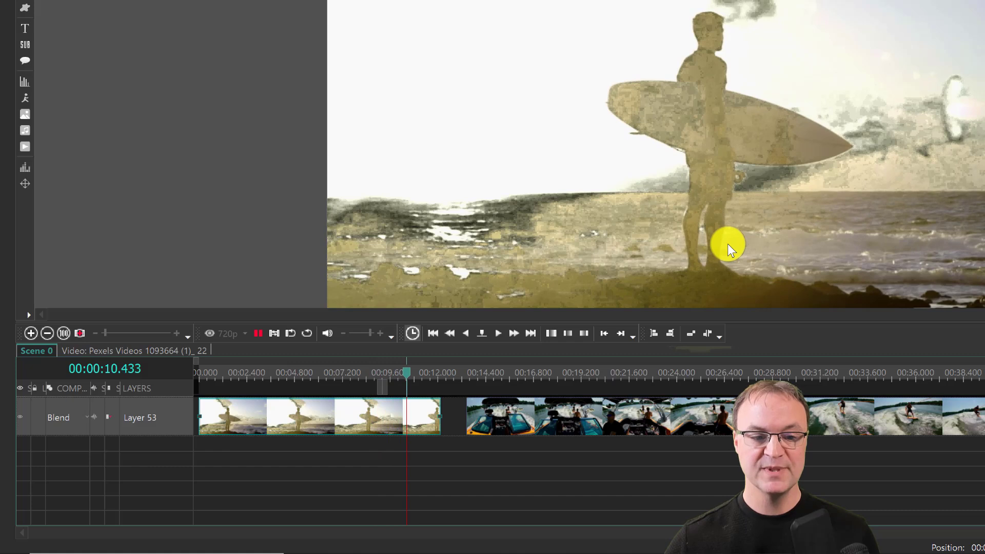
key(space)
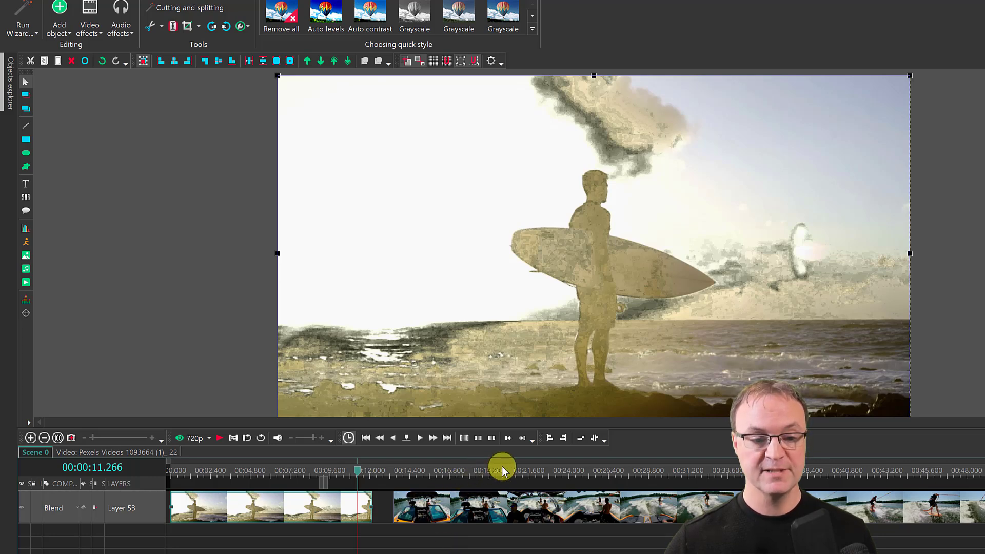
- Split the boat clip into two parts at 21.6 s
drag(503, 471, 530, 468)
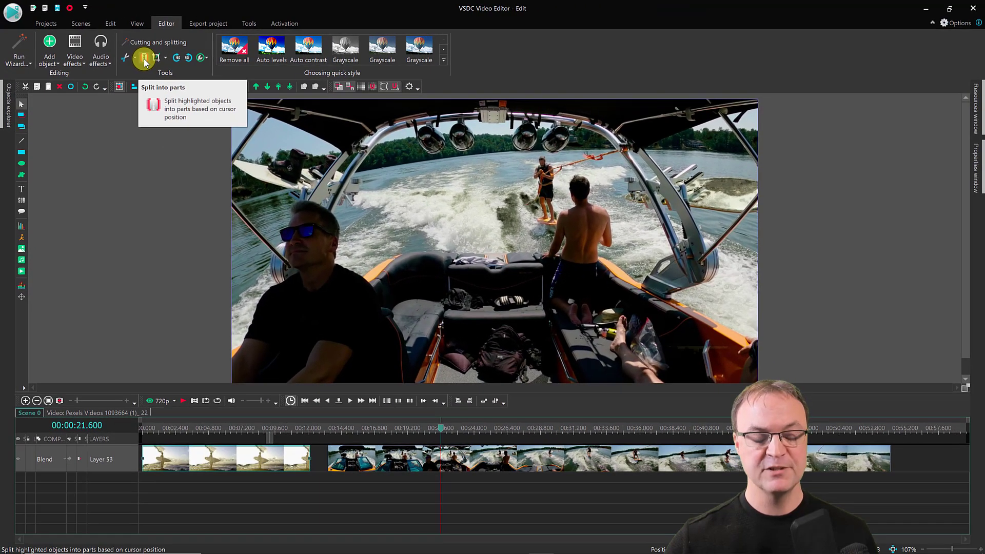
click(145, 58)
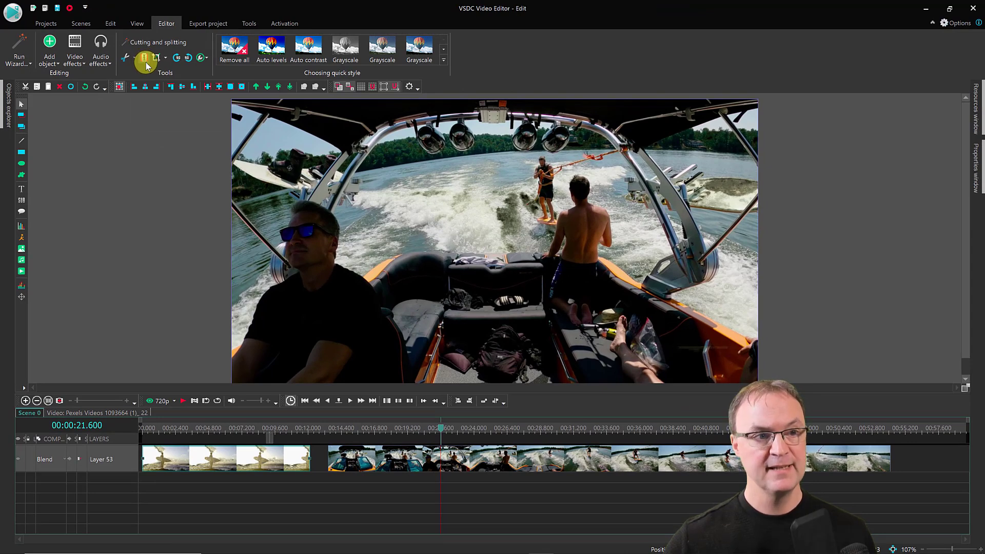
click(431, 462)
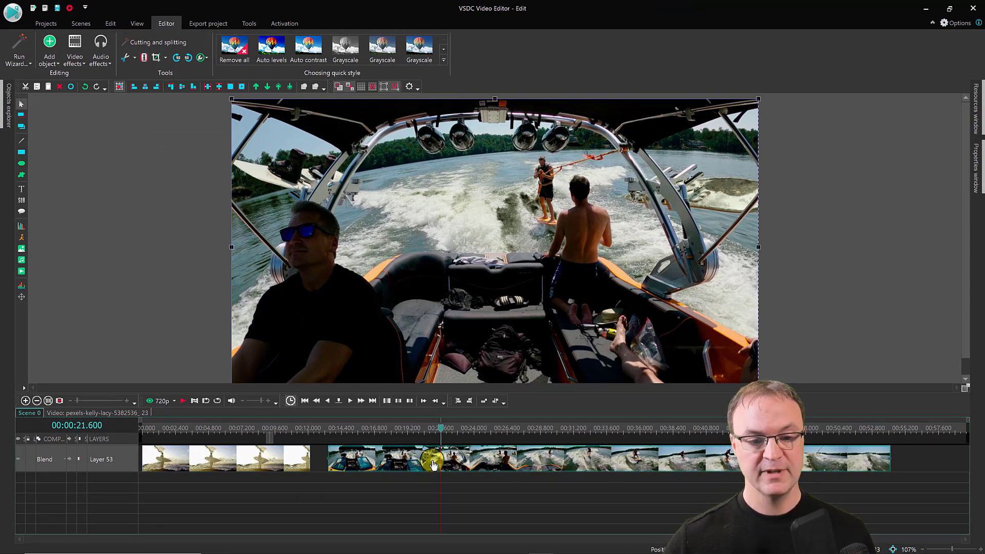
click(146, 60)
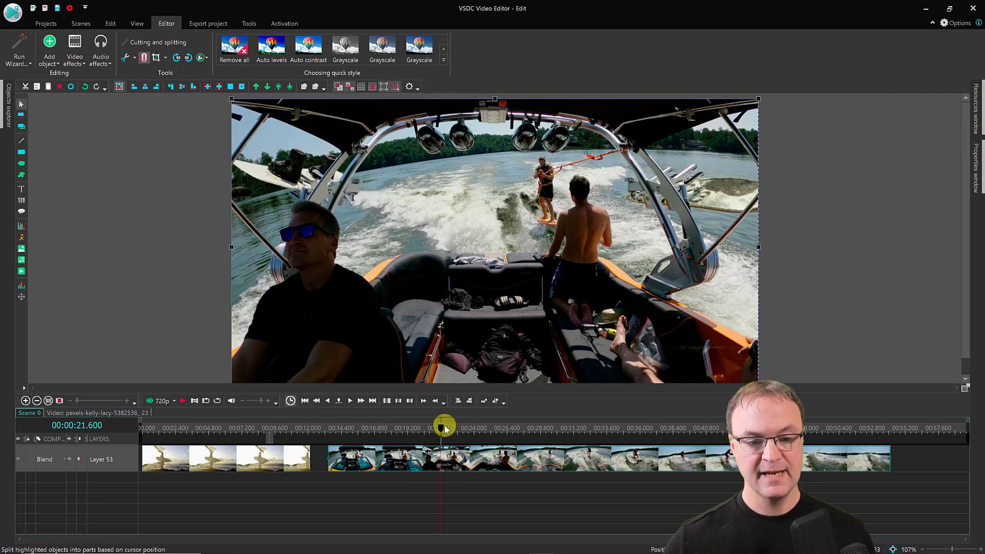
- Move the boat clip's first part to a new layer below and back onto Layer 53
drag(443, 430, 383, 428)
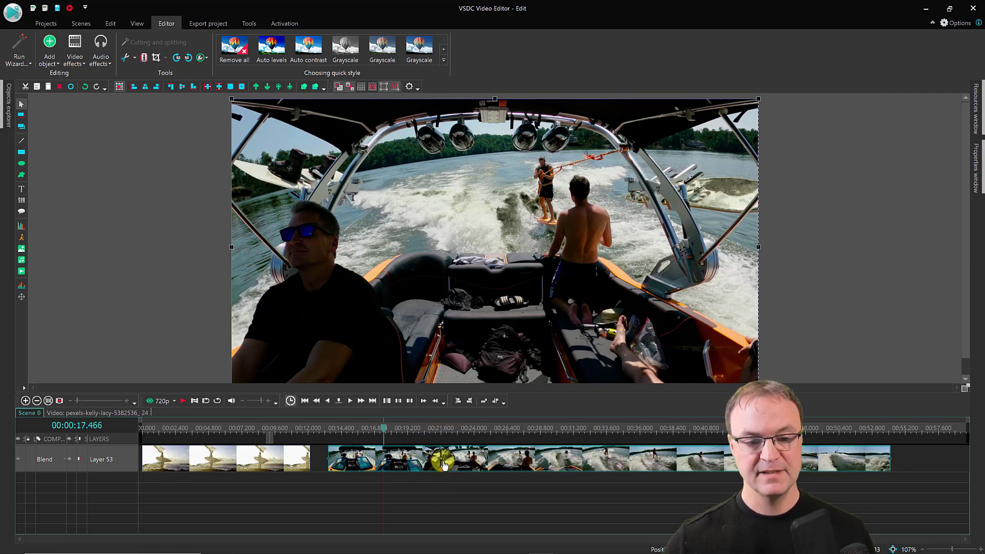
drag(419, 465, 411, 481)
click(427, 484)
click(414, 458)
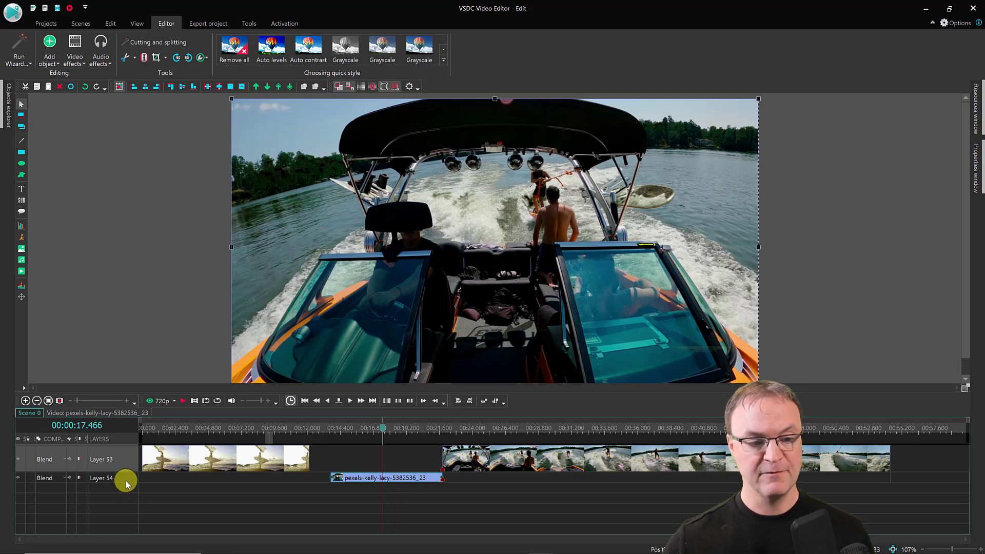
drag(125, 481, 125, 493)
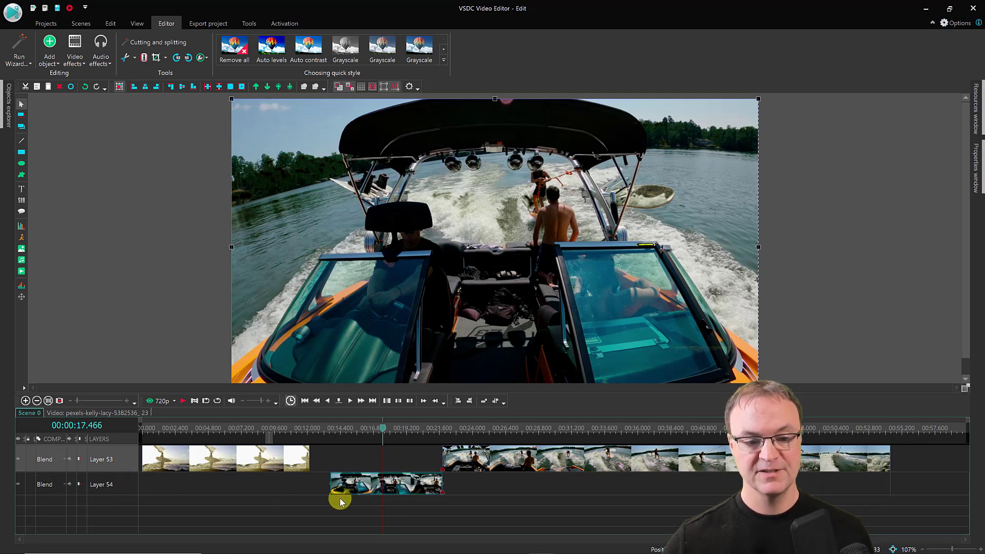
drag(356, 495, 359, 467)
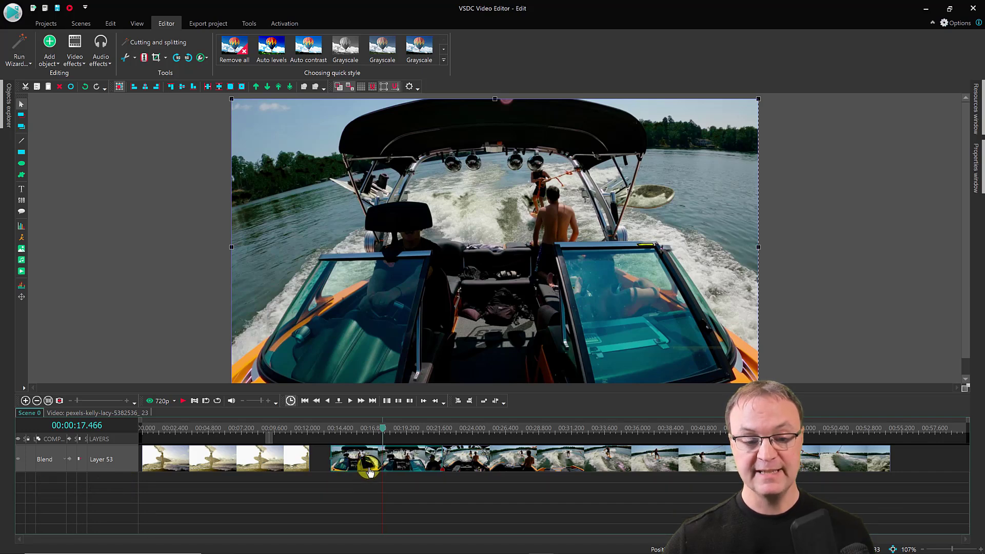
- Put the boat clip's first part at the timeline start and the surfer clip on a taller new layer from about 8.5 s
drag(277, 460, 178, 461)
click(314, 482)
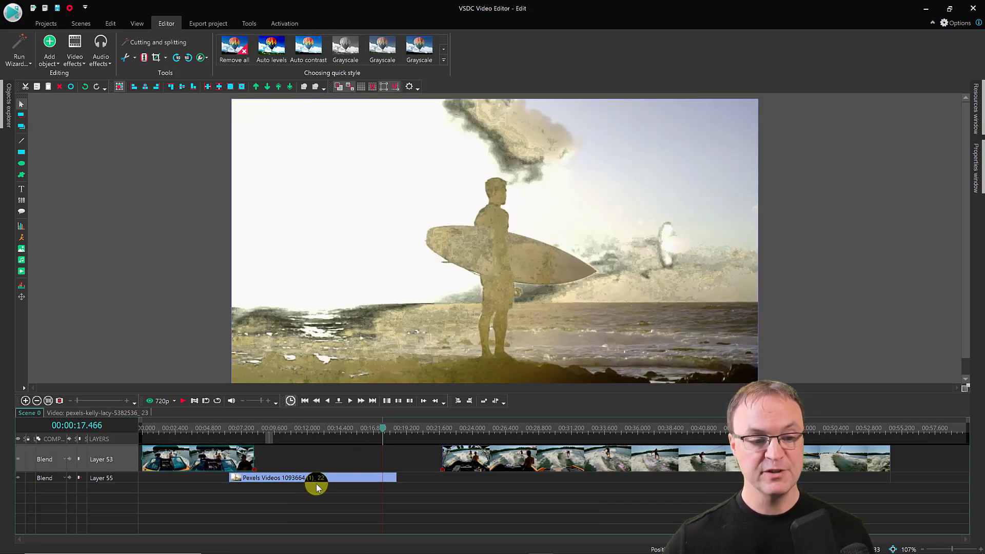
drag(308, 482, 332, 477)
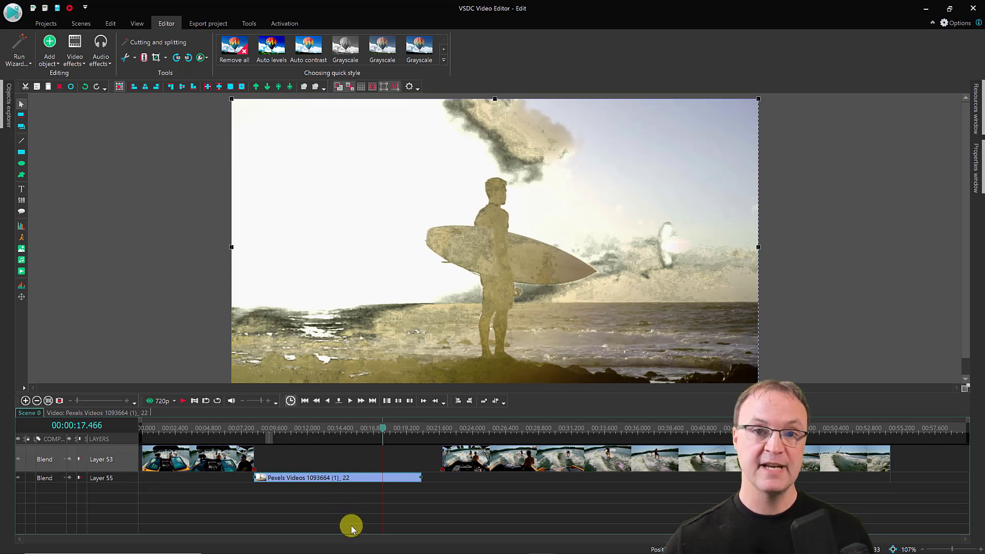
drag(344, 481, 351, 481)
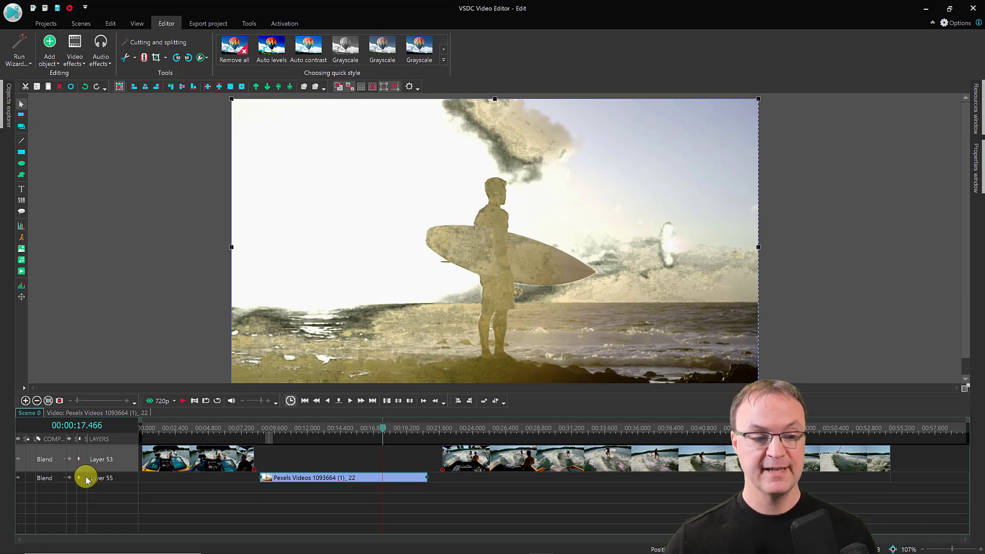
drag(116, 482, 115, 496)
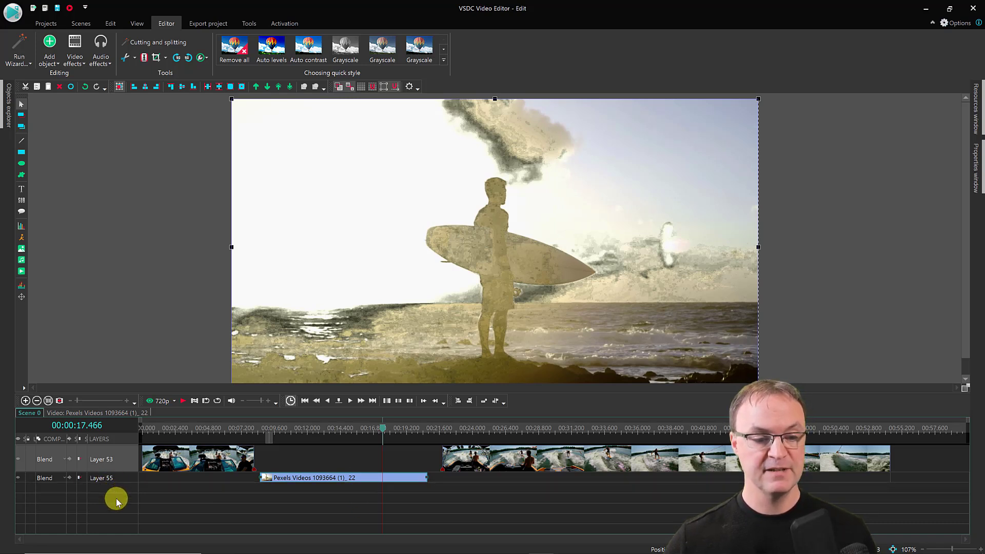
- Open the surfer clip on Layer 55 for cutting and splitting, and add markers at 00:00:02.433 and 00:00:04.417
right_click(319, 486)
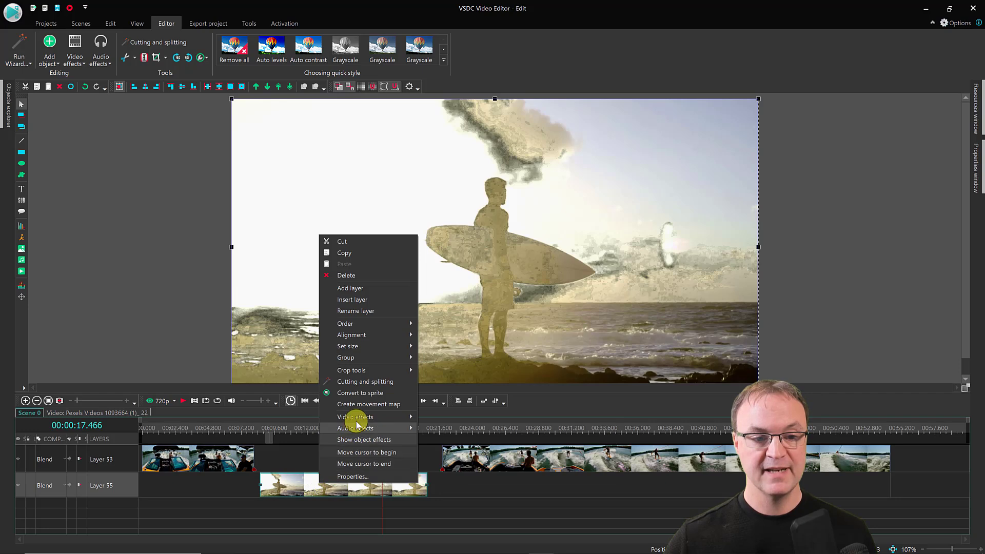
click(361, 382)
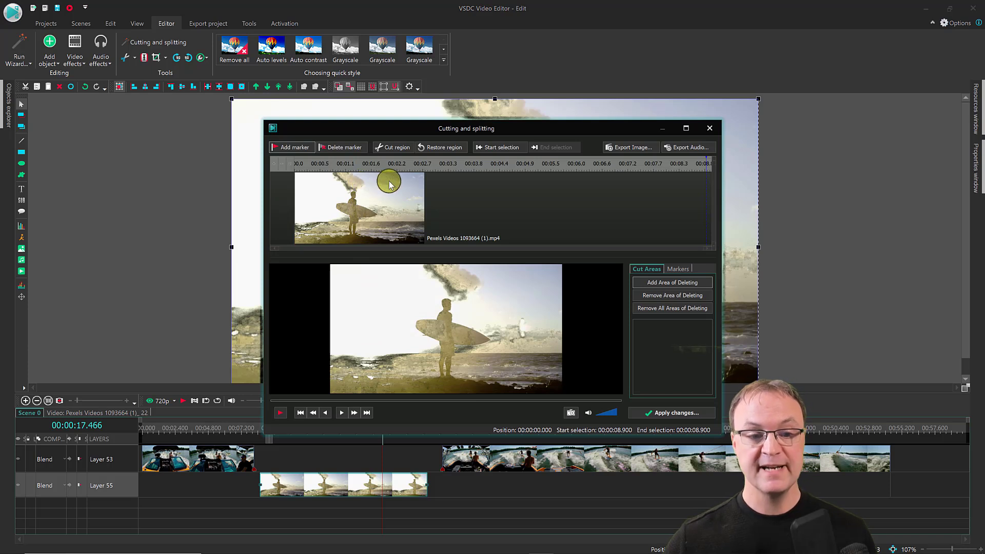
click(282, 412)
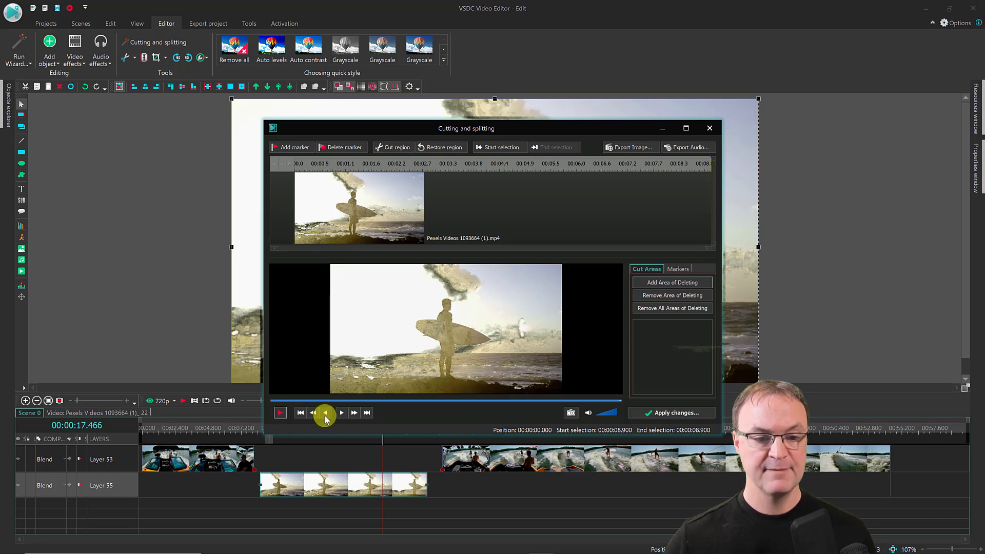
click(290, 400)
drag(305, 402, 326, 401)
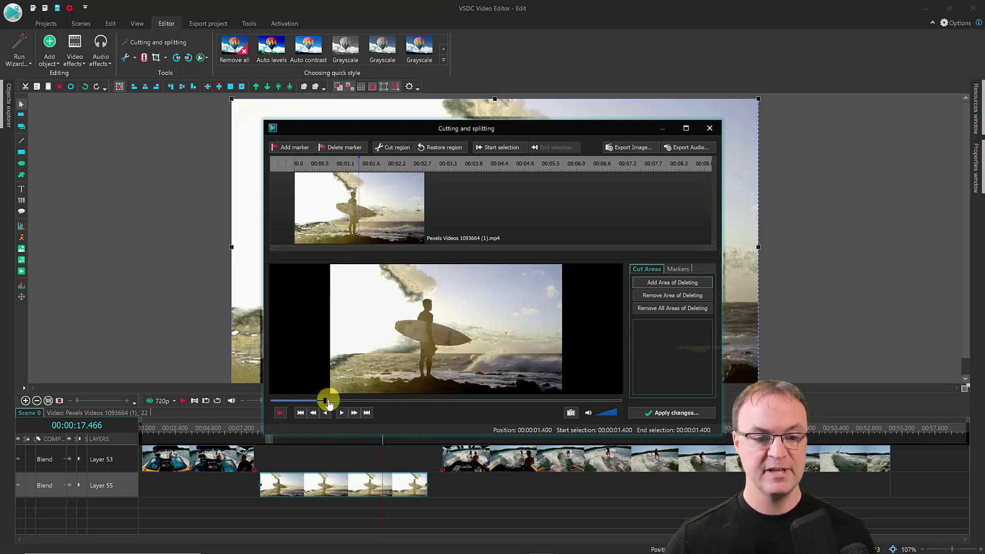
click(280, 413)
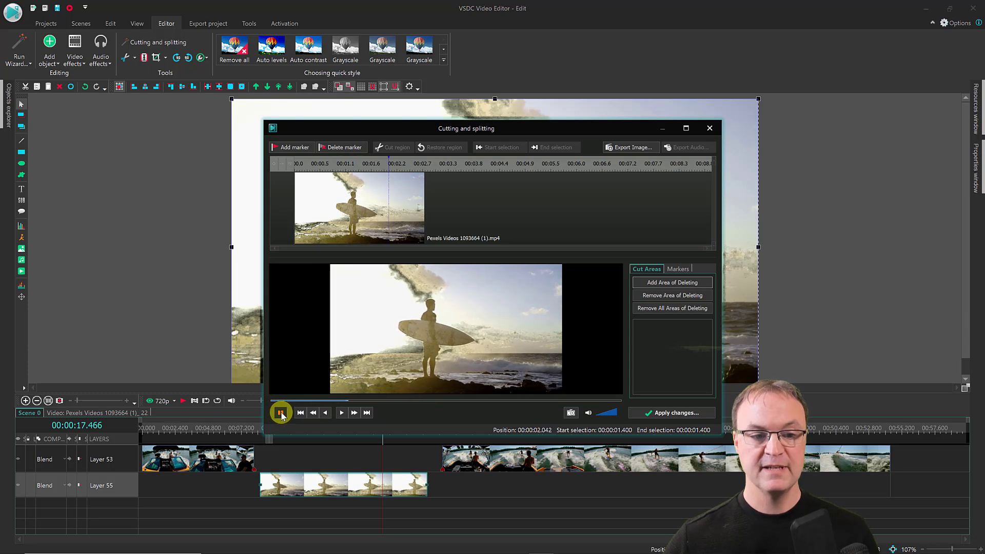
click(305, 143)
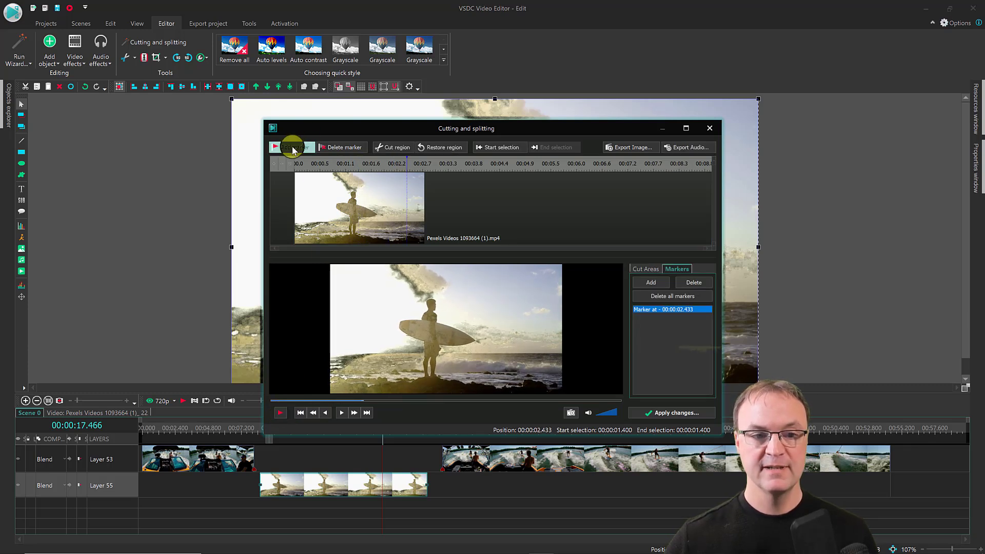
click(280, 413)
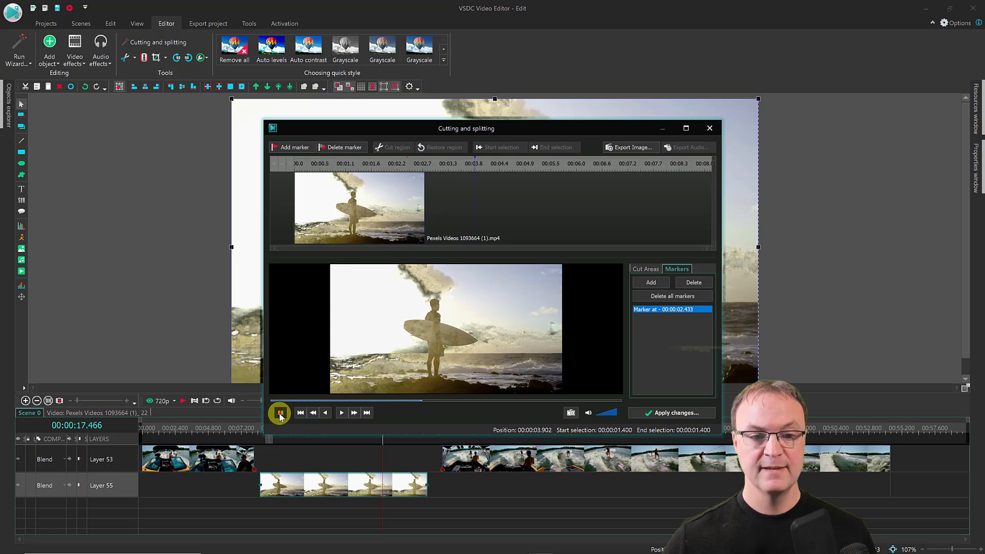
click(280, 413)
click(294, 149)
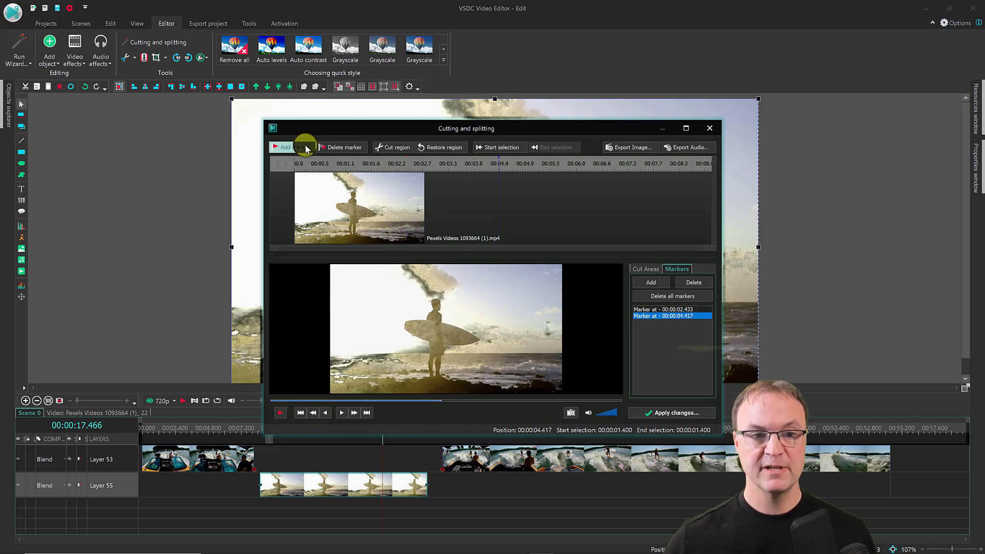
- Apply the changes, splitting the surfer clip by its markers and removing the source object
click(386, 147)
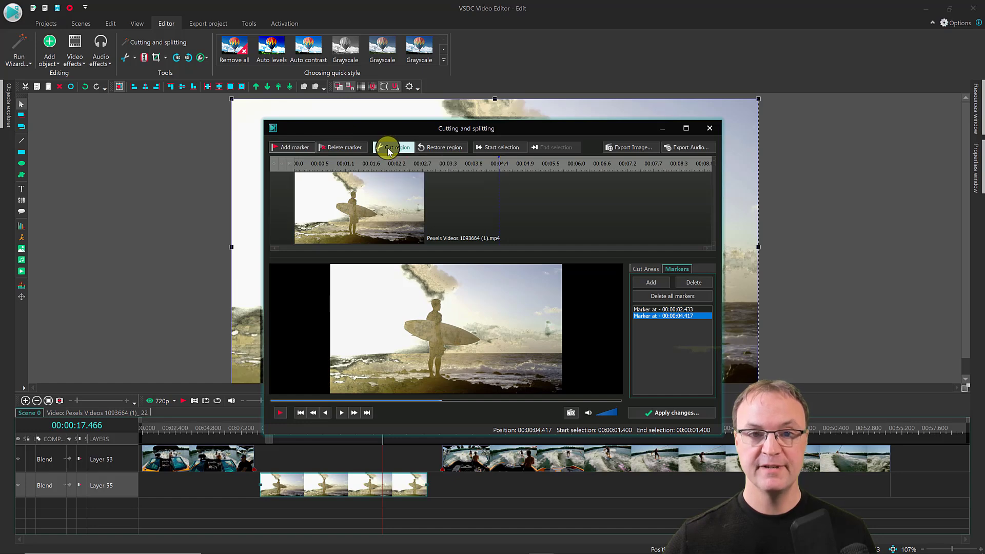
click(657, 413)
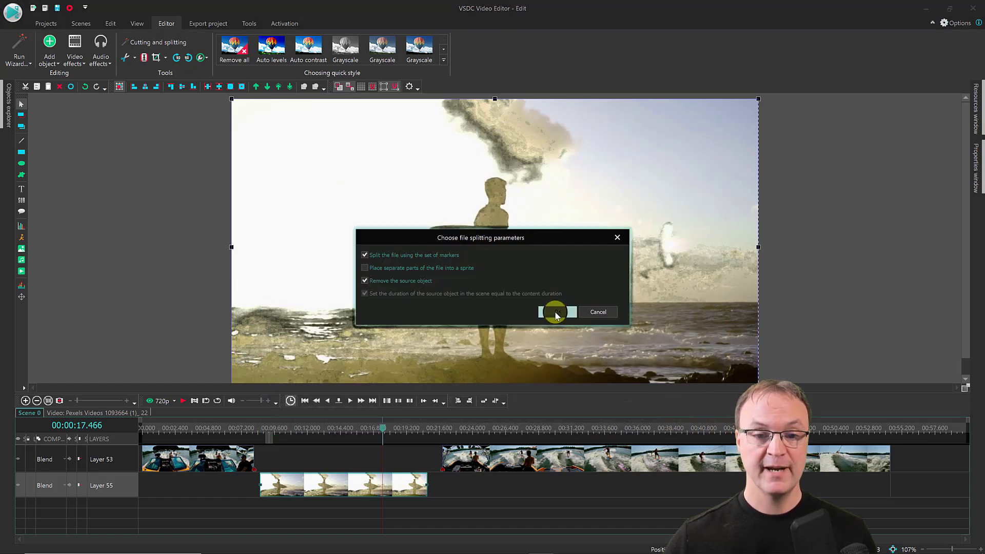
click(556, 312)
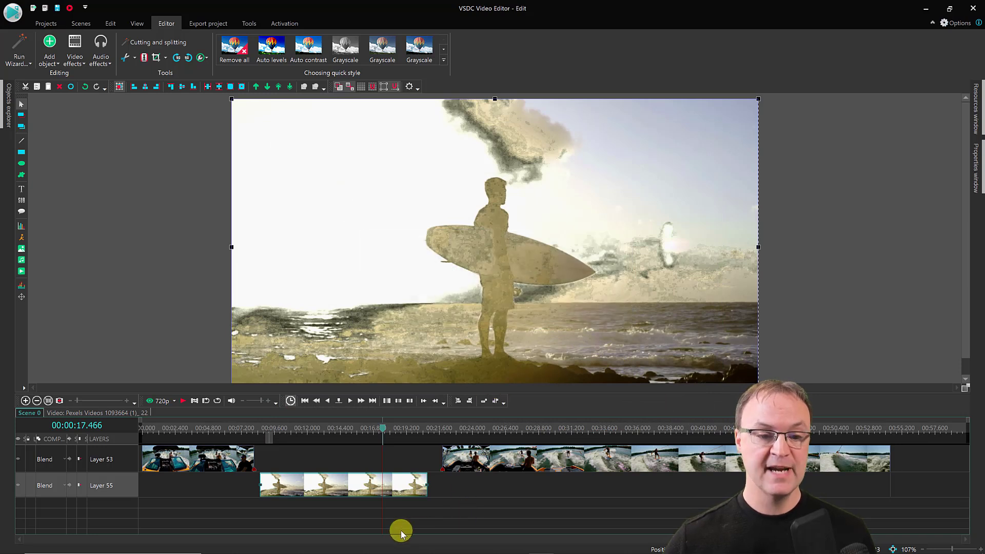
click(339, 516)
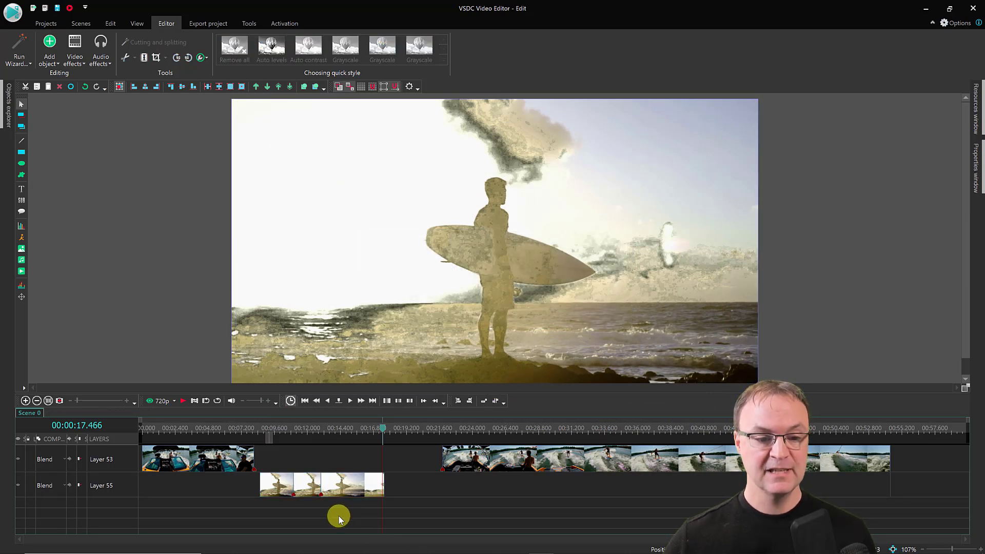
- Separate the surfer clip's parts, placing the last at about 15 s and the middle one on a new layer below at about 11.7 s
click(309, 491)
click(310, 491)
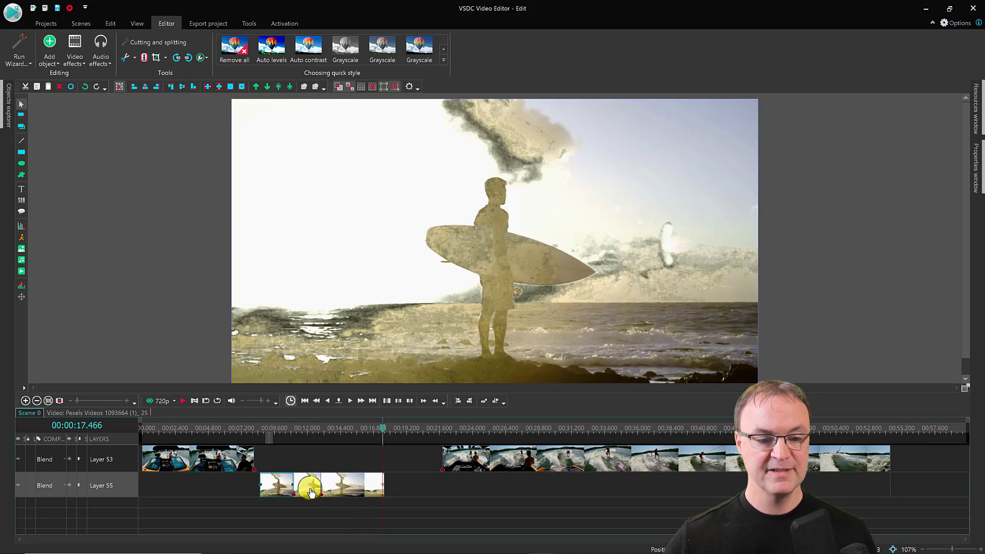
drag(309, 487, 375, 492)
drag(303, 502, 312, 503)
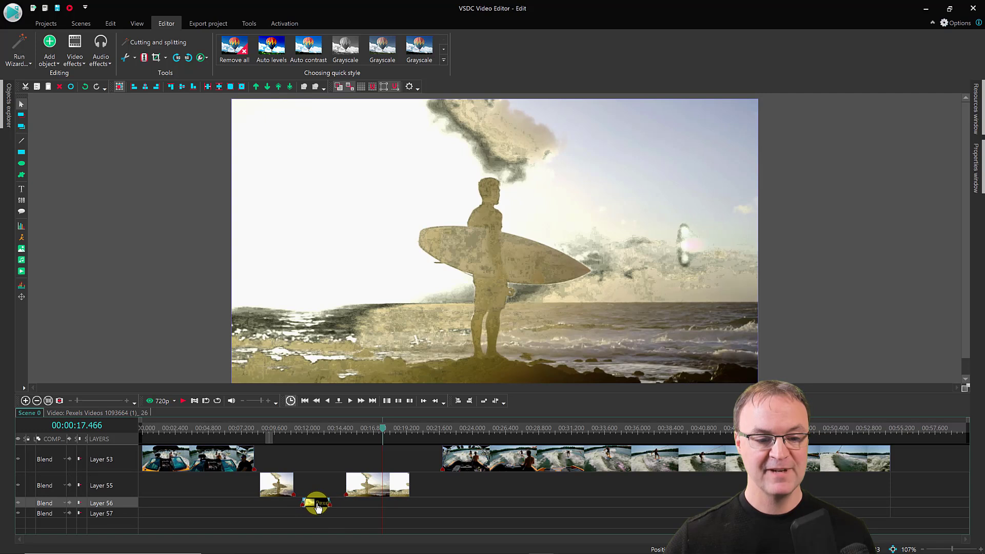
right_click(370, 486)
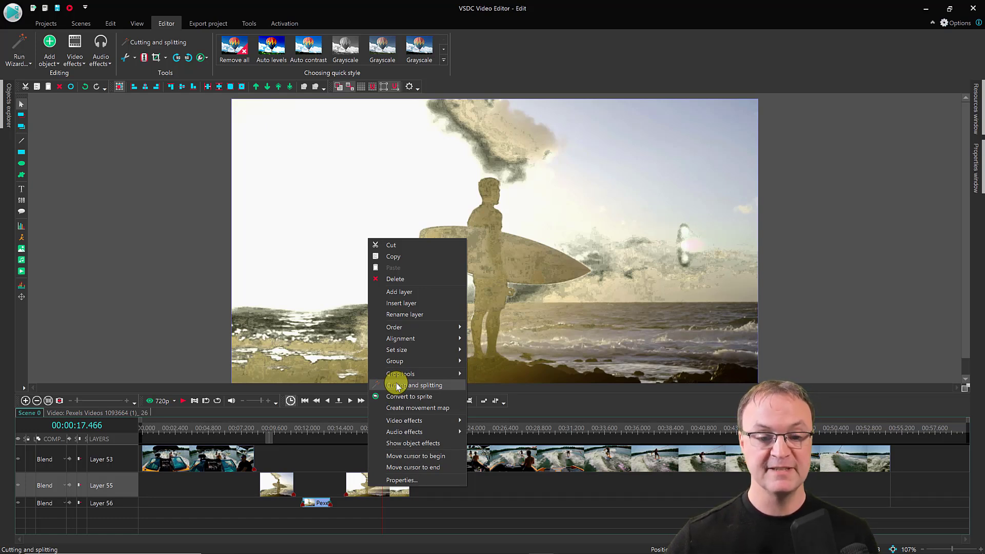
click(460, 496)
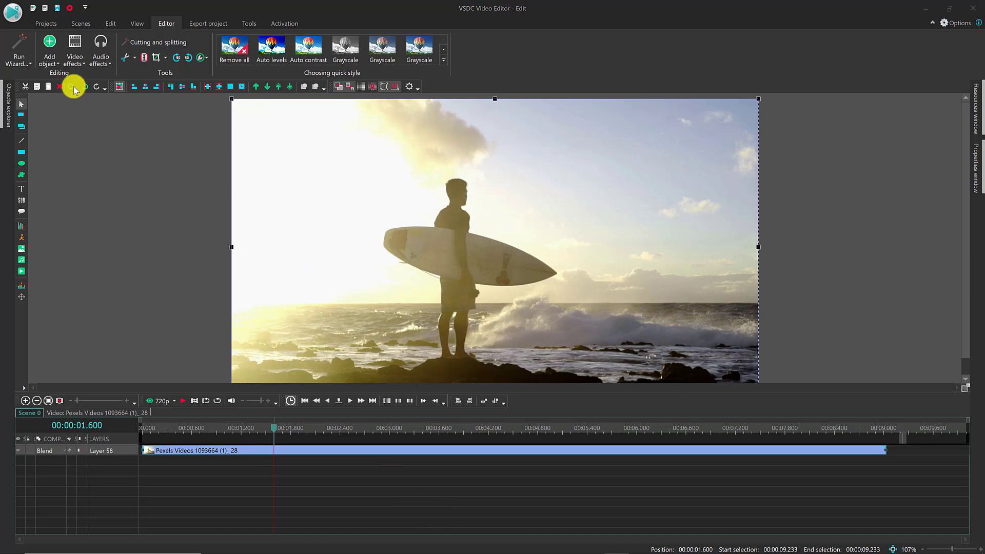
- Add the image pexels-pixabay-390051 from the VSDC Media folder, inserted into the current layer from the cursor position
click(54, 60)
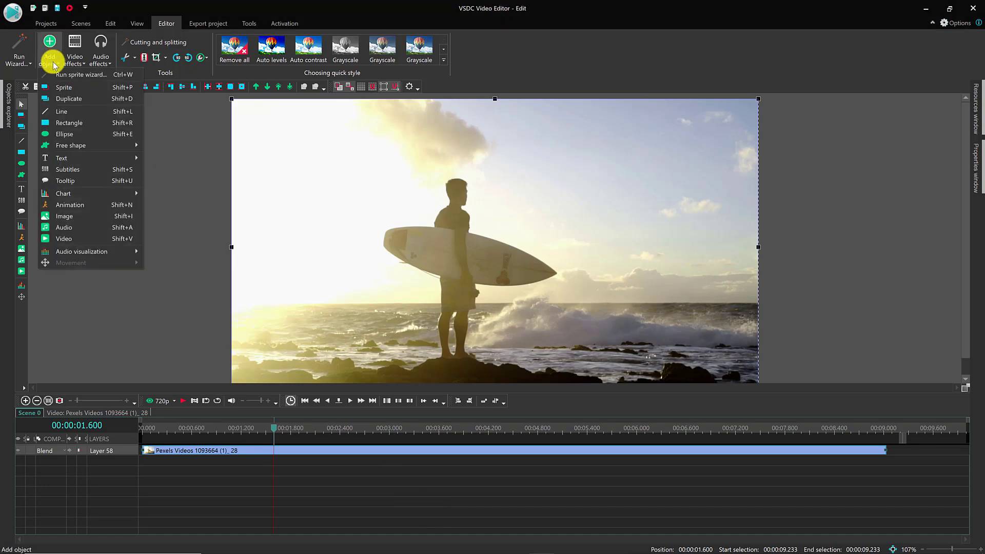
click(72, 217)
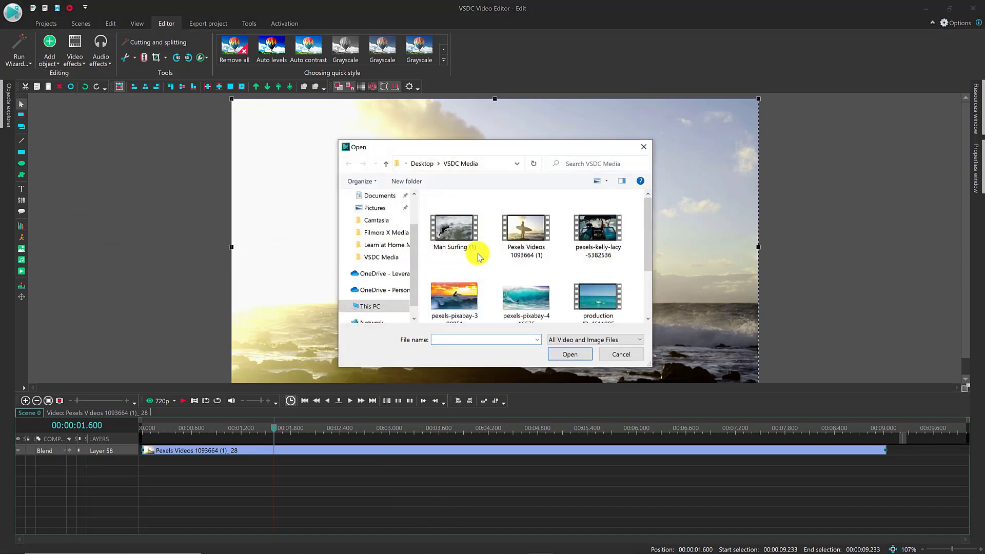
double_click(459, 303)
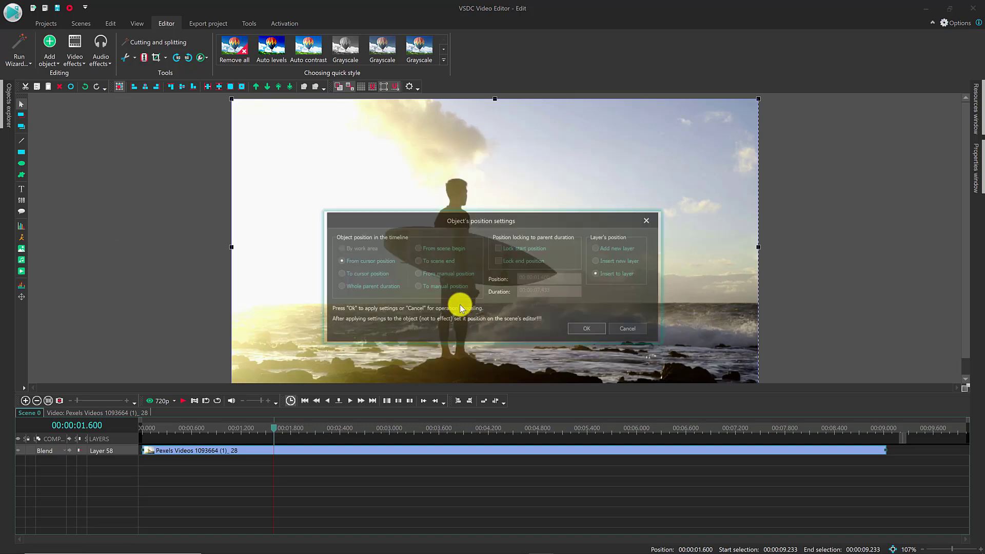
click(587, 329)
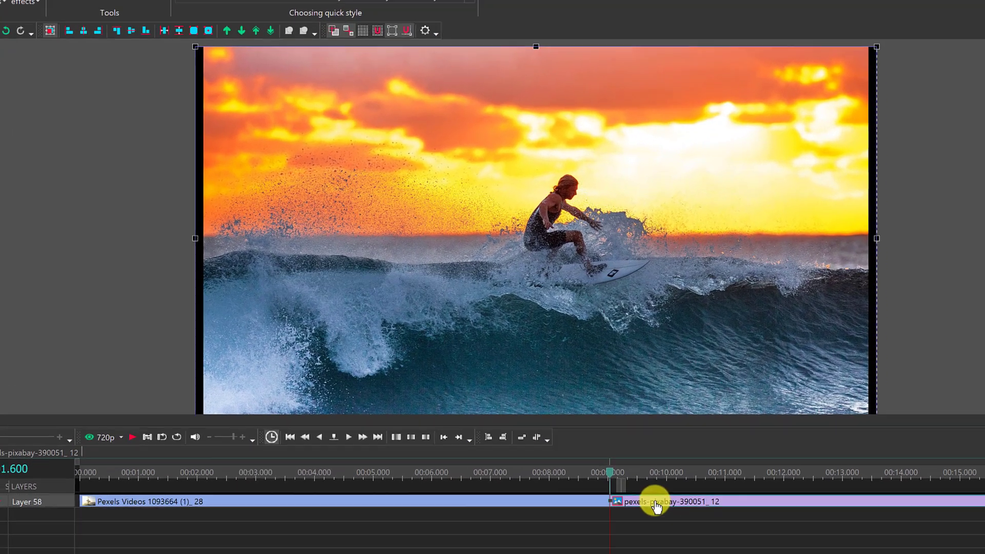
- Move the surfing image onto a new layer from about 2.7 s and raise that layer above the surfer clip
drag(655, 501, 287, 516)
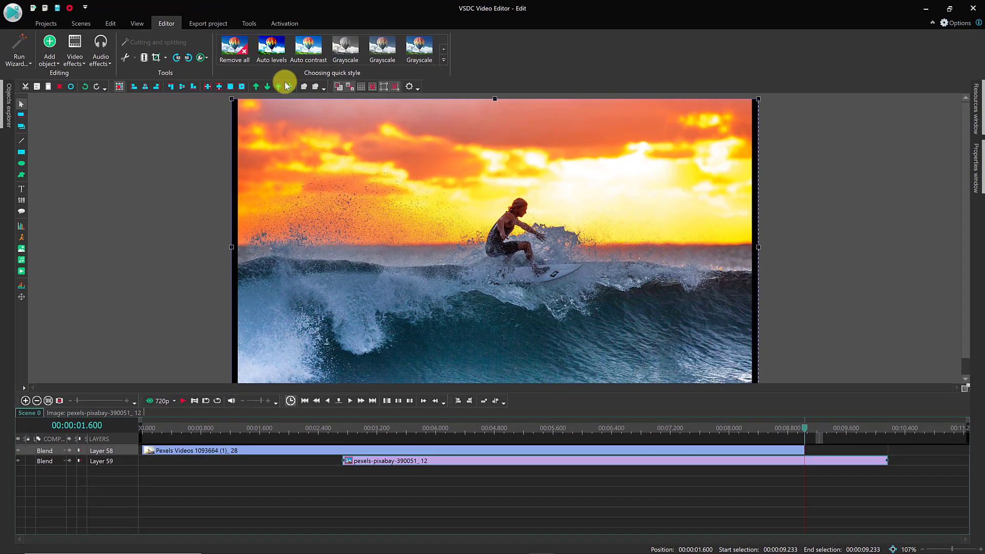
click(255, 88)
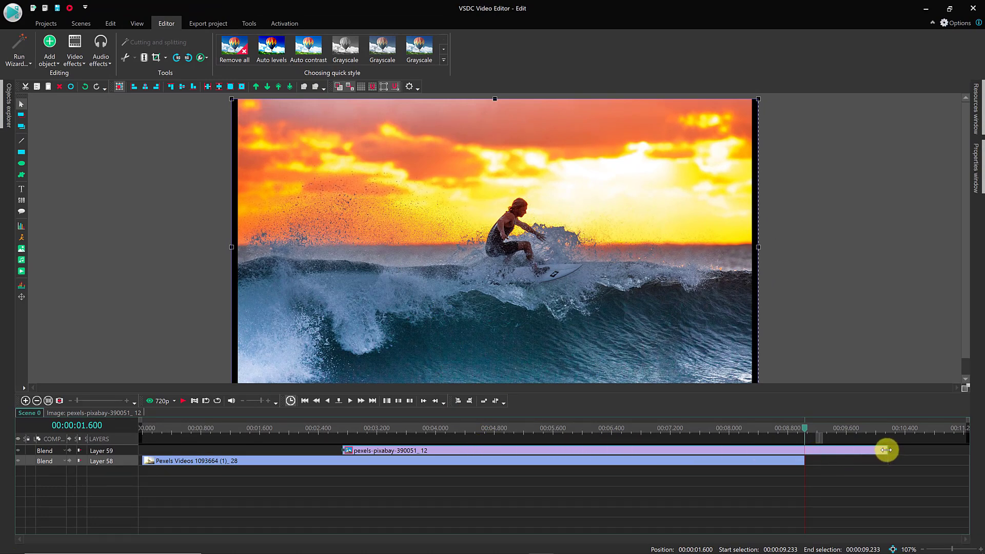
- Make both timeline layers taller and trim the surfing image to run from about 8 s to 10.5 s
drag(886, 450, 872, 468)
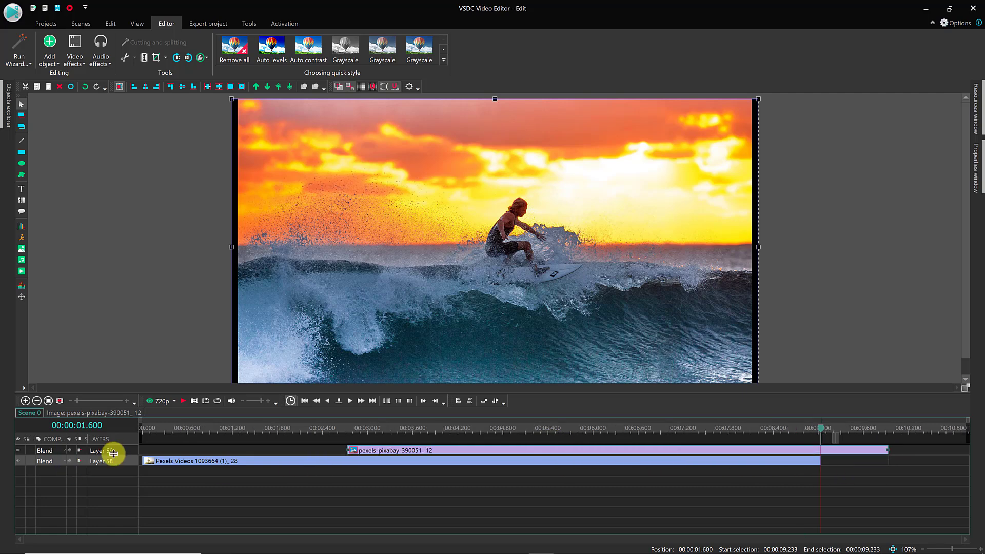
drag(111, 454, 115, 487)
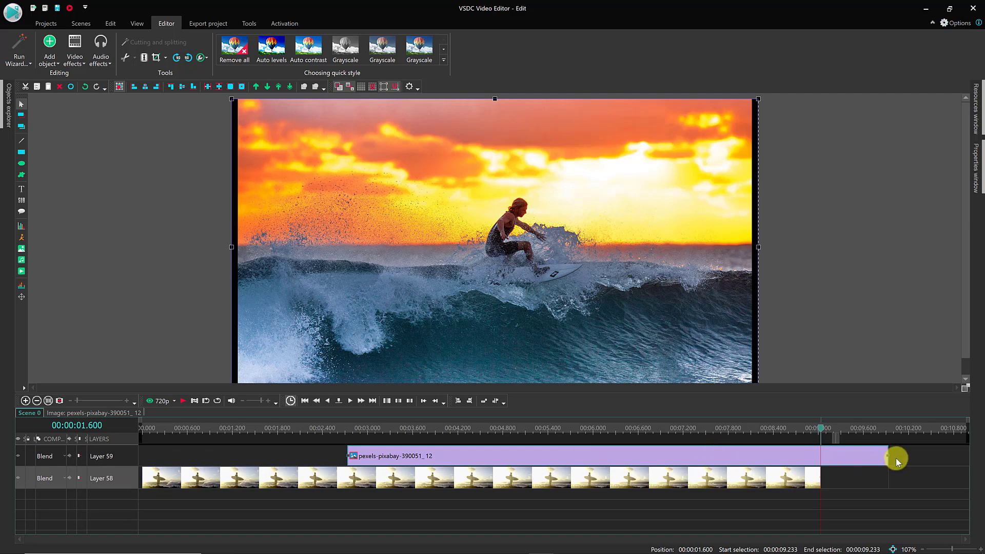
drag(348, 455, 789, 458)
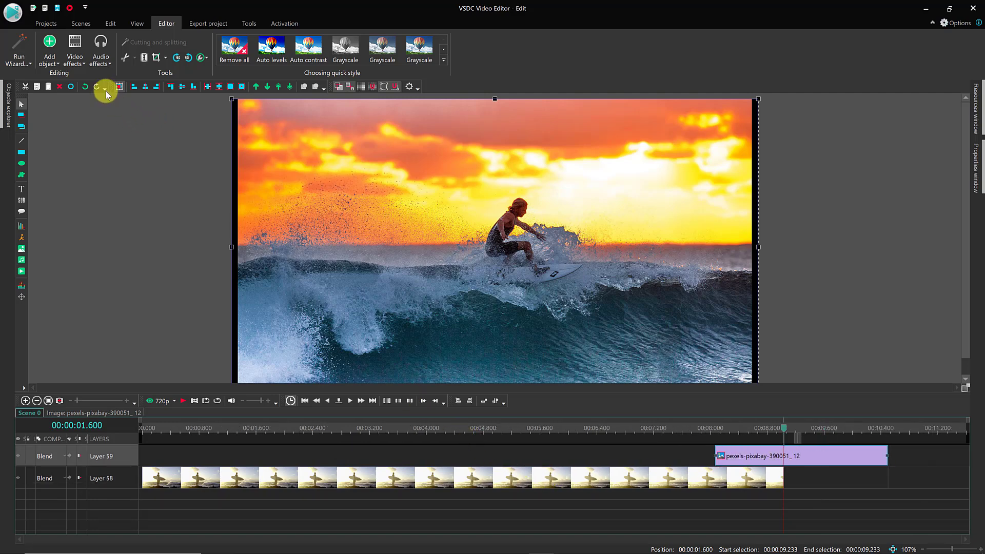
- Add the A Shot in the Dark instrumental music track to the timeline with the default position settings
click(50, 50)
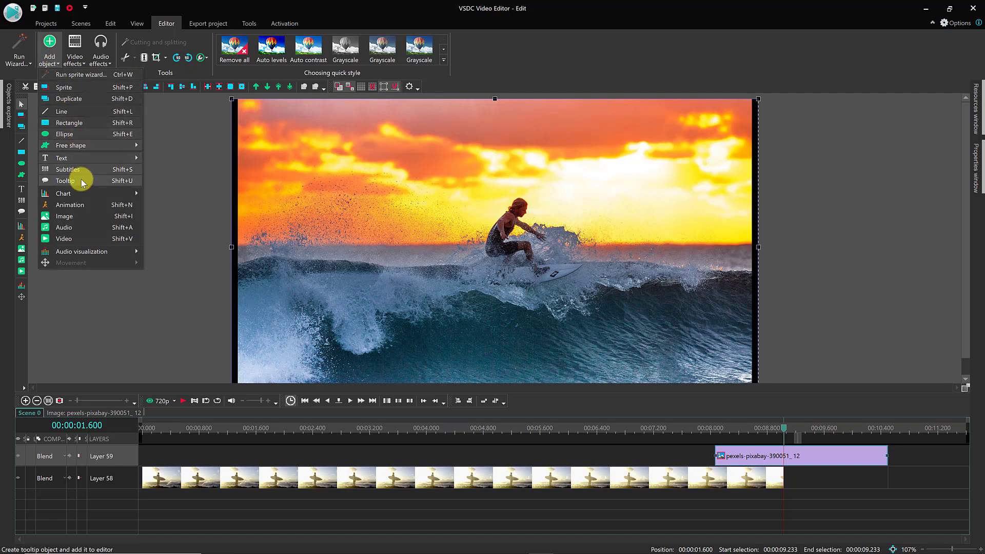
click(78, 238)
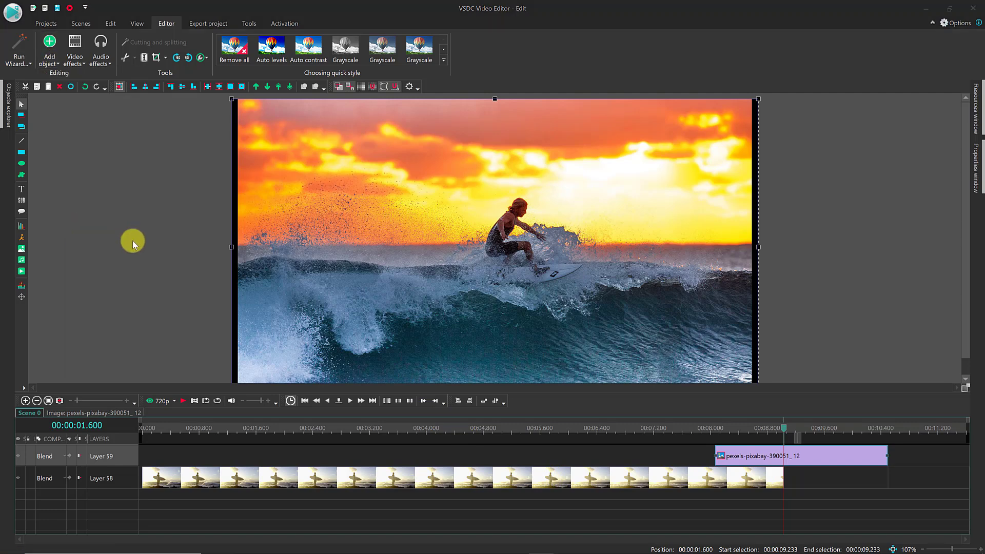
double_click(109, 78)
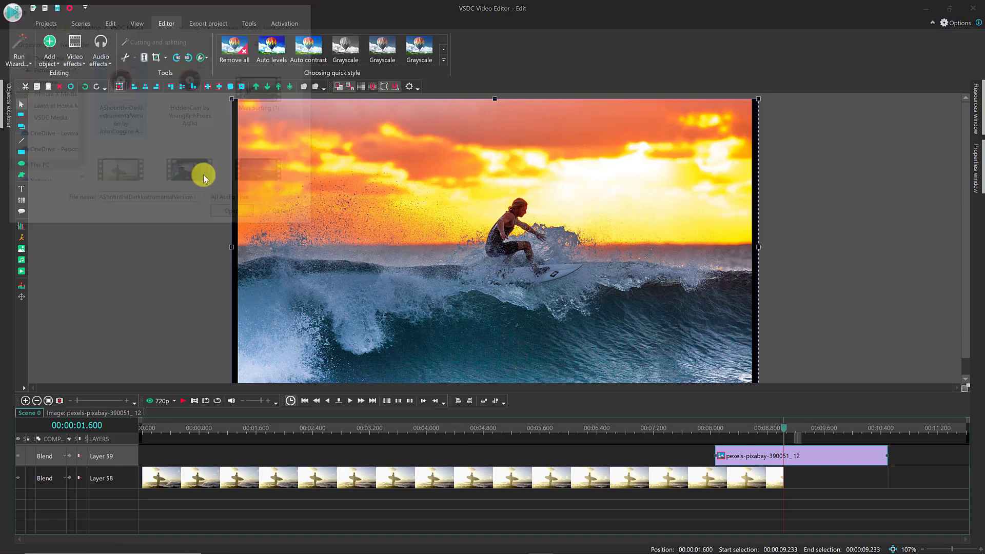
click(588, 329)
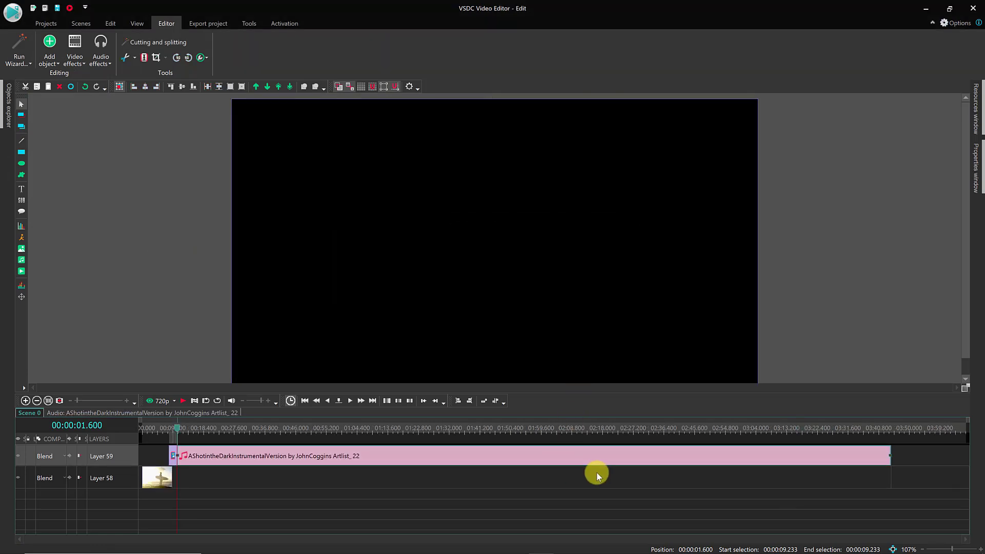
- Move the music track to the timeline start on a new layer below the clips and make that layer taller
drag(279, 461, 202, 488)
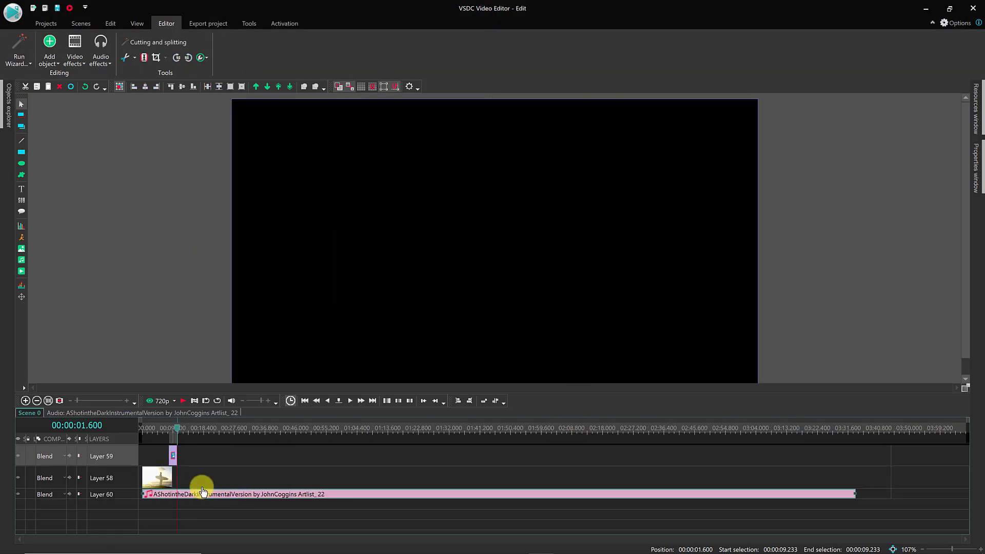
click(93, 496)
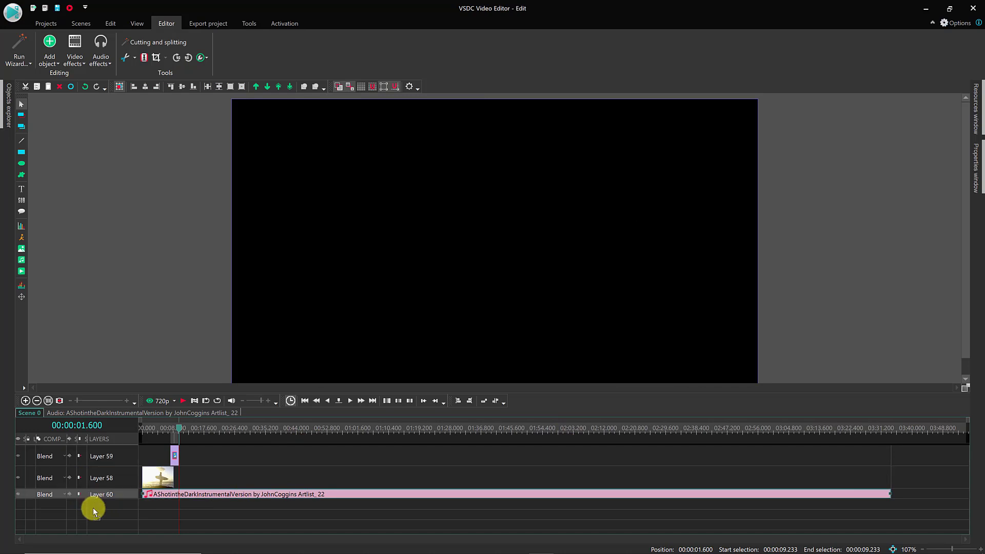
drag(99, 497, 103, 510)
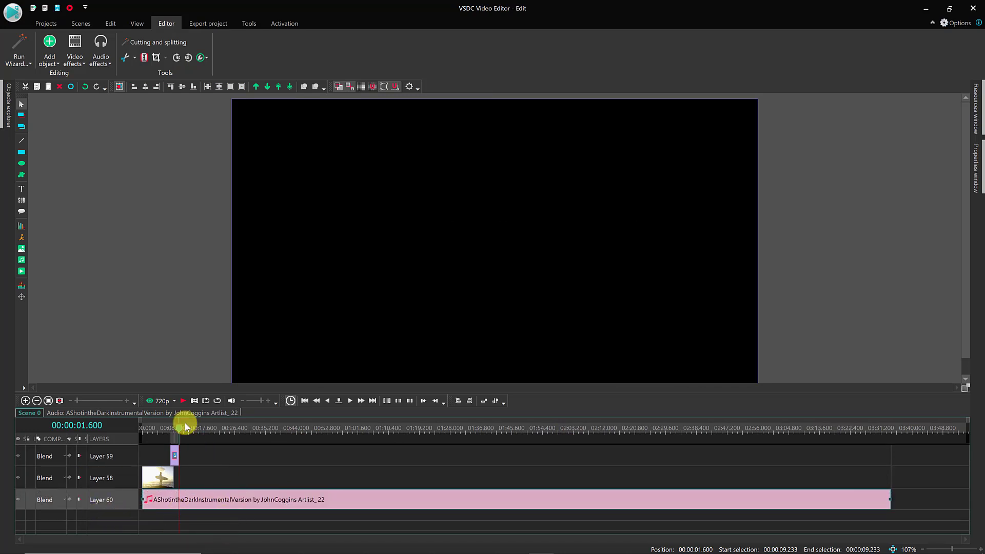
- Trim the music track's end to about 2:48 and move the playhead to about 21 s
drag(178, 428, 197, 433)
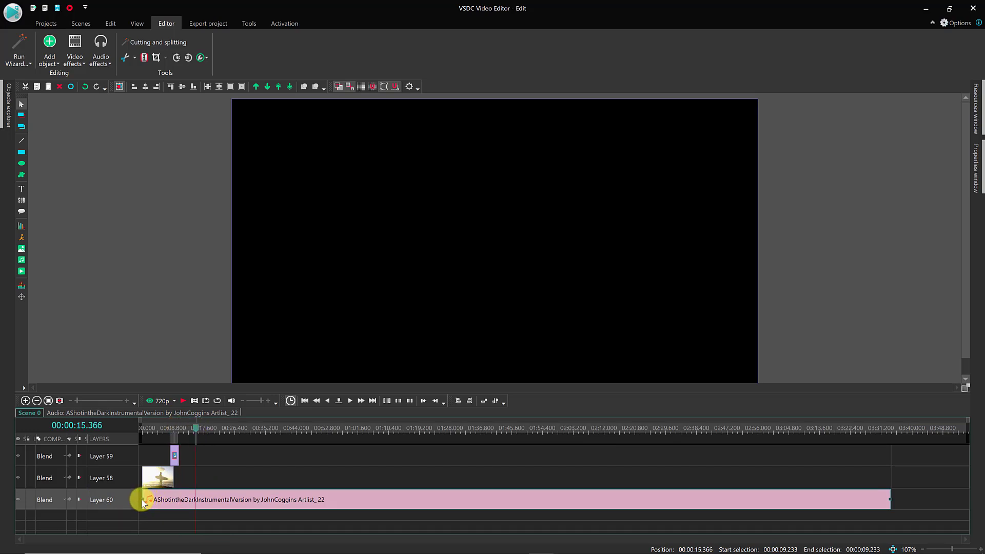
mouse_move(142, 499)
mouse_down()
mouse_move(225, 500)
mouse_move(143, 500)
mouse_up()
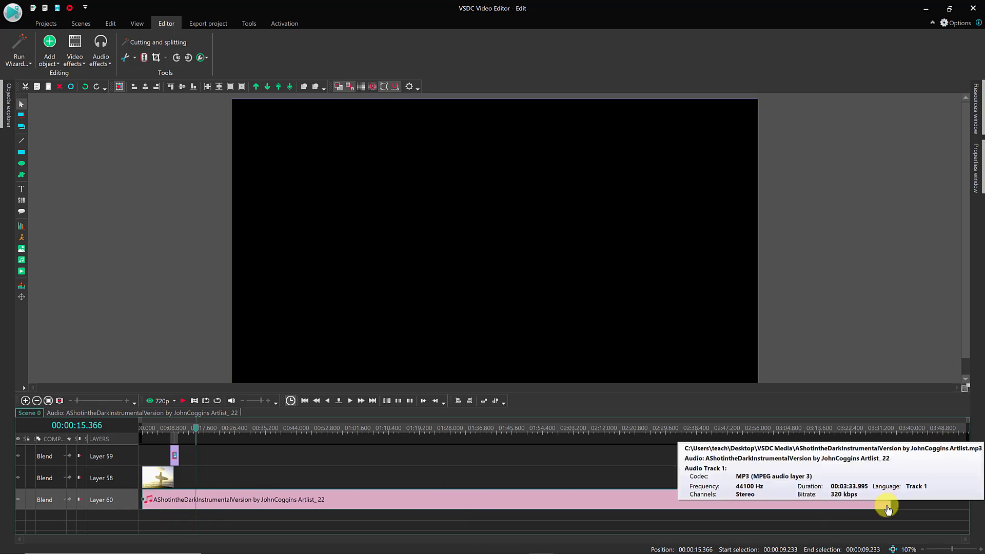
drag(888, 503, 728, 500)
drag(213, 430, 241, 433)
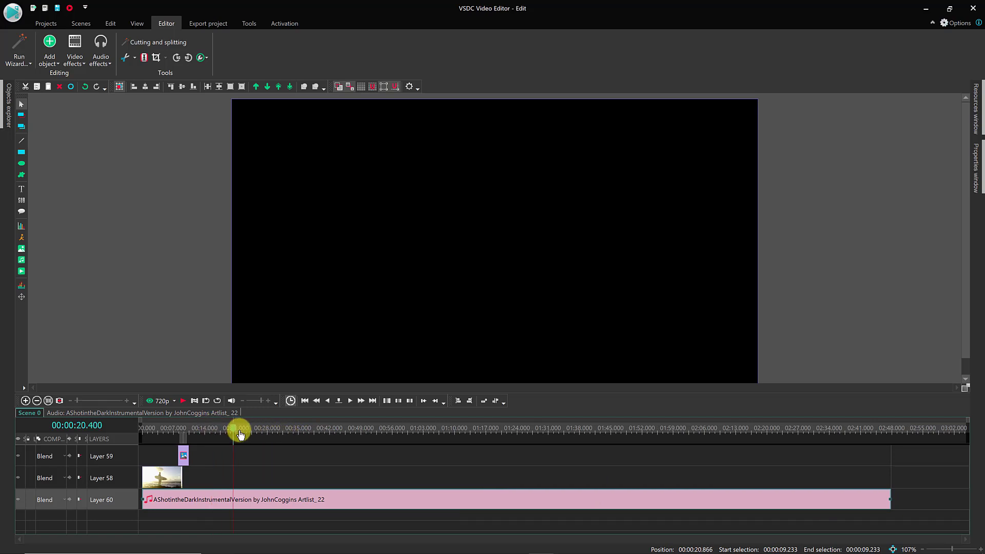
- Split the music track at about 22.9 s and again at about 27.4 s
click(144, 57)
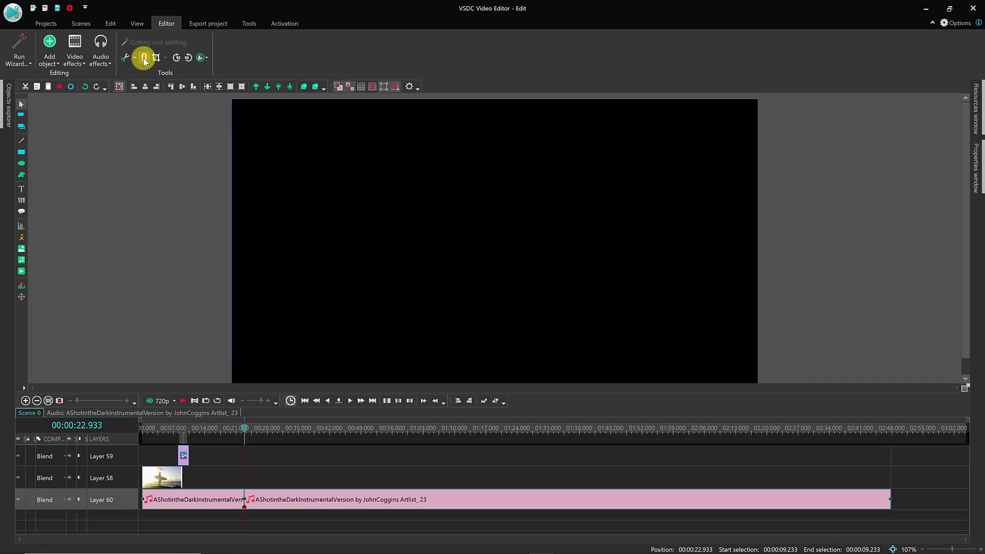
drag(236, 424, 267, 435)
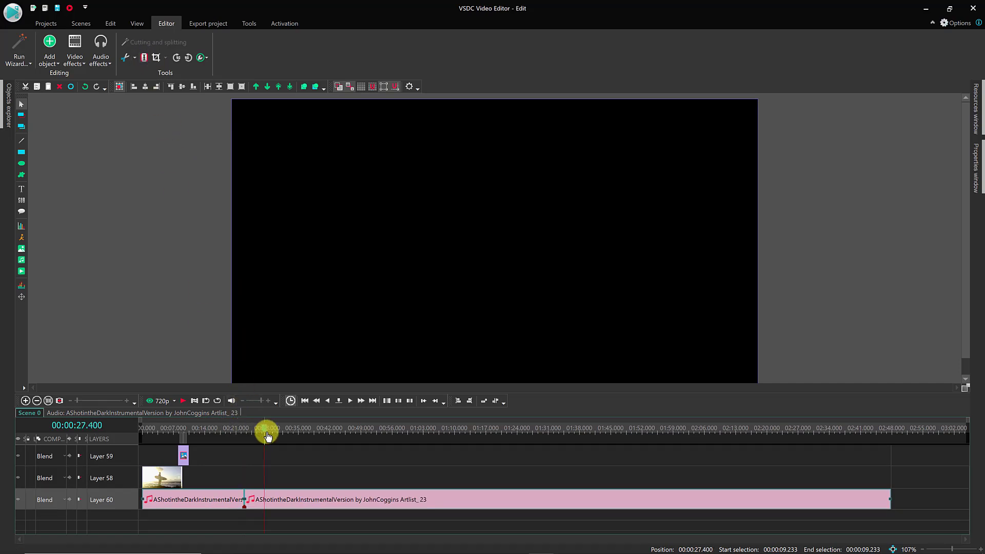
click(144, 58)
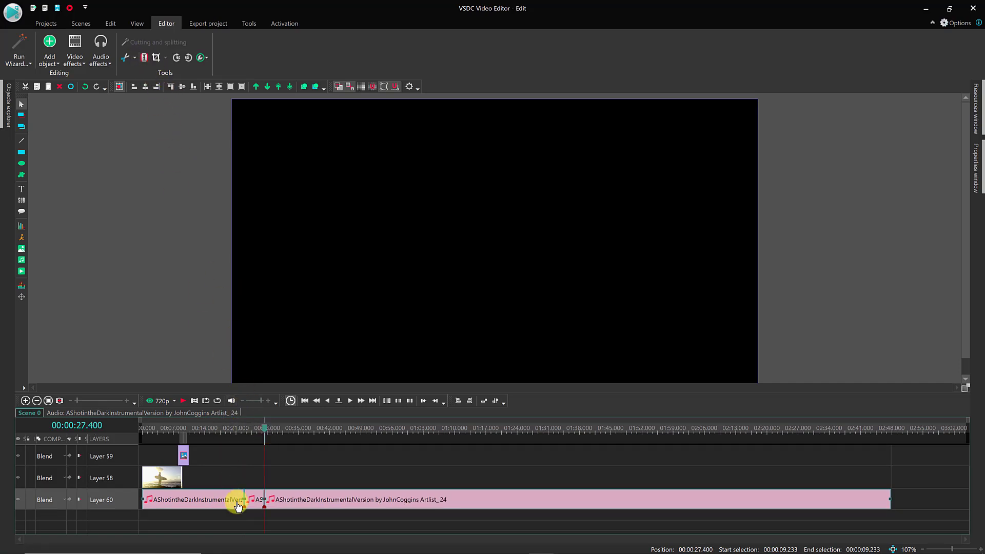
- Try moving the short middle music segment up onto the surfer clip's layer, and undo the move
drag(253, 500, 255, 475)
key(ctrl+z)
click(300, 469)
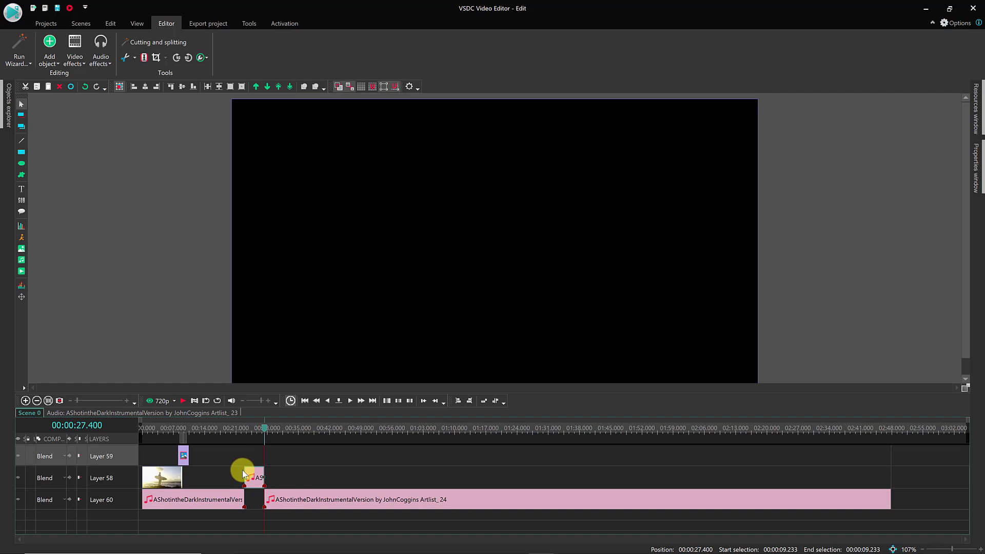
key(ctrl+z)
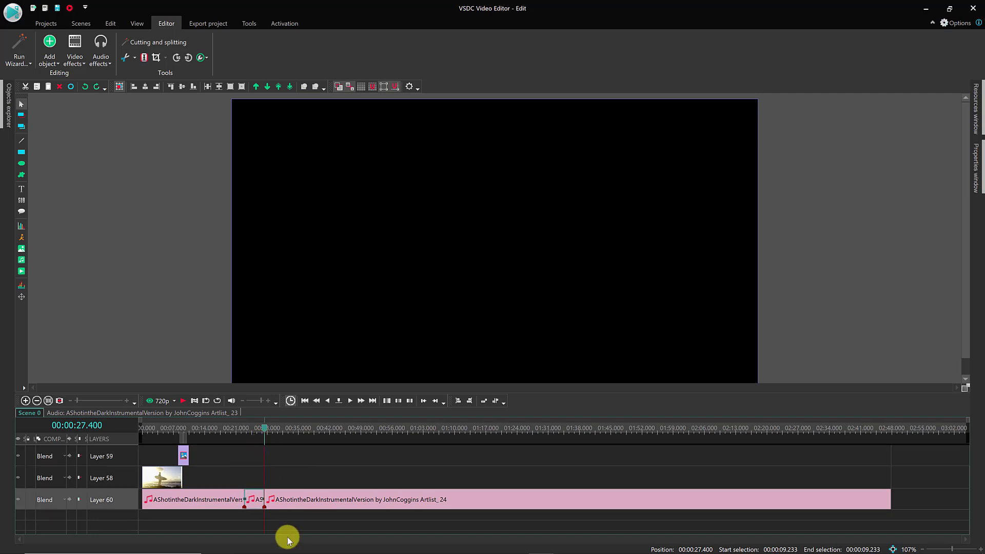
- Open the Cutting and splitting window for the music segment and close it without applying changes
right_click(280, 504)
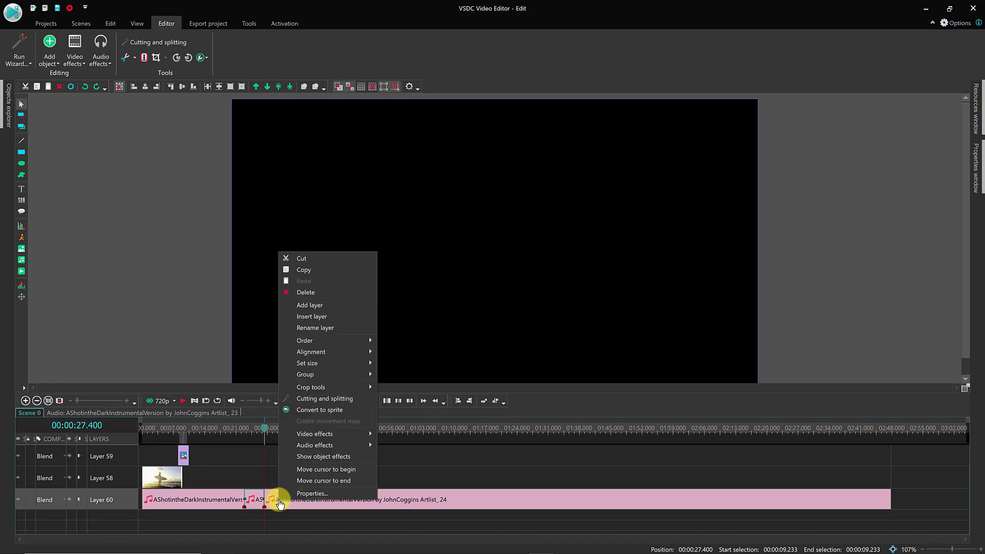
click(322, 400)
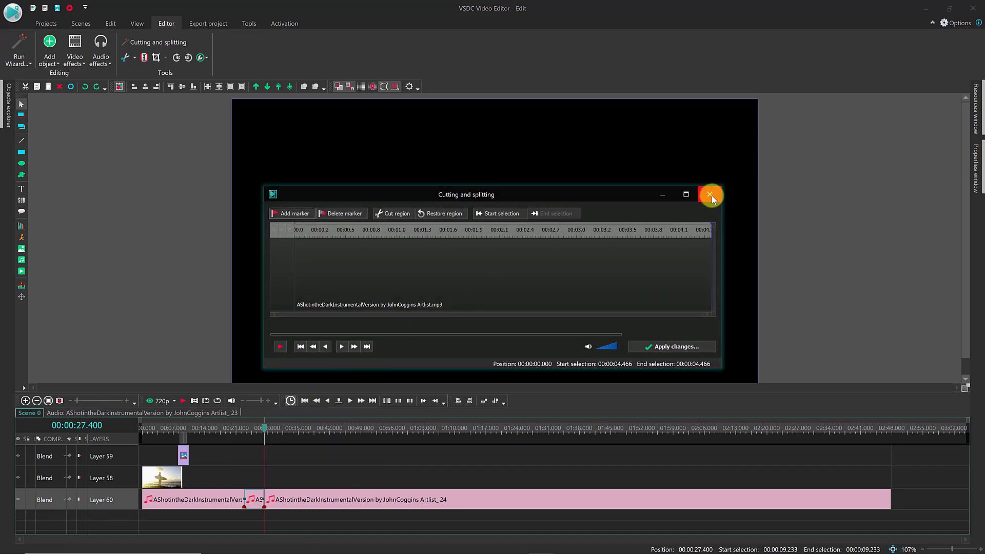
click(711, 195)
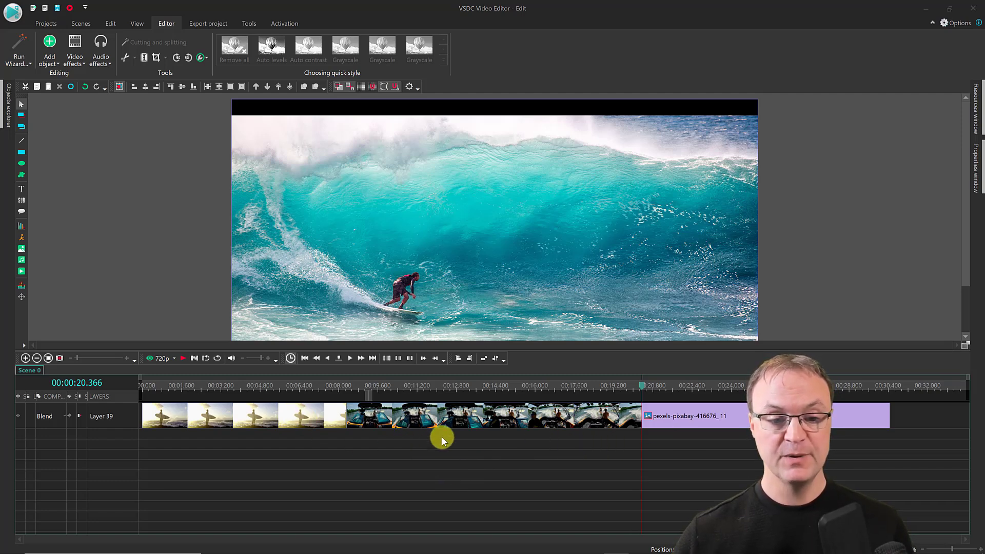
- Move the boat clip to its own taller layer above and shift it earlier to overlap the surfer clip's end
click(397, 416)
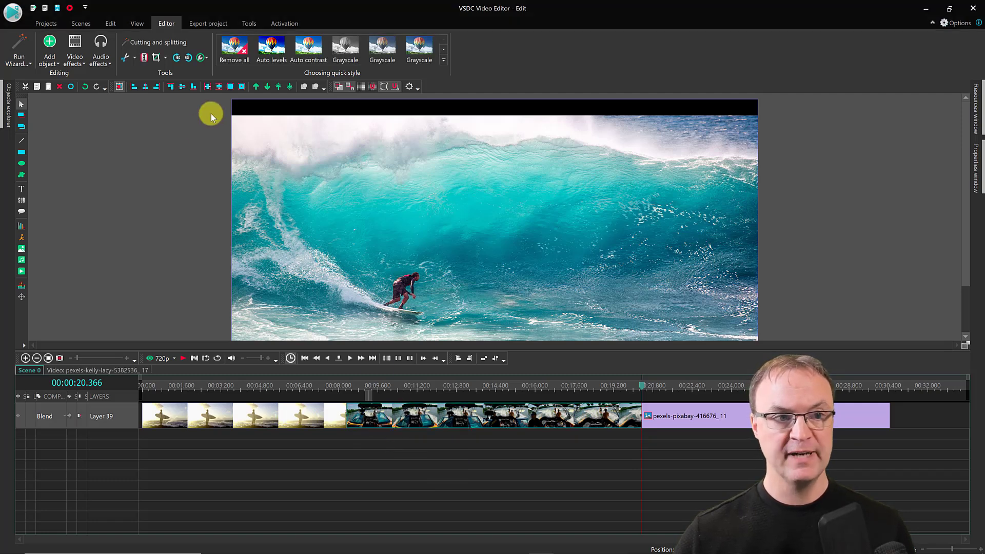
click(255, 87)
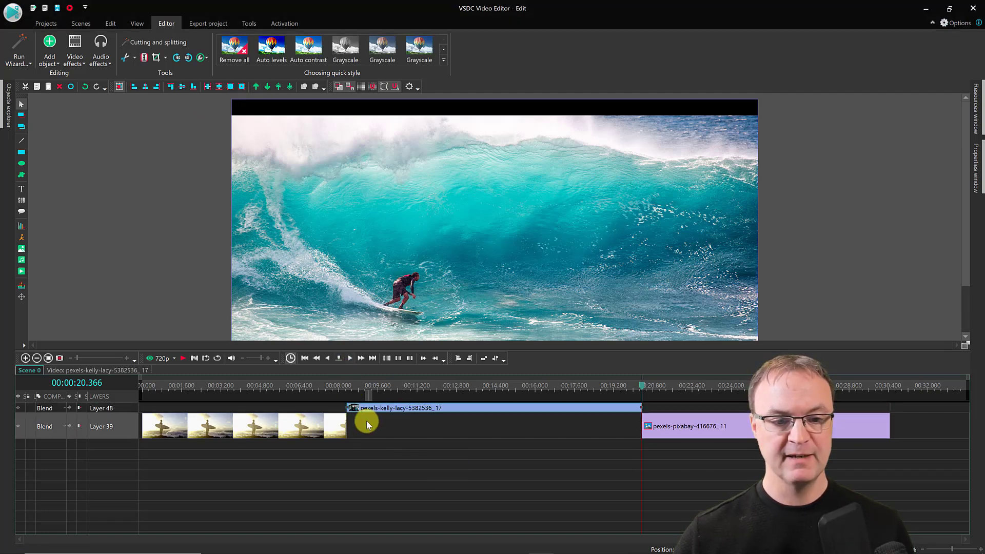
drag(117, 418, 115, 424)
drag(368, 424, 351, 423)
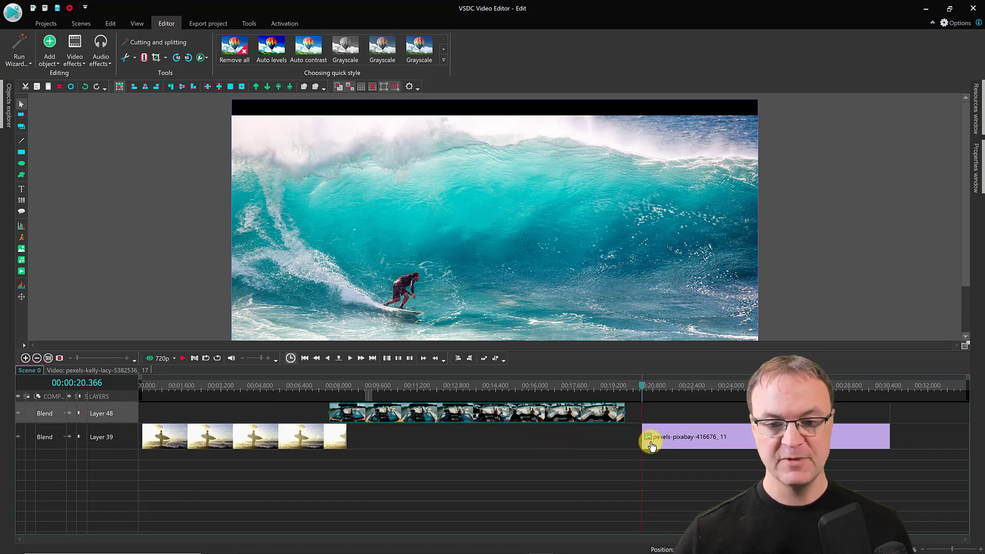
- Shift the wave image to start at about 19.2 s and nudge the boat clip so it overlaps both neighbours
drag(684, 437, 653, 448)
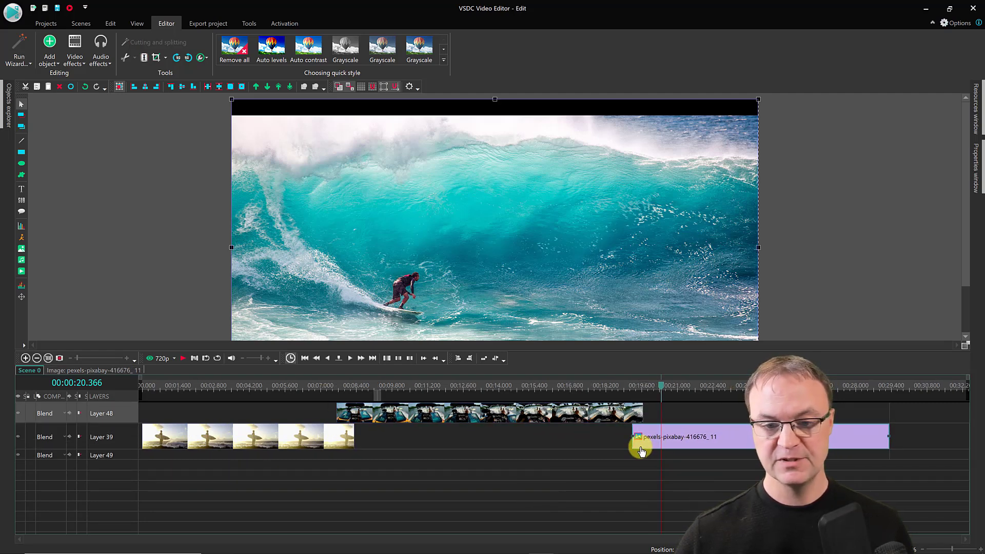
drag(395, 419, 390, 418)
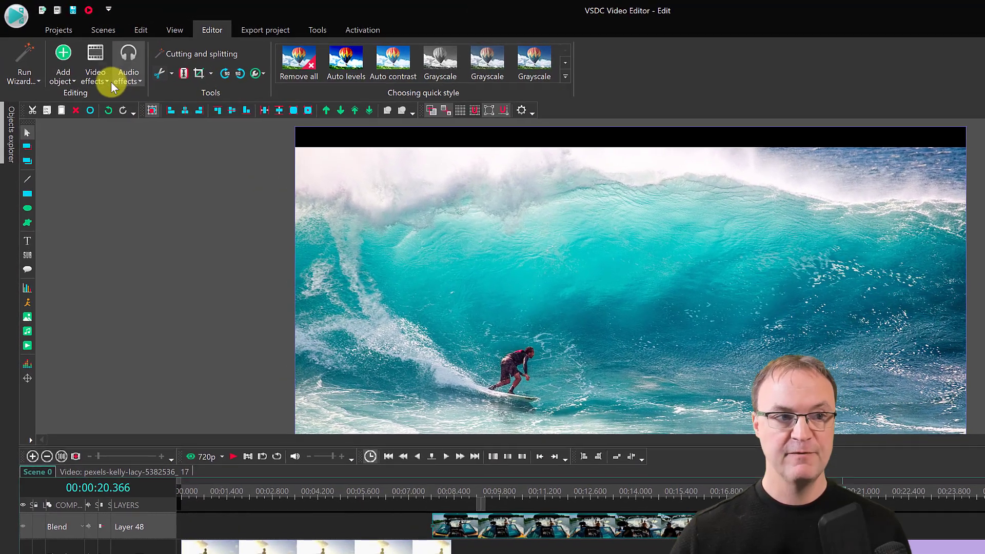
- Add a Chess transition to the end of the boat clip, keeping the To scene end position settings
click(102, 82)
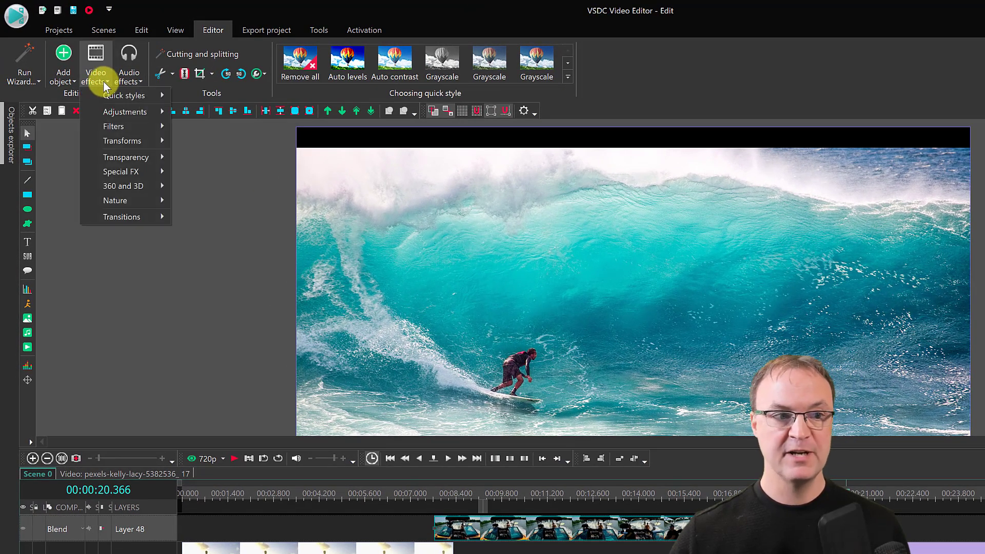
mouse_move(150, 218)
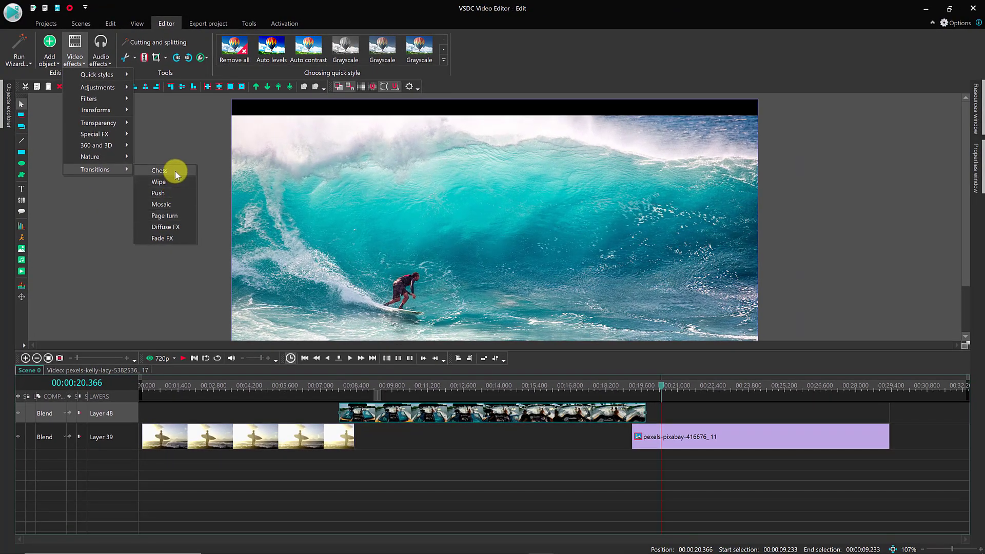
click(174, 171)
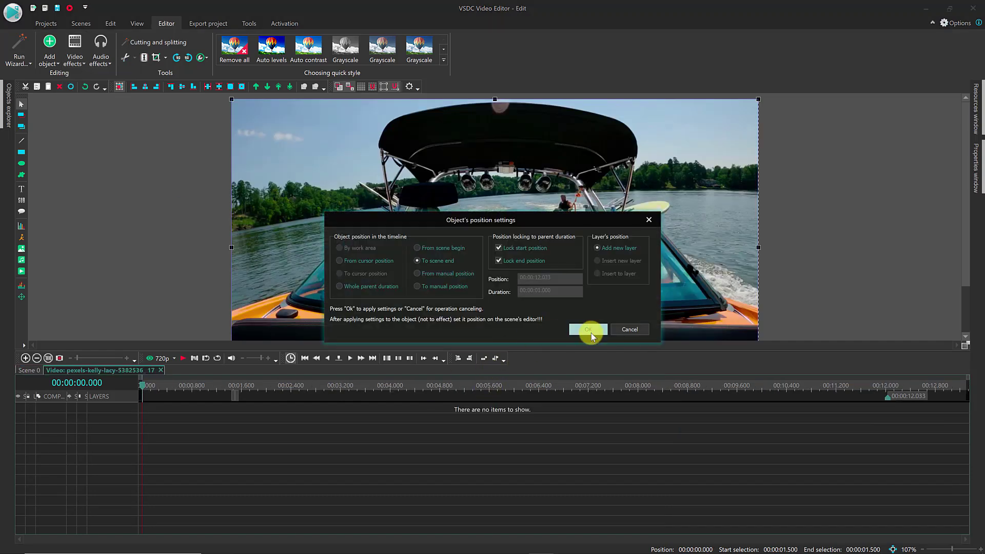
click(590, 332)
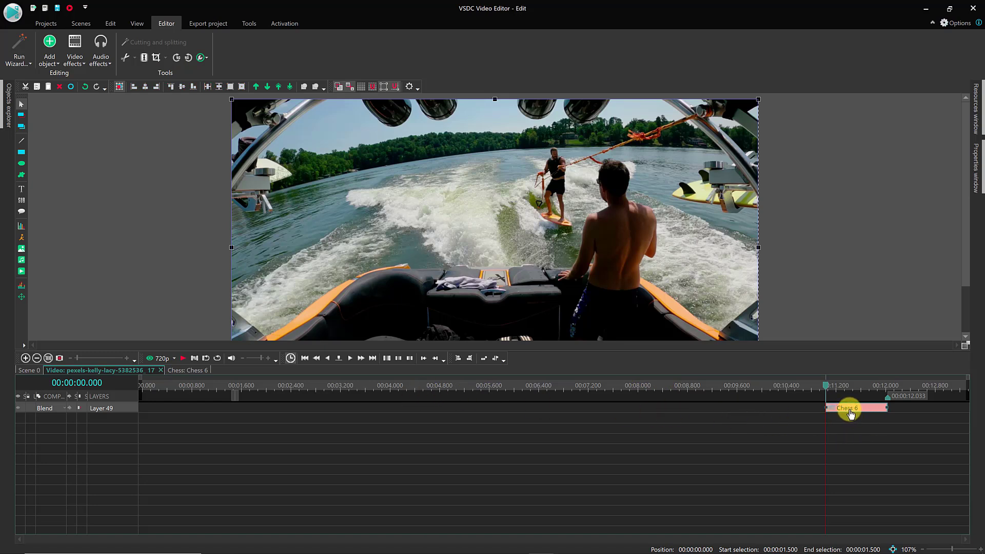
mouse_move(853, 406)
mouse_down()
mouse_move(143, 398)
mouse_move(855, 409)
mouse_move(843, 422)
mouse_up()
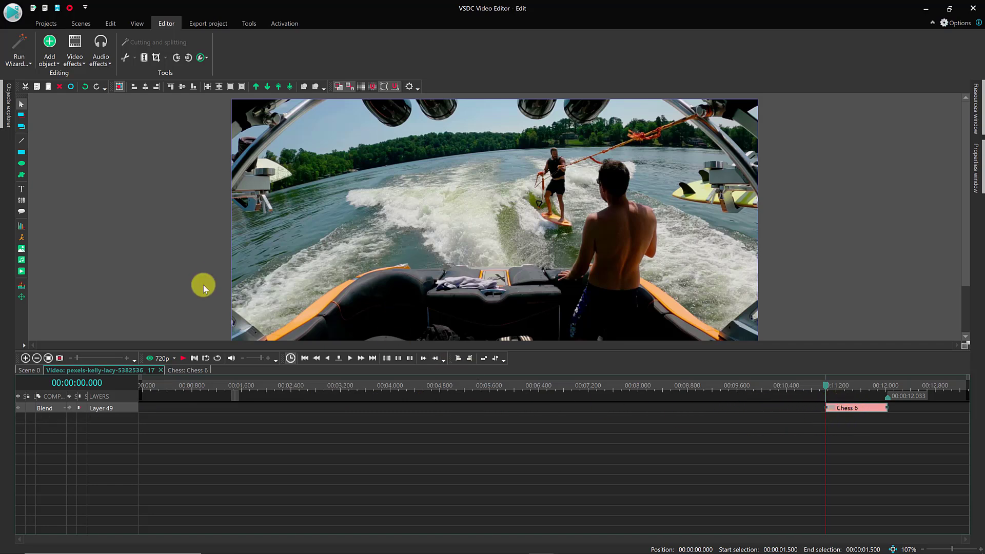
- Return to the main scene and preview the Chess transition into the wave image from about 18.8 s
click(161, 370)
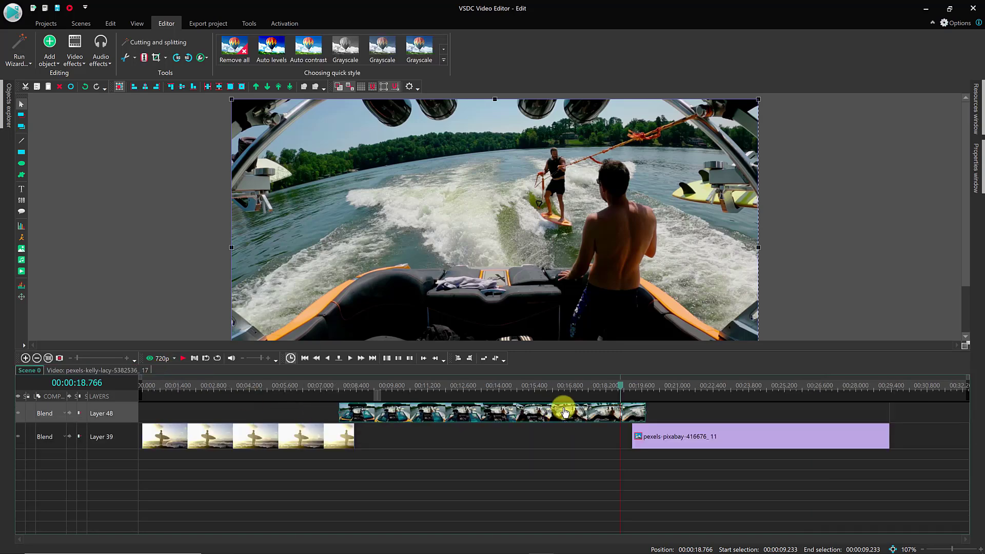
click(155, 360)
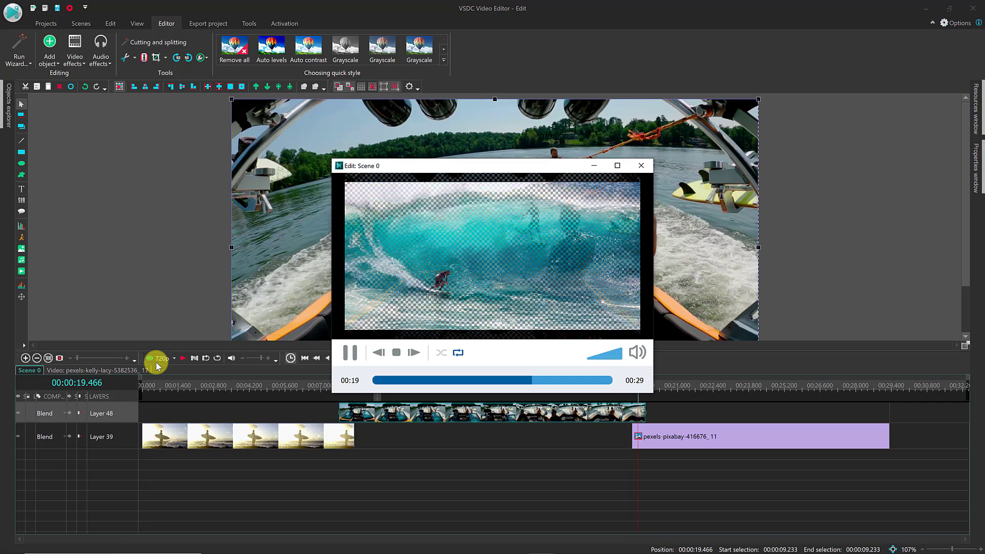
click(642, 165)
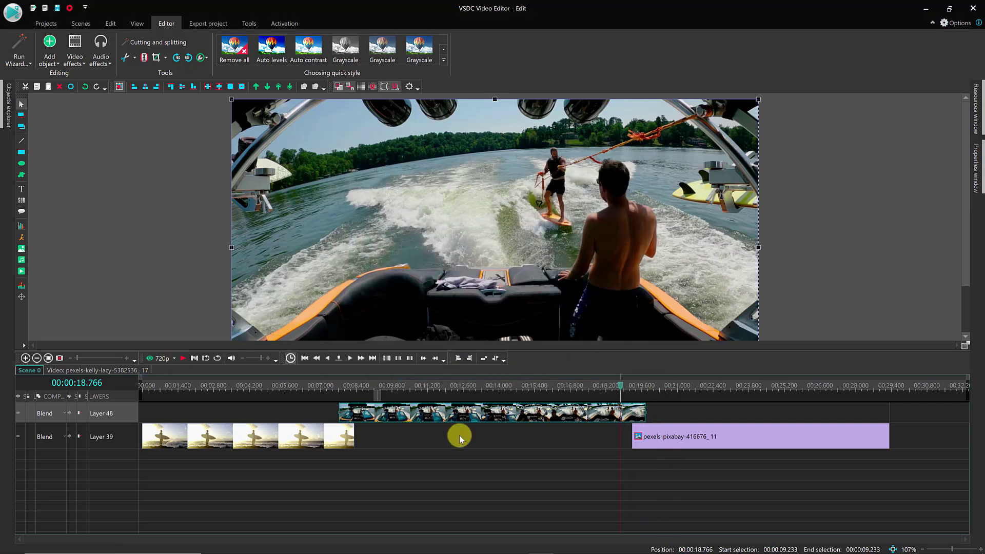
- Add a Mosaic transition inside the boat clip with the default position settings and move it to the clip's start
double_click(387, 414)
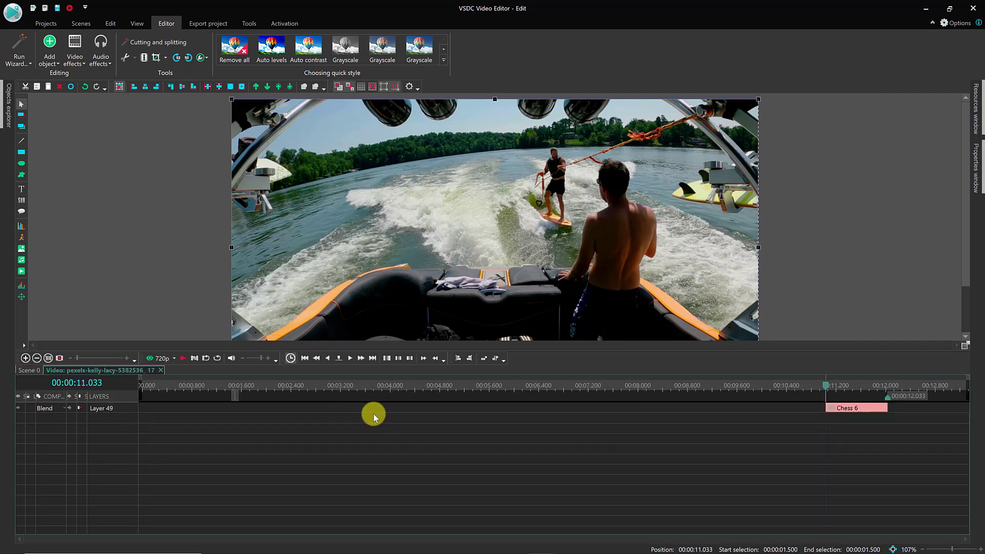
click(155, 389)
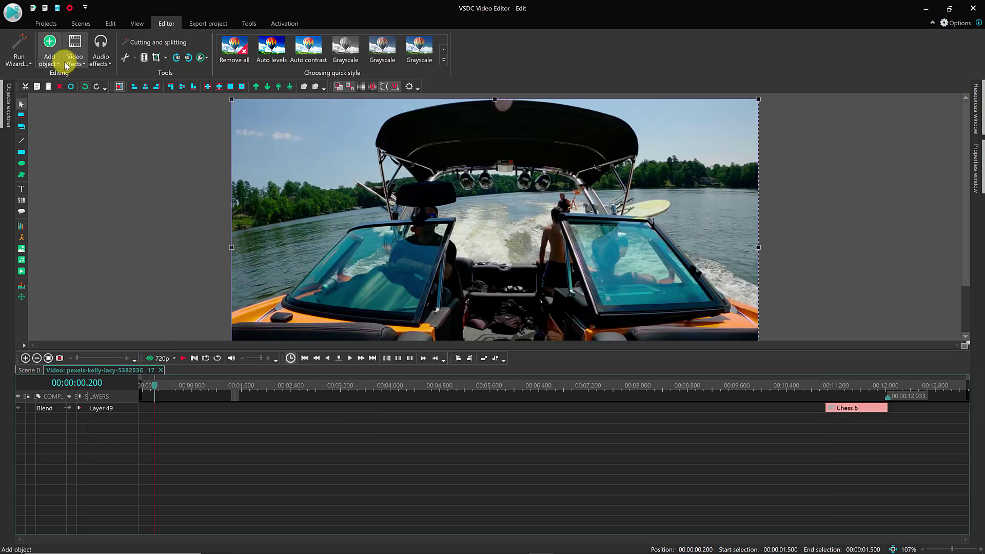
click(50, 47)
click(68, 53)
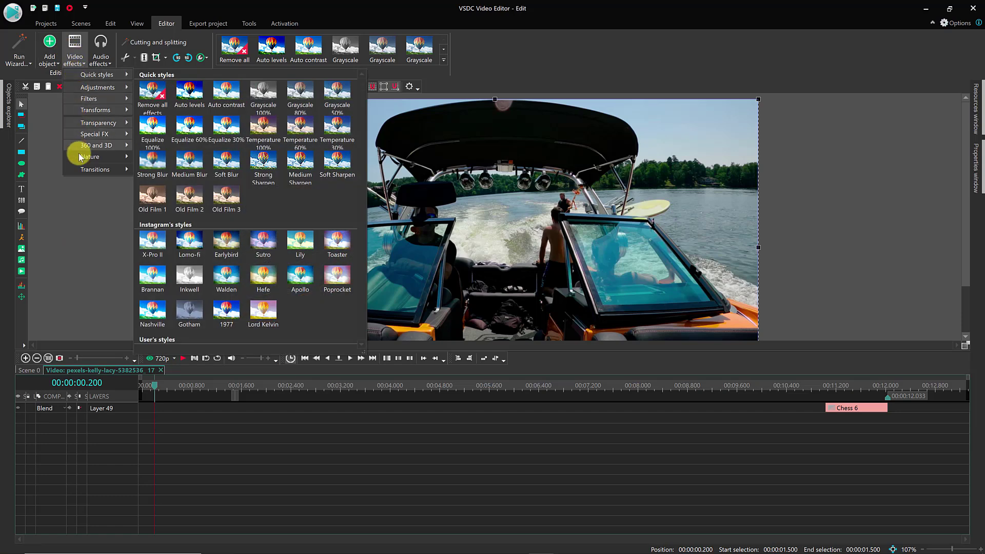
mouse_move(88, 168)
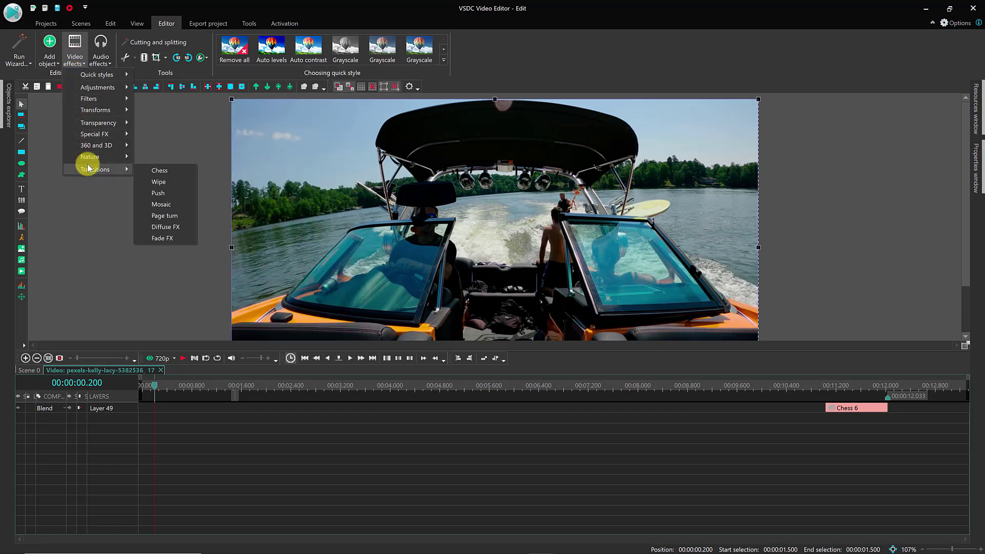
click(161, 205)
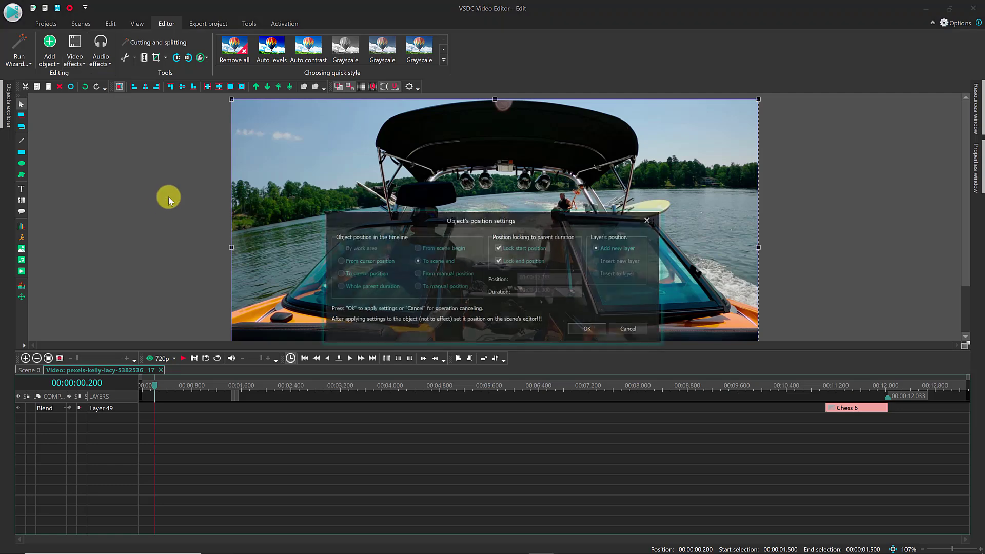
click(585, 327)
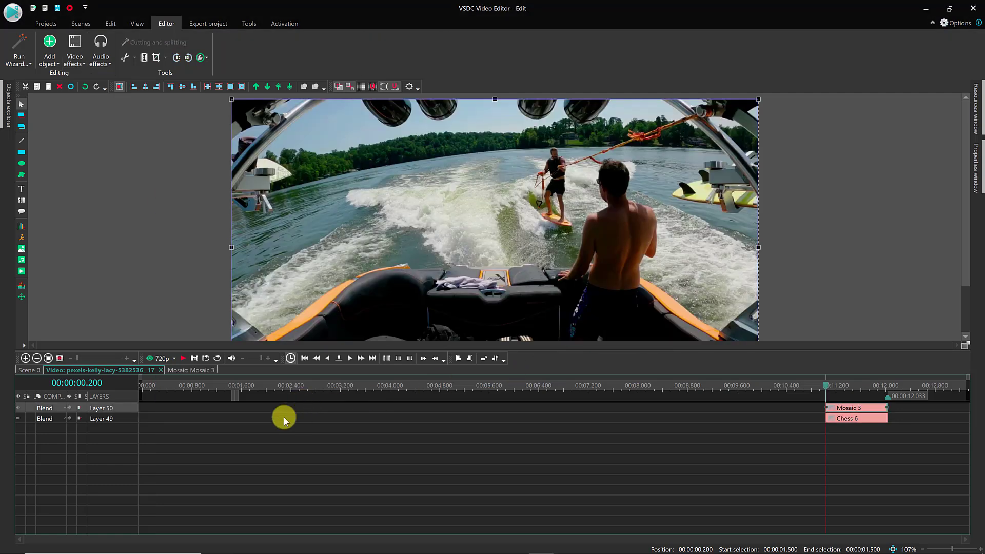
drag(851, 411, 160, 400)
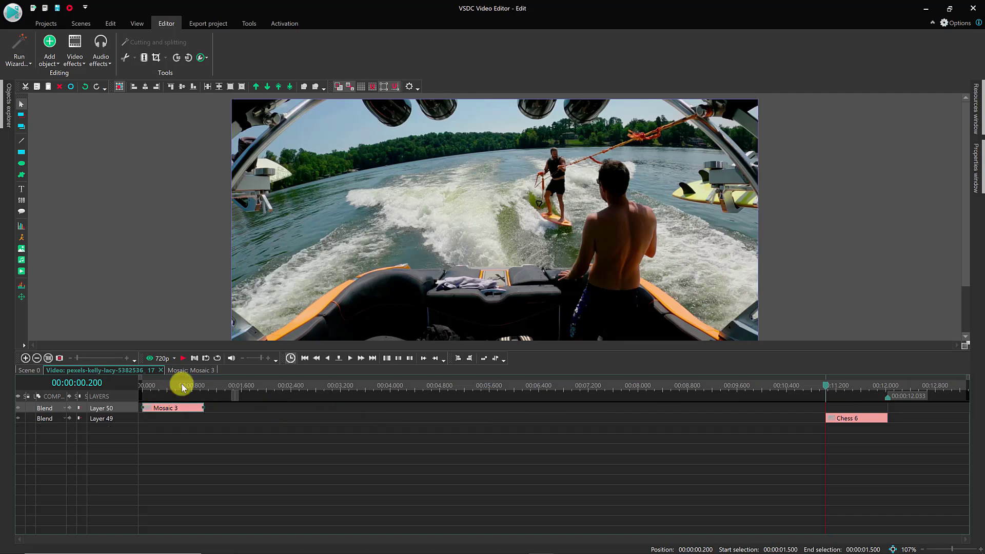
- Return to the main scene and preview both boat clip transitions starting from about 7.5 s
click(32, 371)
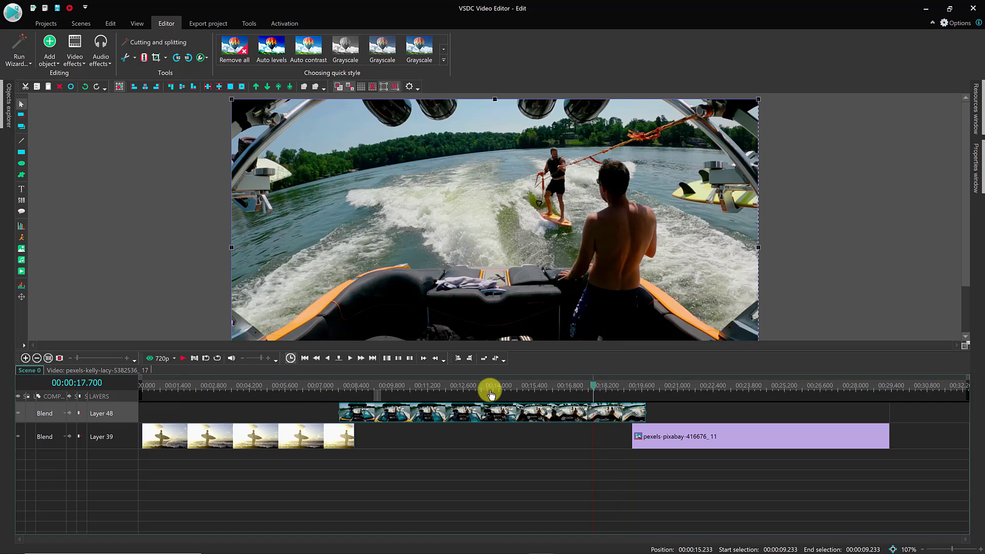
click(331, 405)
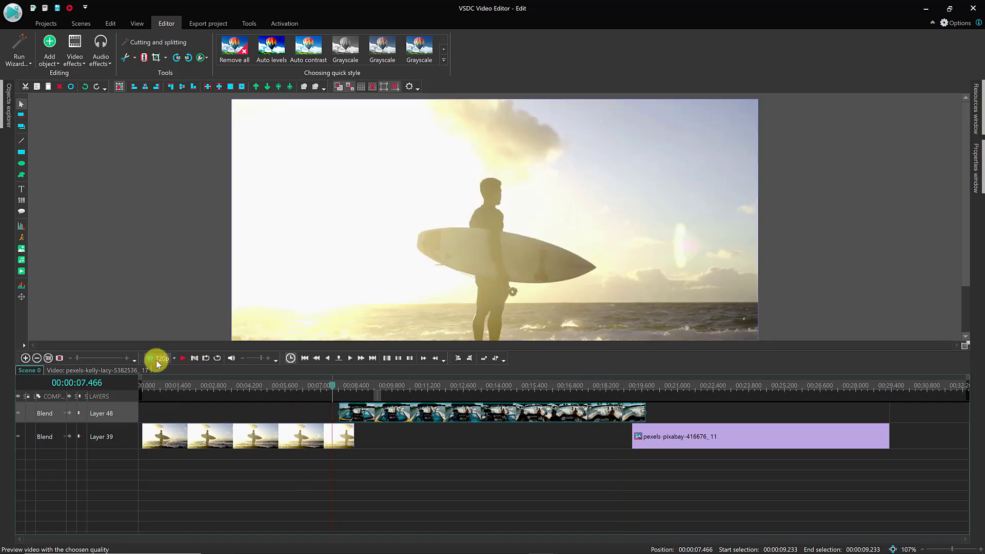
click(153, 361)
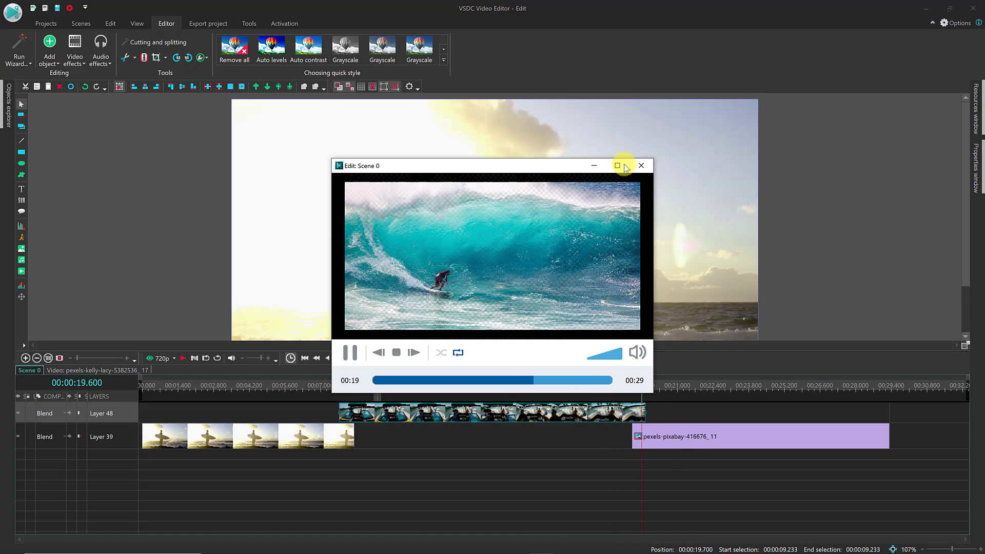
click(642, 165)
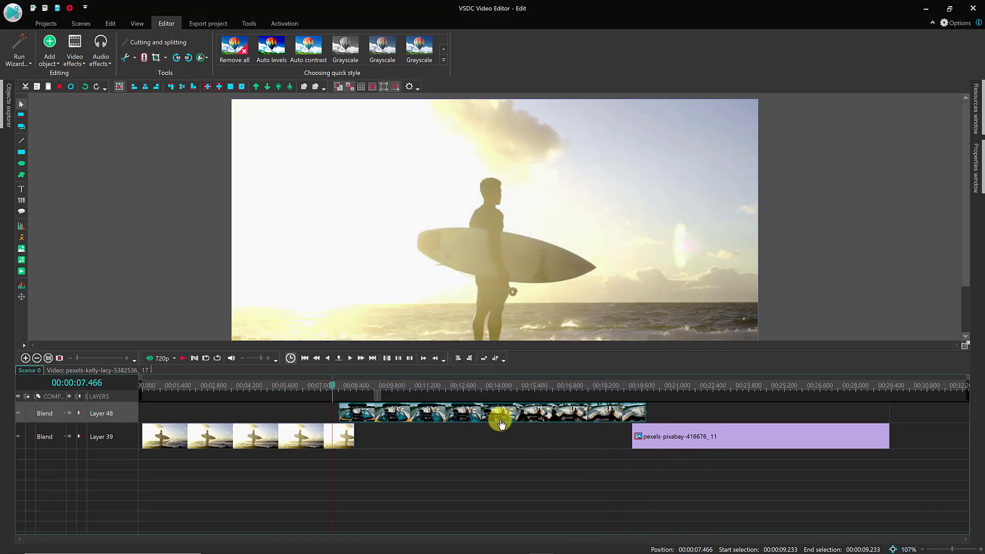
- Reopen the boat clip's effects and lengthen the Mosaic transition to about 1.8 s
double_click(402, 416)
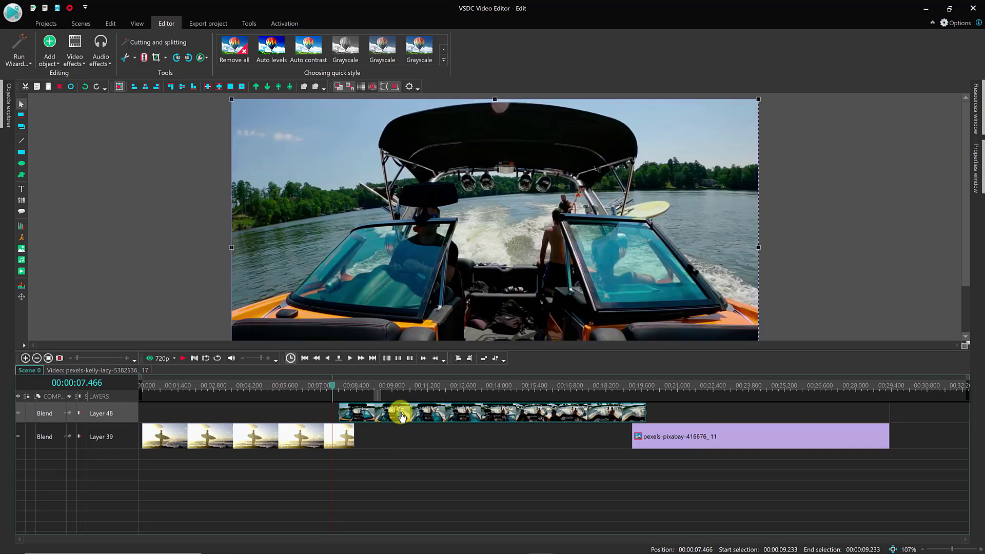
click(186, 414)
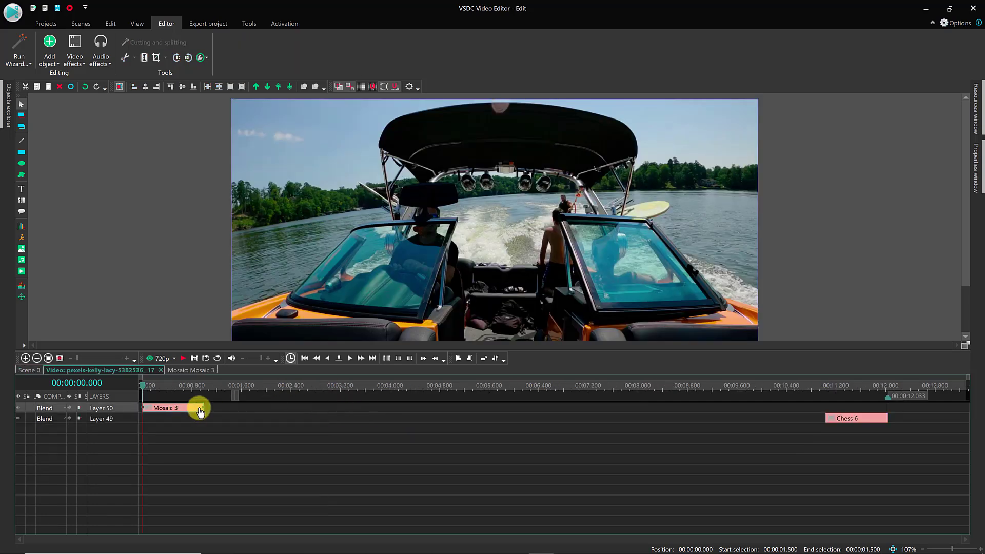
drag(203, 408, 254, 409)
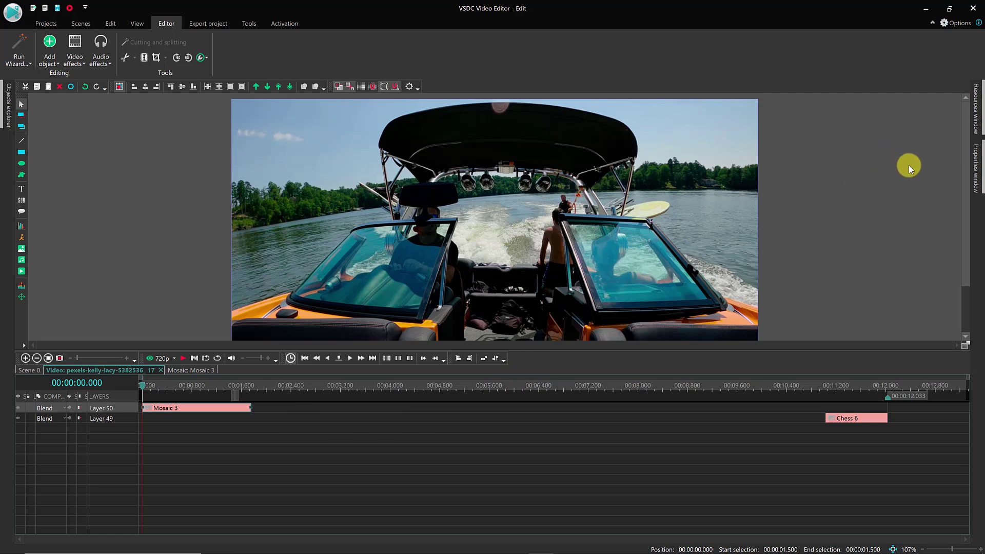
- Change the Mosaic transition's type to Clockwise
click(975, 171)
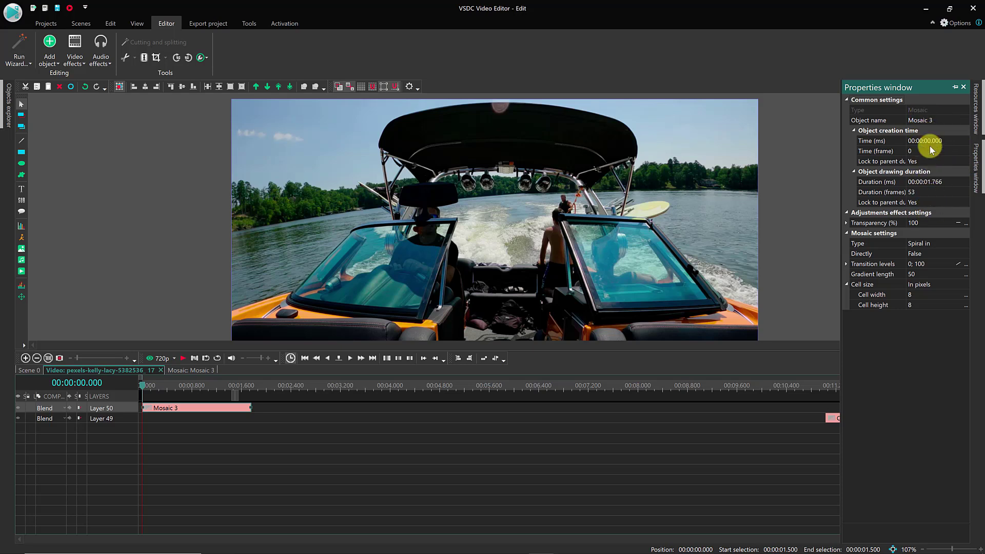
click(931, 244)
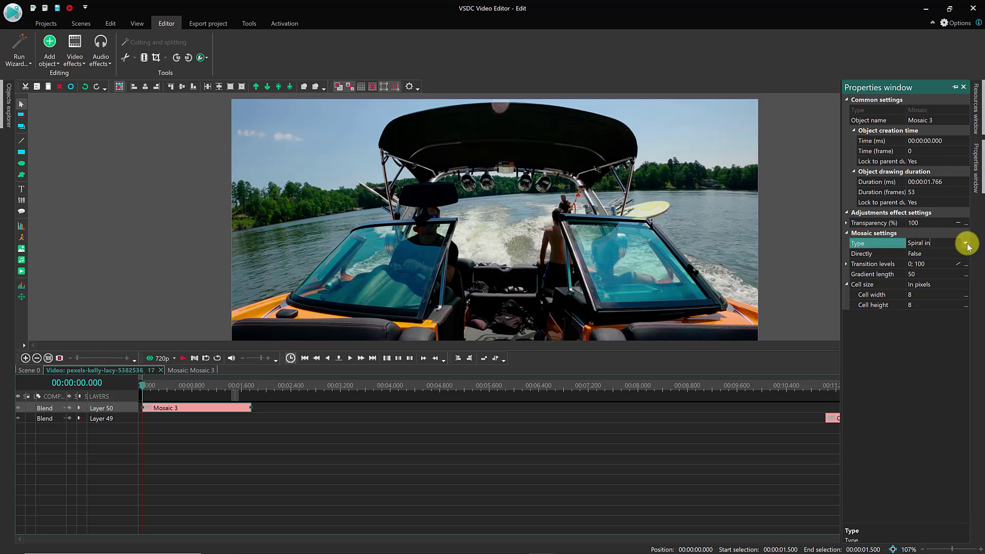
click(966, 245)
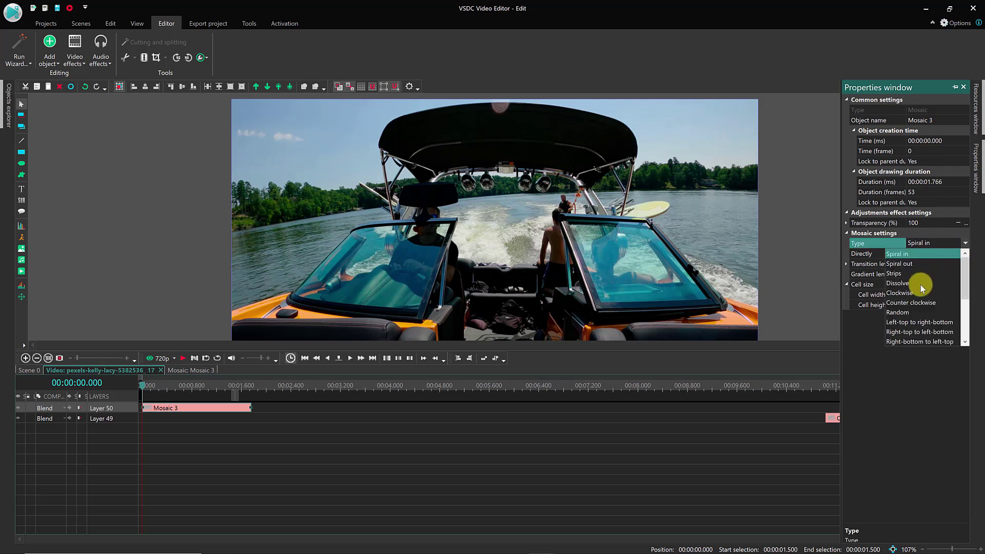
click(916, 292)
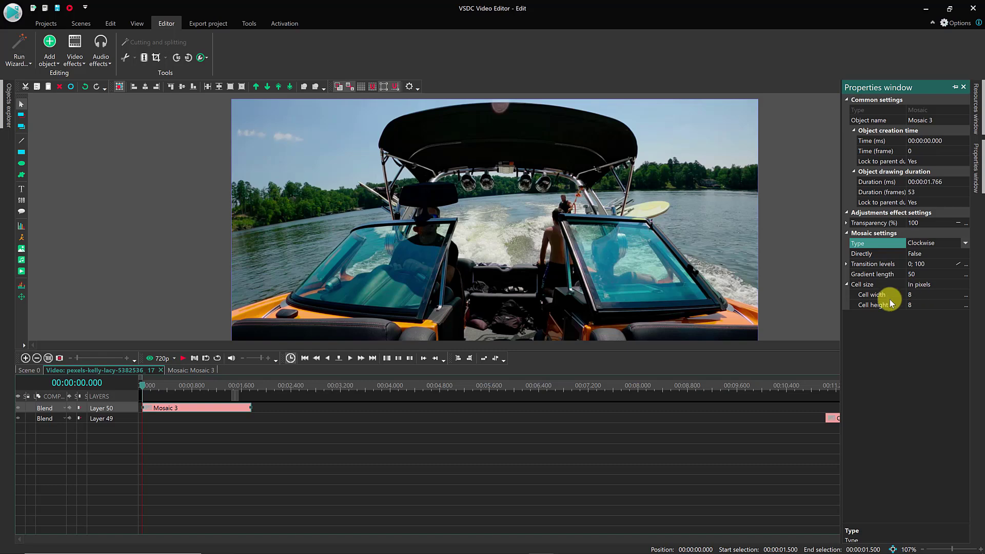
click(354, 462)
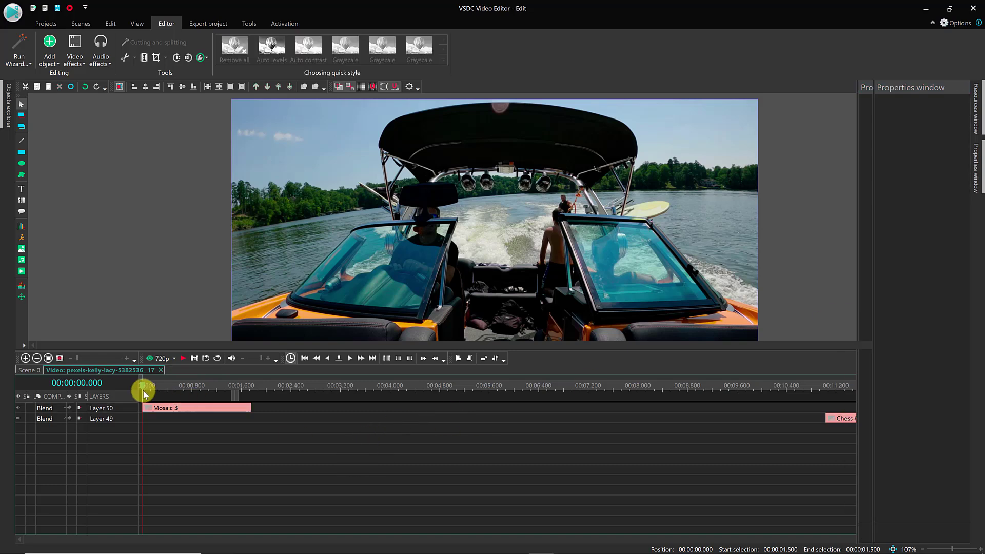
- Return to the main scene and preview the Mosaic transition into the boat clip from about 6.7 s
click(29, 370)
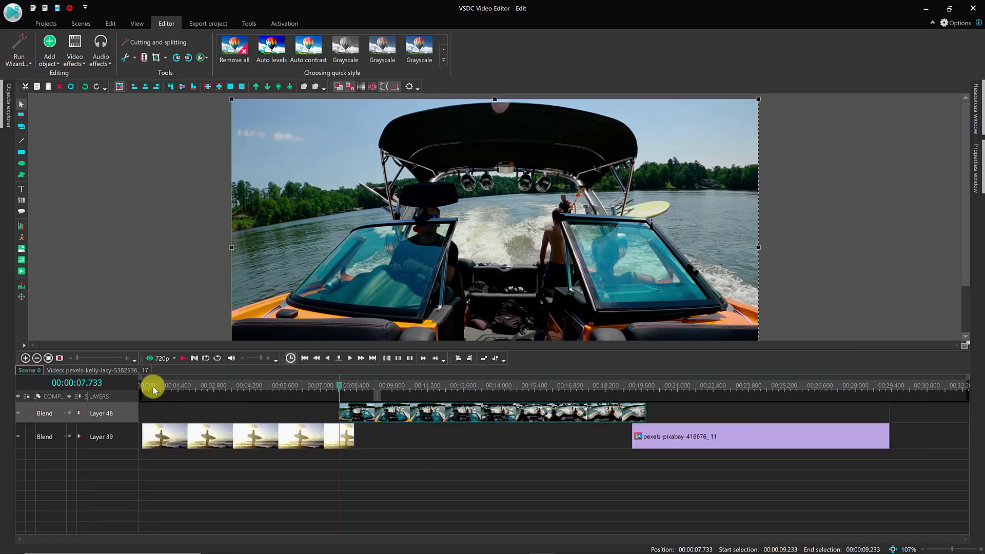
drag(339, 386, 313, 386)
click(155, 359)
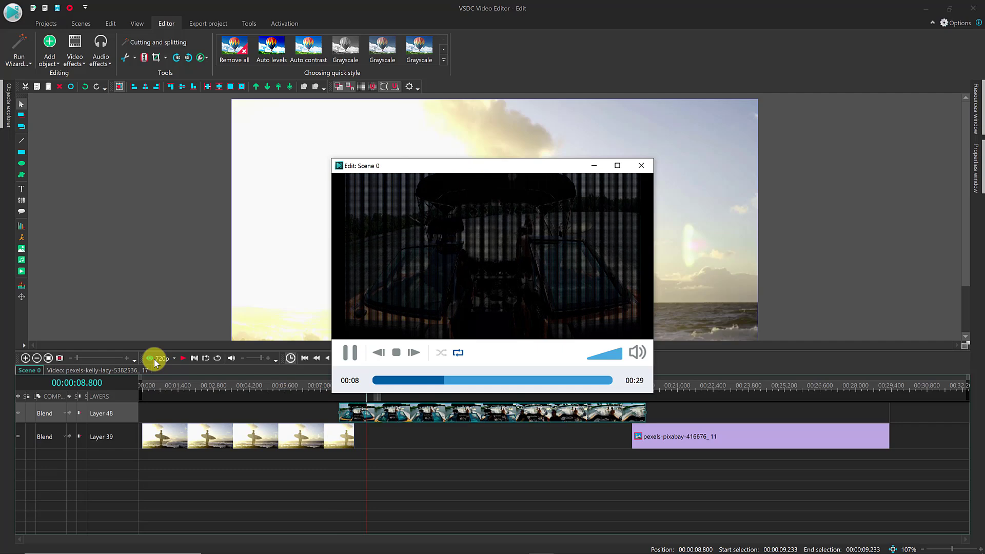
click(641, 165)
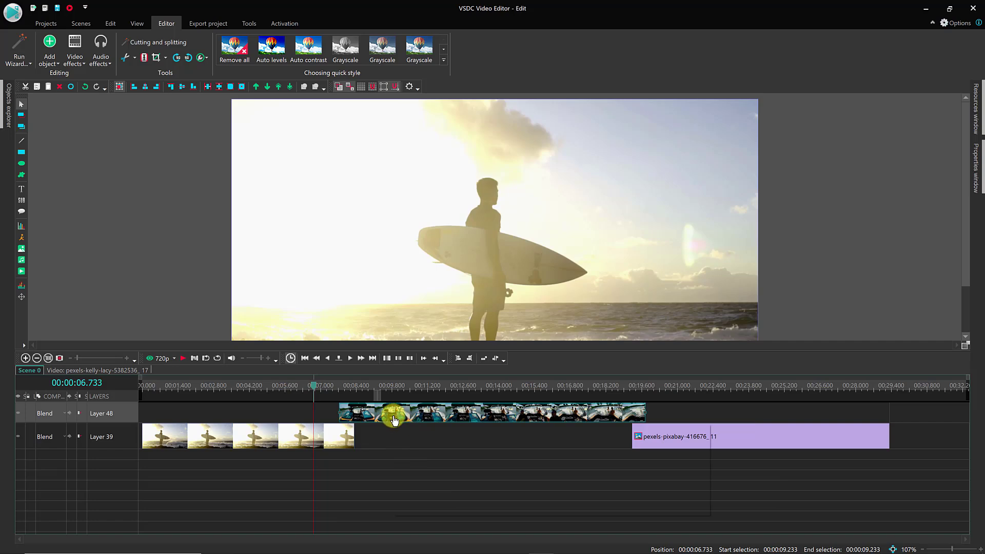
mouse_move(383, 418)
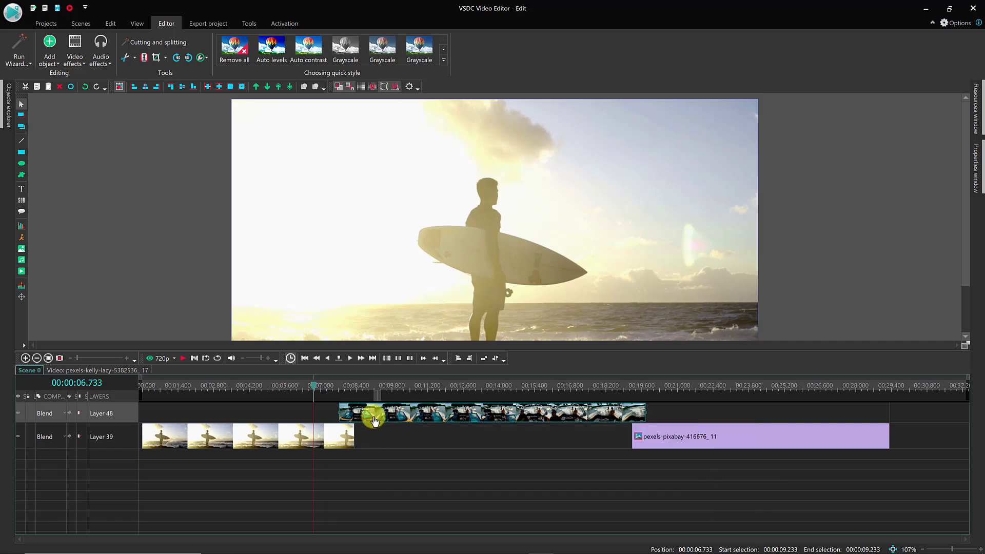
double_click(374, 424)
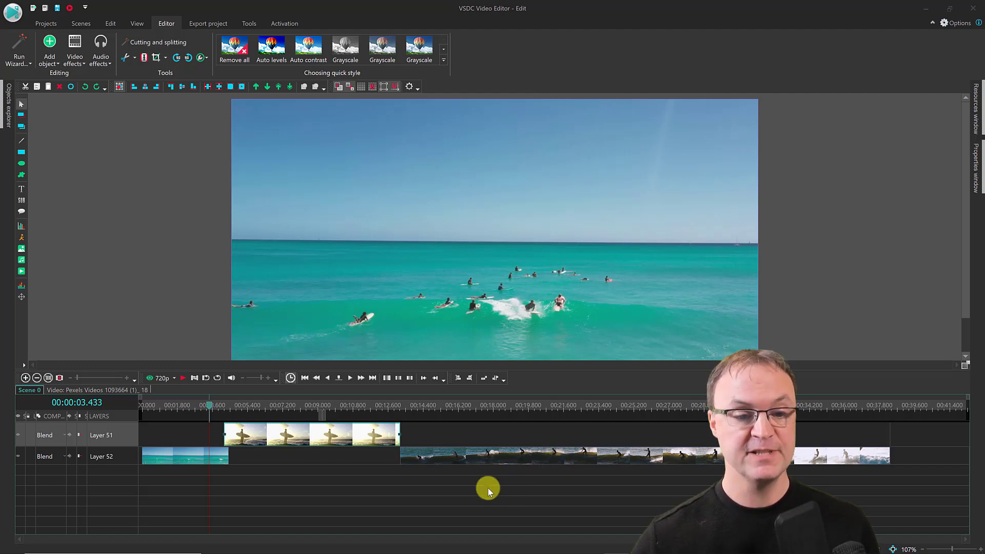
- At 6.5 s, crop the sunset surfboard clip to a region of about 911x565 around the surfer and preview the cropped clip
click(283, 409)
drag(284, 408, 269, 405)
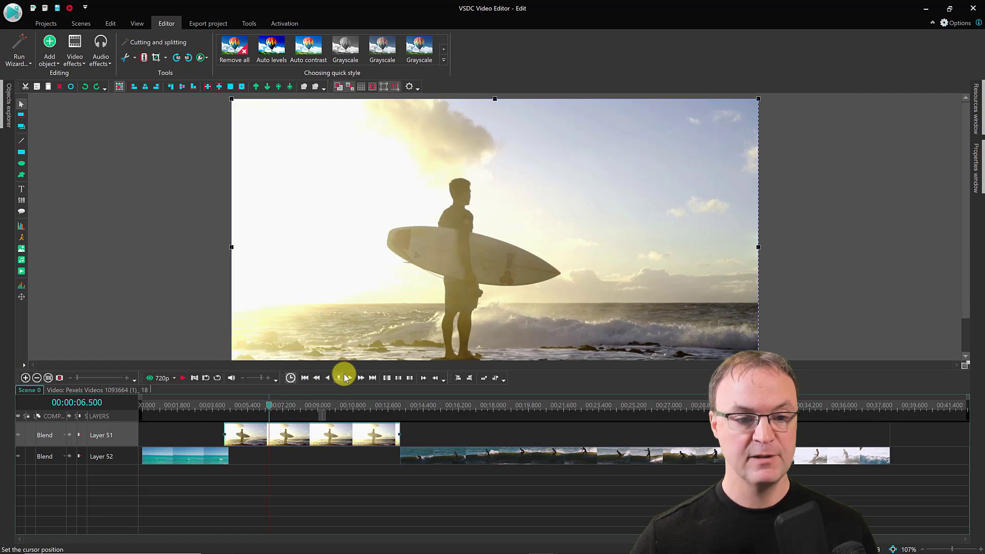
drag(346, 374, 345, 399)
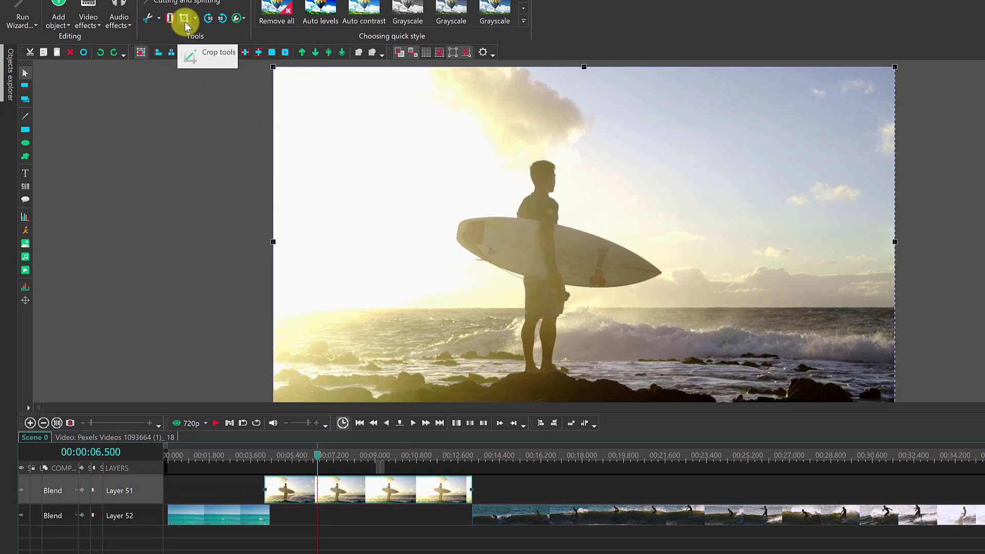
right_click(322, 497)
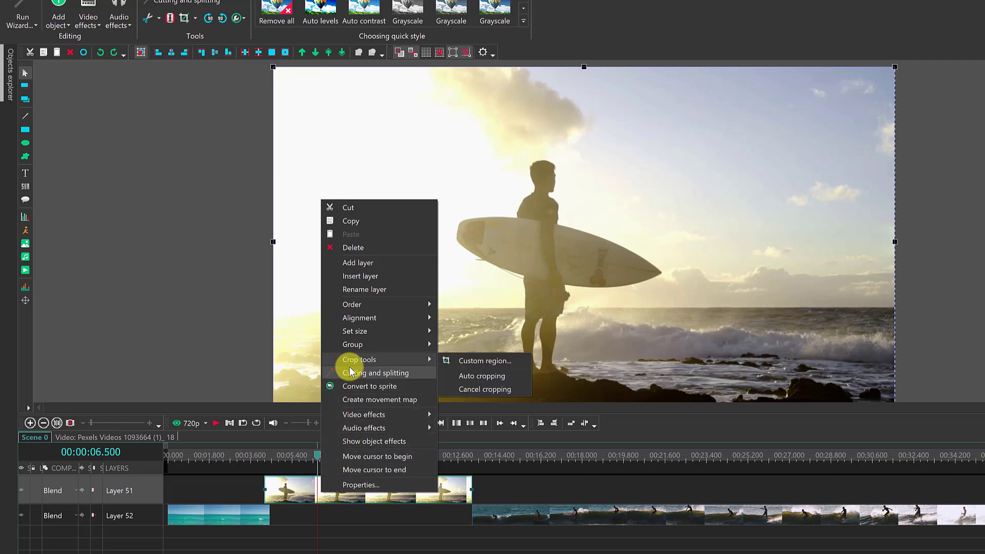
mouse_move(357, 365)
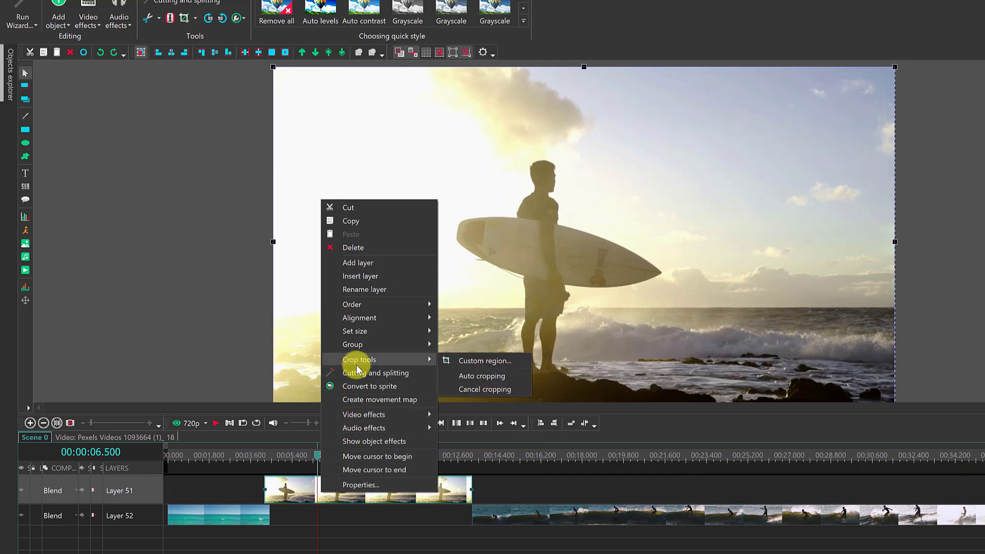
click(182, 22)
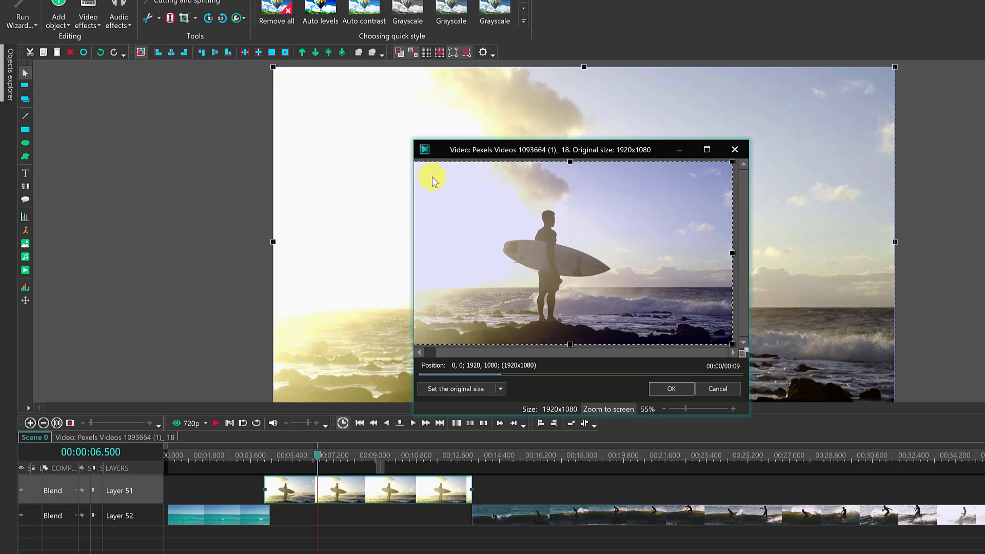
drag(730, 343, 583, 258)
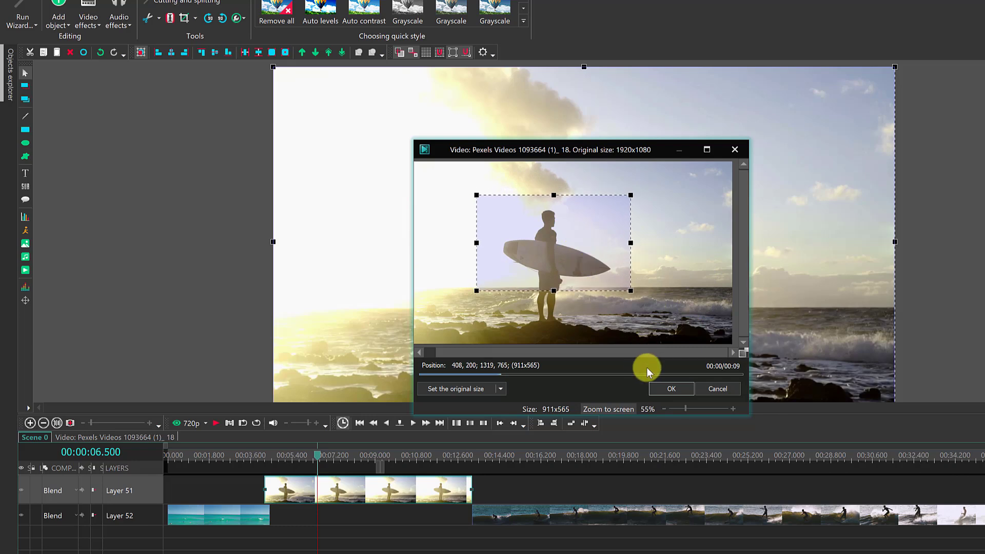
click(667, 389)
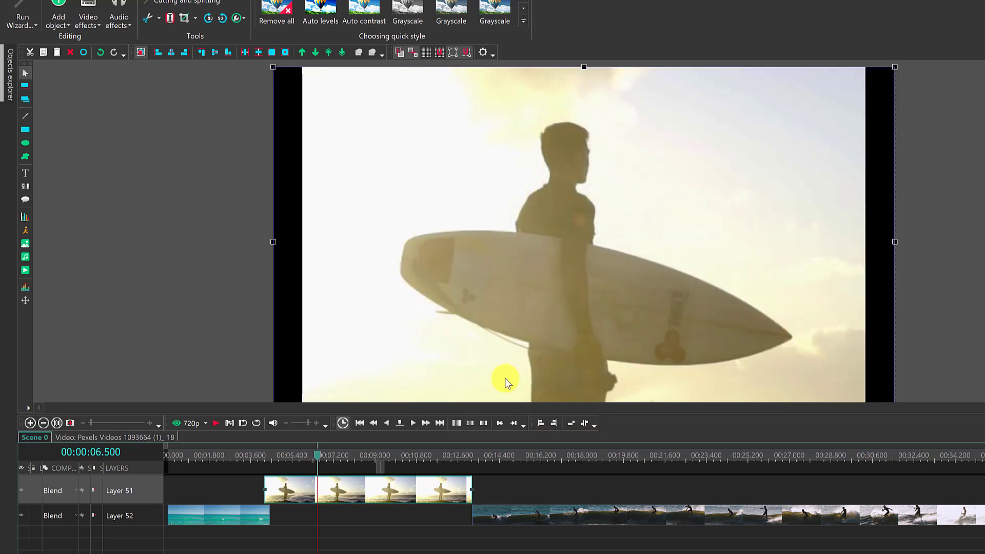
click(215, 424)
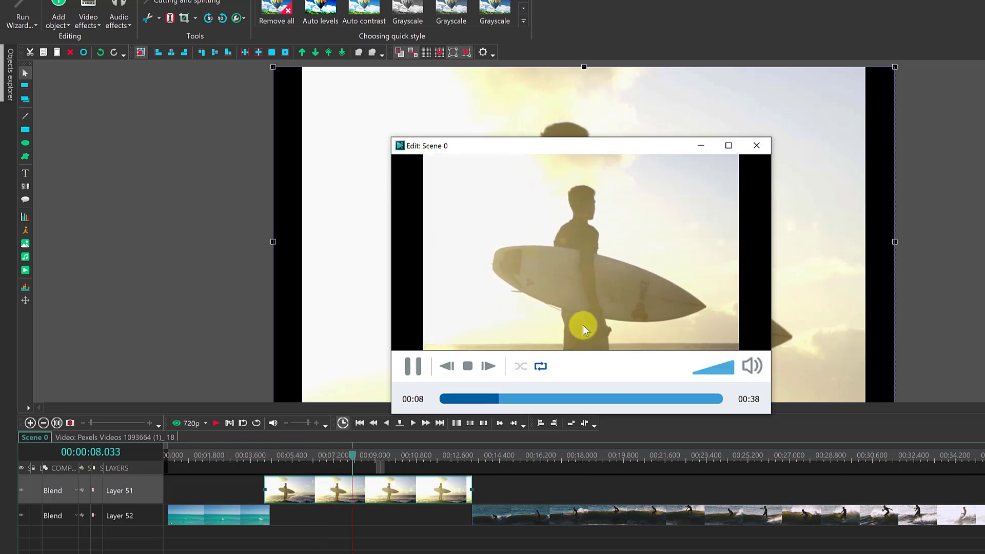
click(756, 146)
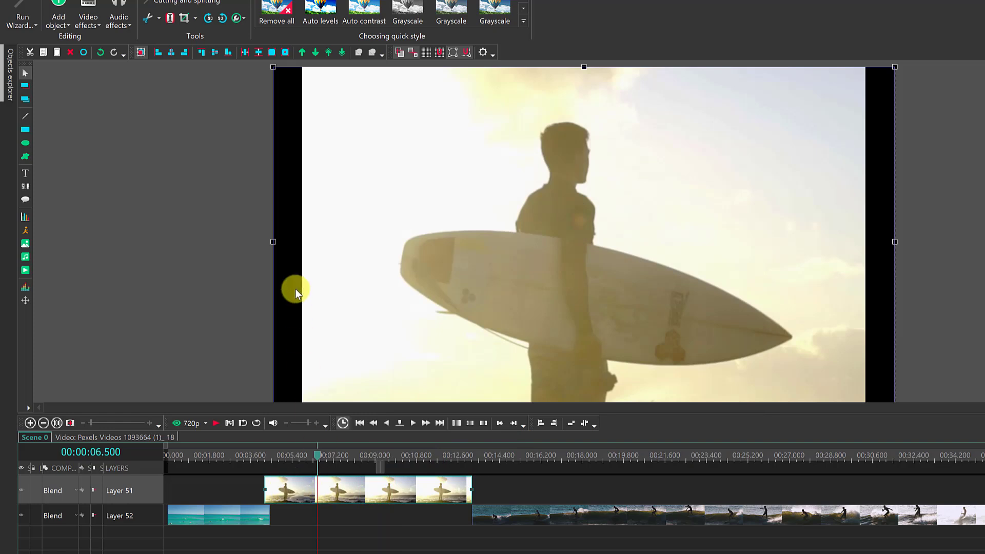
- Rotate the cropped surfboard clip 90° counterclockwise, and move the wave surfing clip beneath it, directly after the ocean clip
click(222, 20)
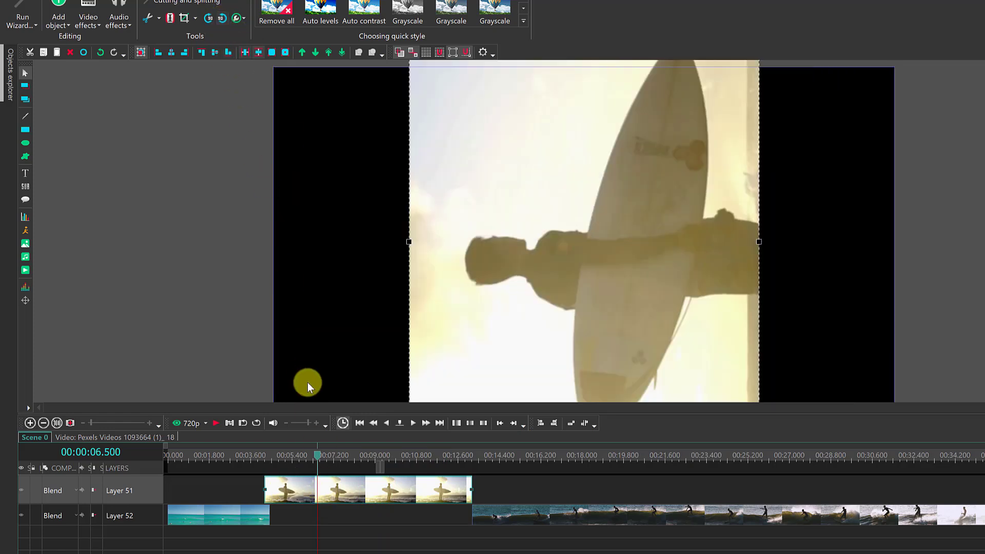
click(517, 519)
drag(517, 519, 351, 516)
click(358, 489)
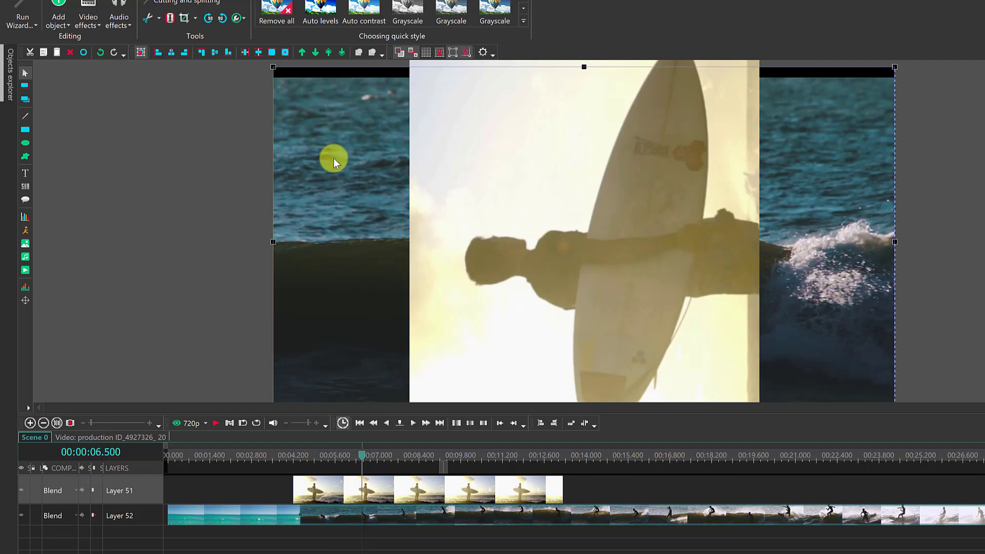
- Select the sunset surfboard clip and rotate it 90° clockwise to stand upright
click(209, 21)
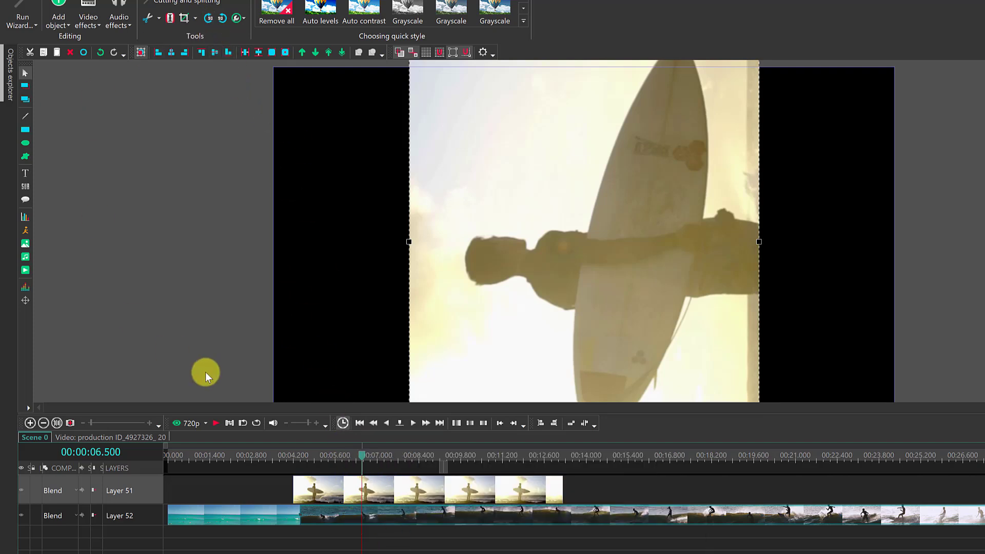
click(365, 490)
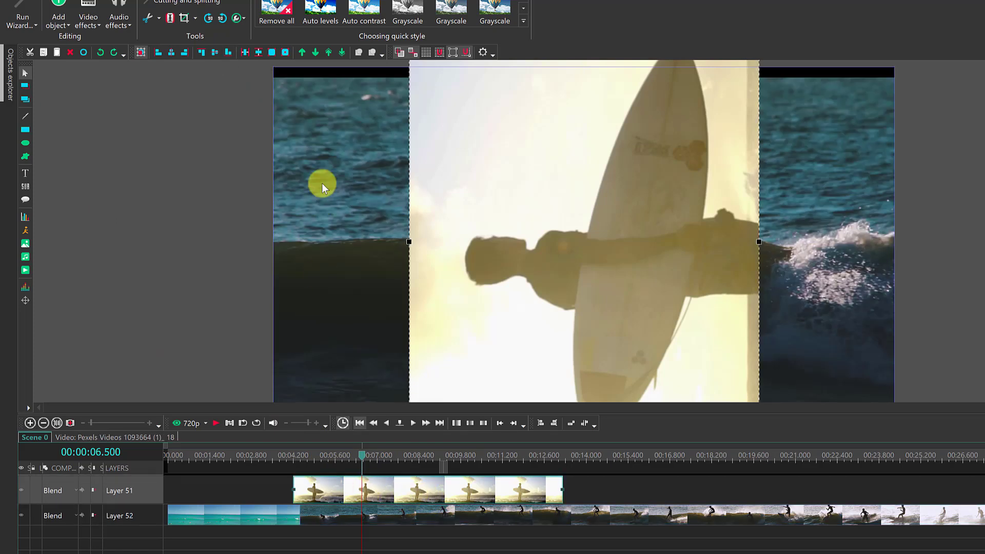
click(208, 19)
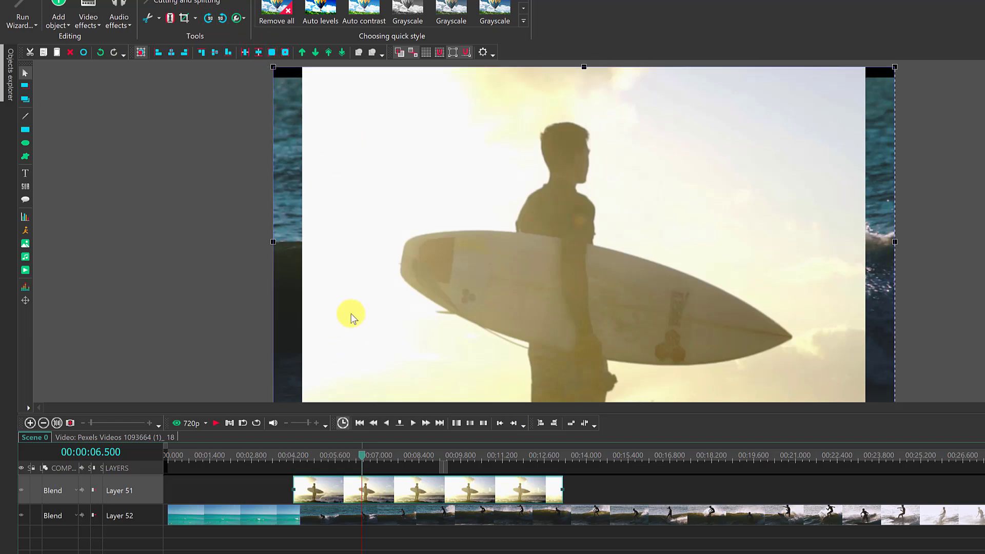
- Shrink the surfboard clip to a picture-in-picture in the upper-left of the frame over the wave clip and preview it
drag(272, 68, 532, 223)
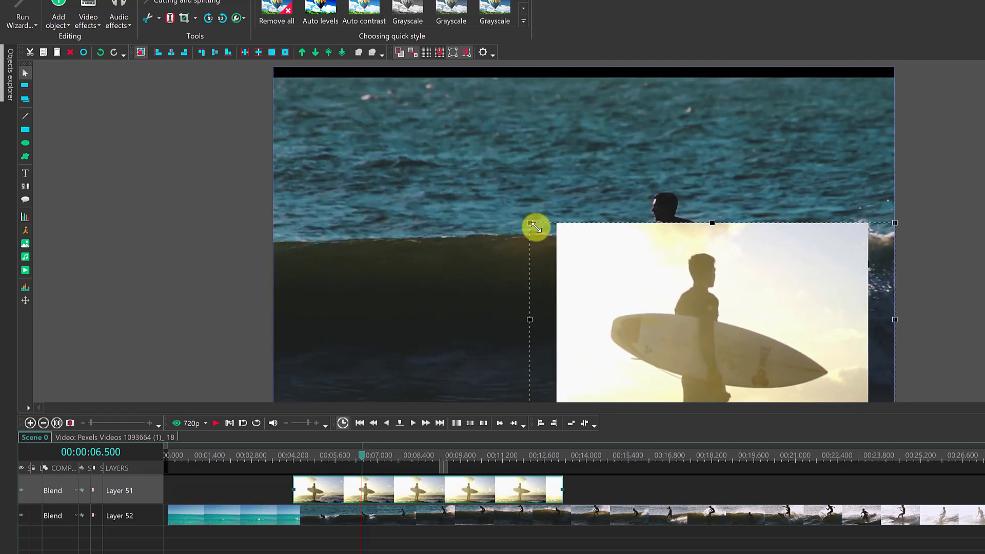
drag(629, 303, 380, 158)
drag(651, 273, 555, 234)
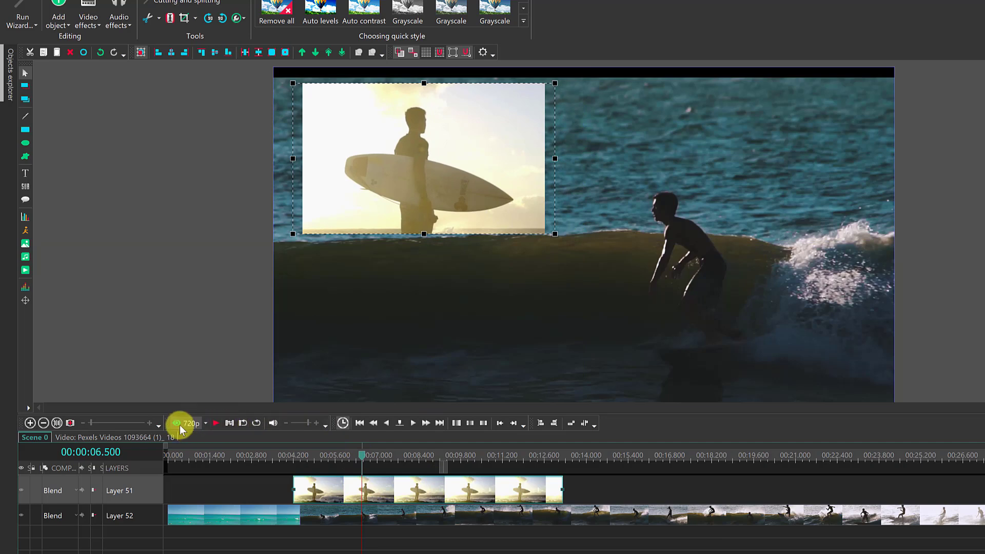
click(177, 422)
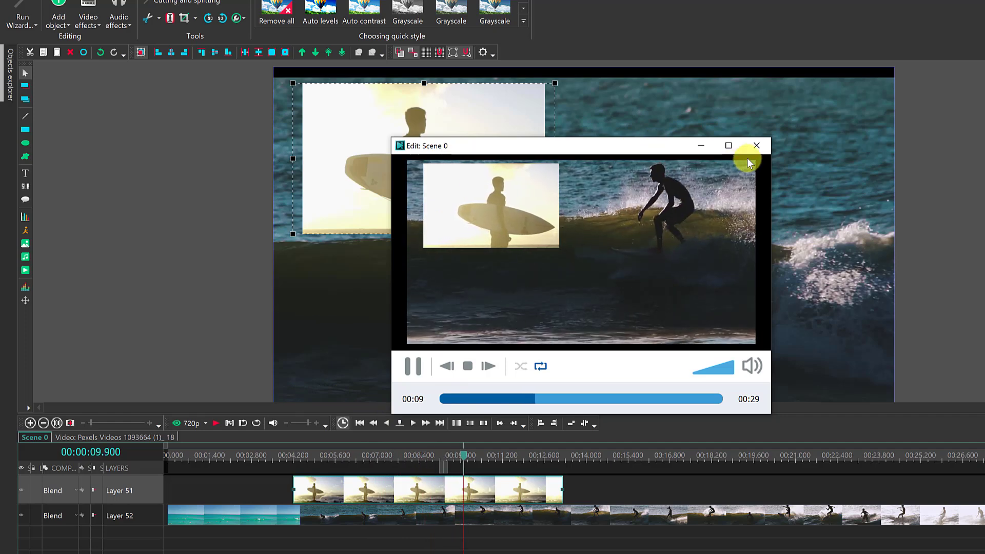
click(762, 144)
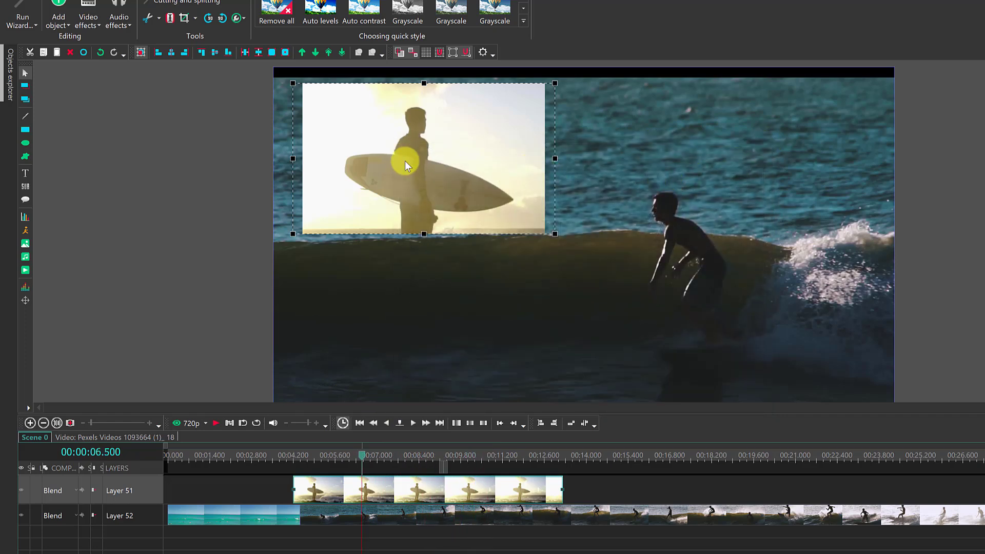
- Move the picture-in-picture surfboard clip slightly lower in the frame and reduce its opacity to 34%
drag(403, 160, 411, 189)
click(243, 20)
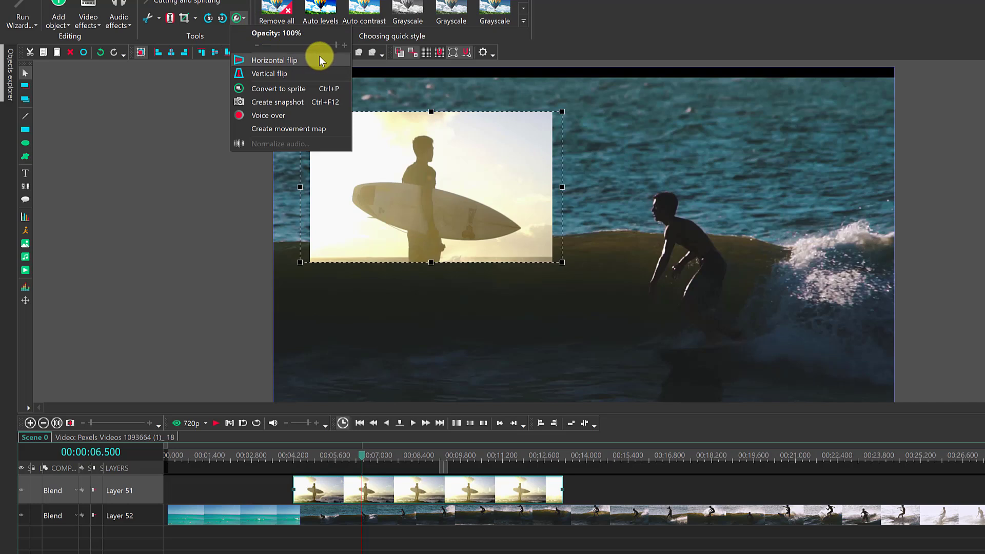
drag(334, 45, 287, 45)
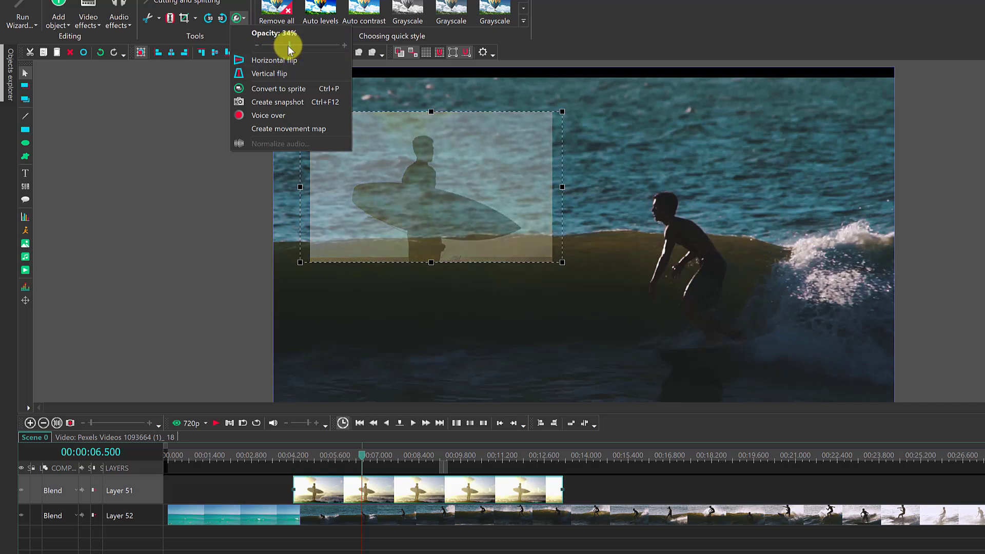
- Preview the semi-transparent surfboard overlay from about 6 s and pause the playback
click(362, 457)
drag(358, 451, 346, 455)
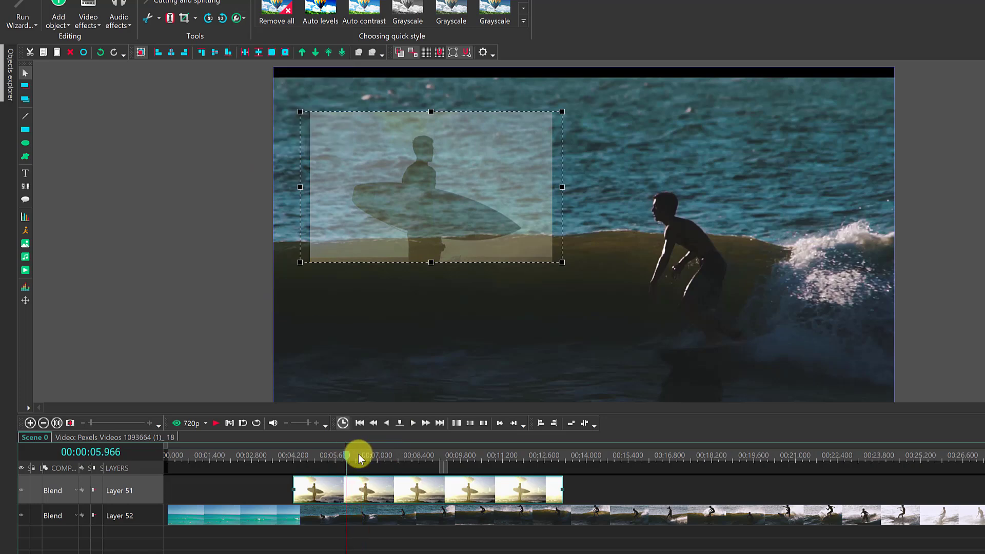
click(215, 424)
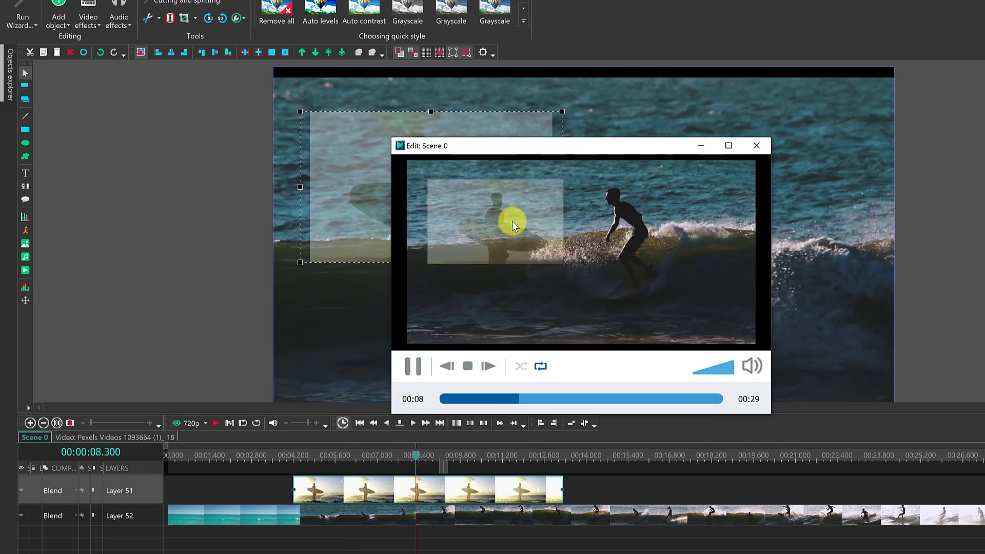
click(414, 366)
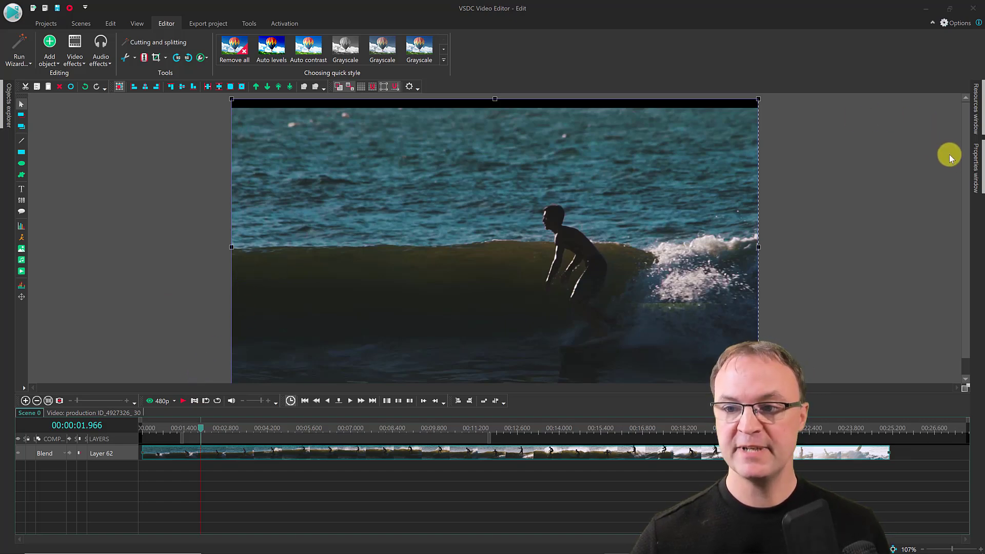
- Show the wave surfer clip's properties and preview the clip at its current speed from about 2 s
click(974, 169)
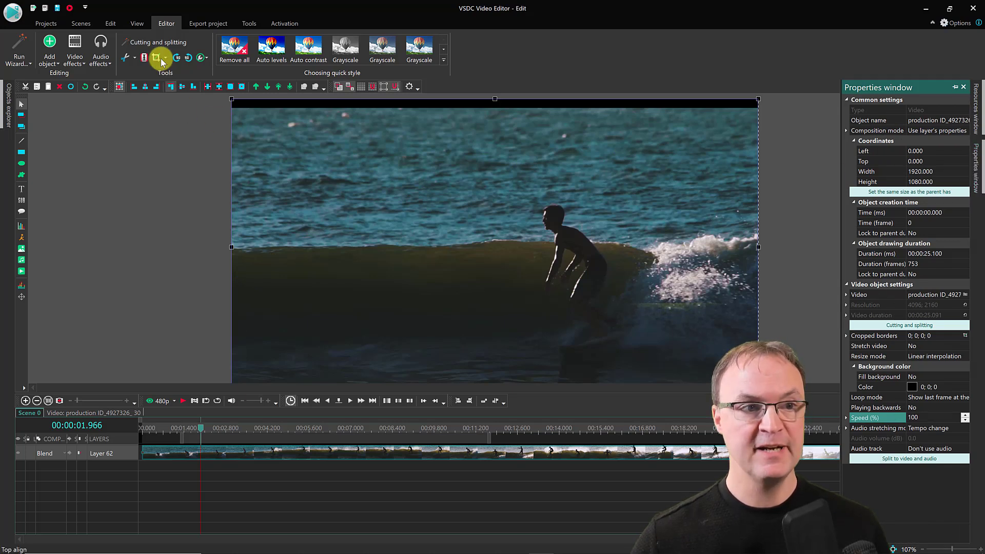
click(135, 24)
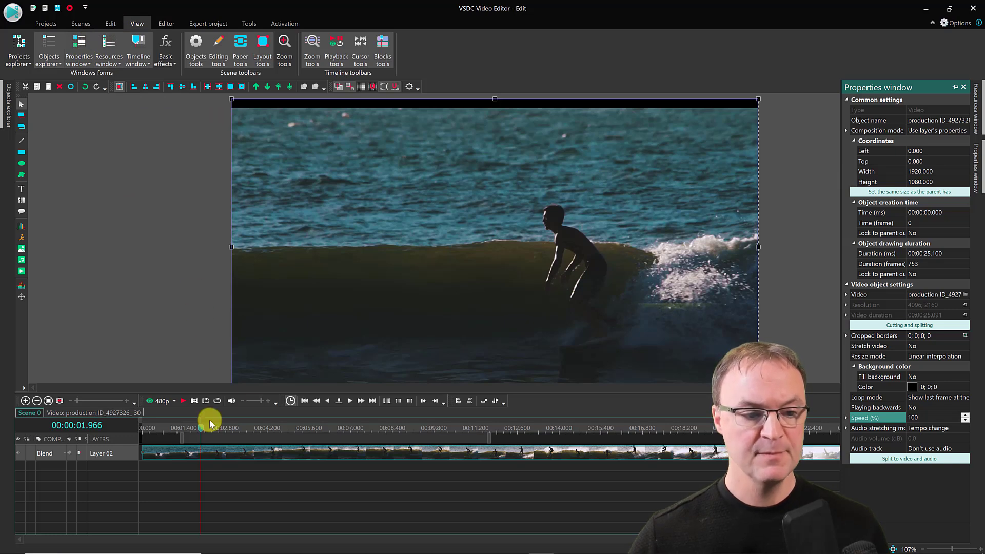
mouse_move(210, 454)
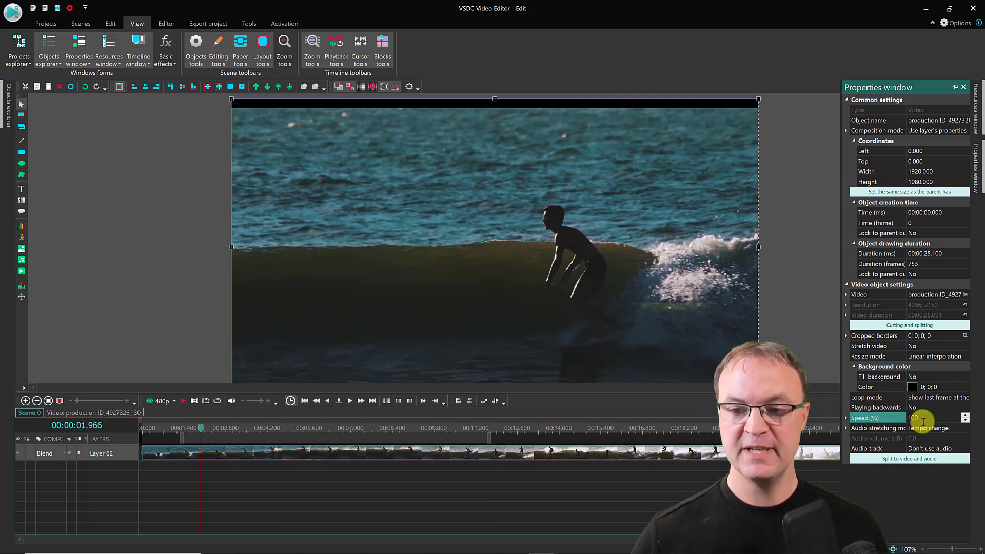
click(149, 402)
click(365, 341)
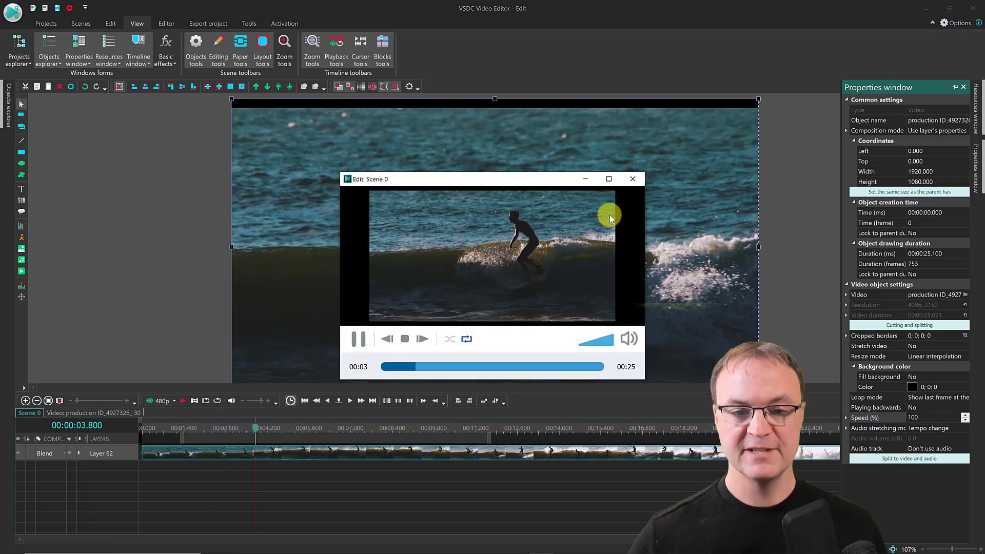
click(634, 183)
- Set the wave surfer clip's playback speed to 200% and preview it from about 0.8 s
click(923, 416)
drag(923, 417, 900, 415)
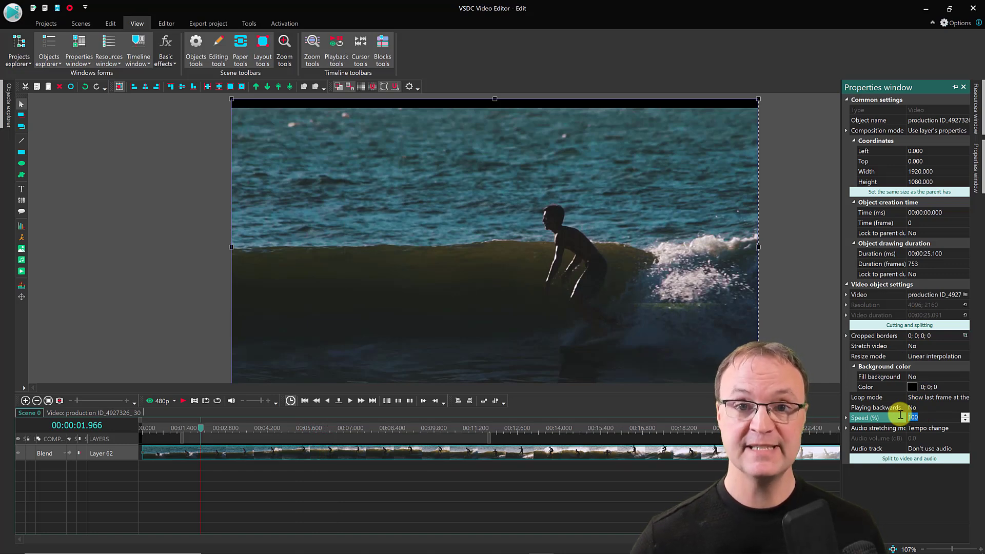
key(Return)
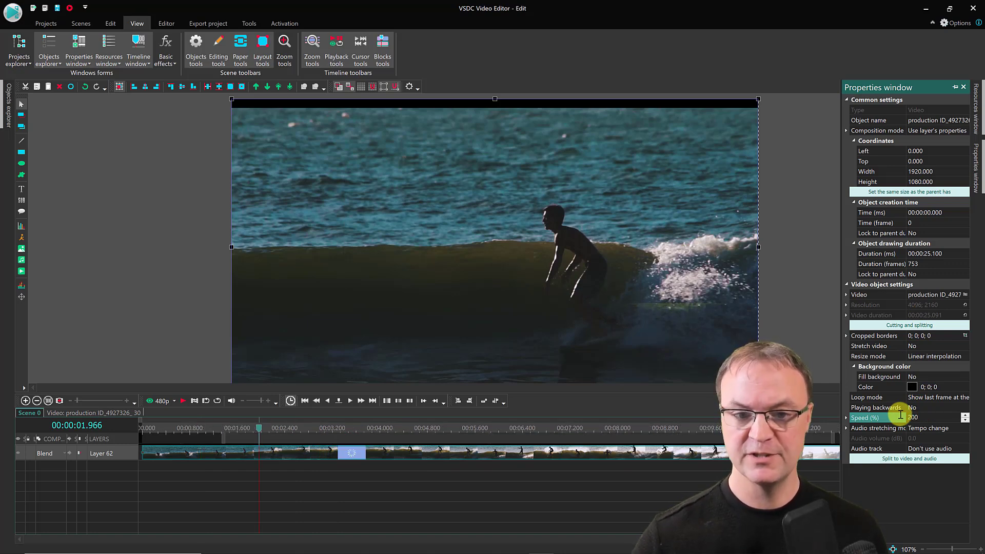
drag(259, 429, 188, 429)
click(162, 403)
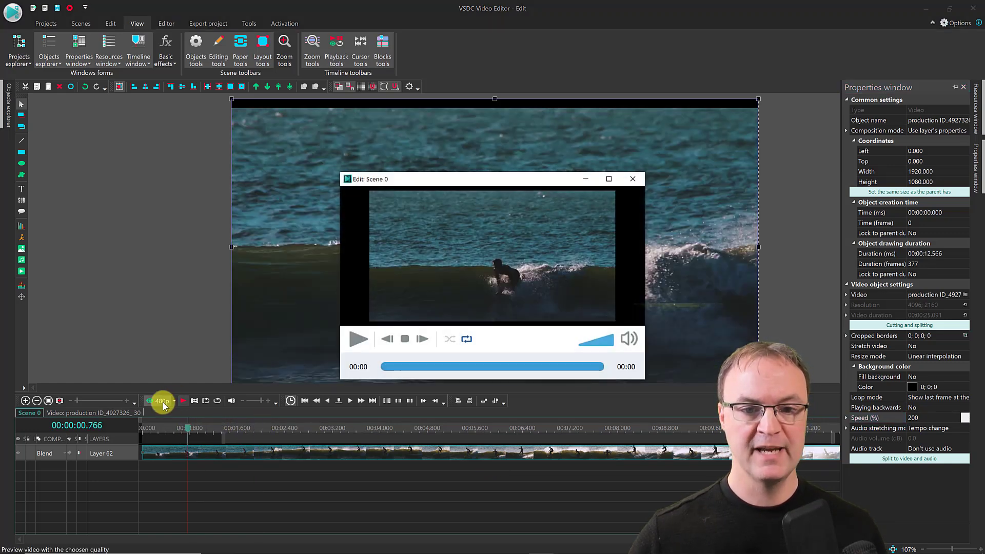
click(358, 340)
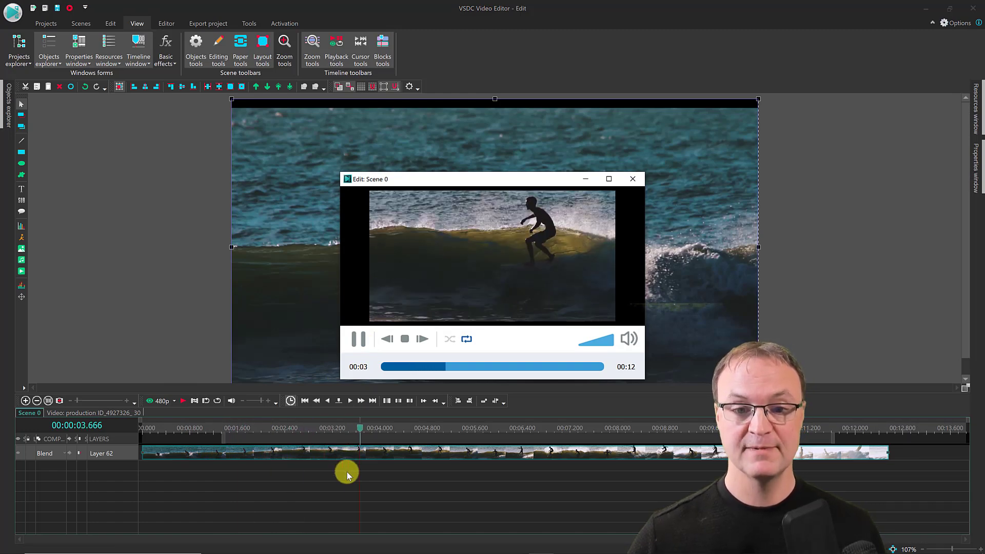
click(632, 179)
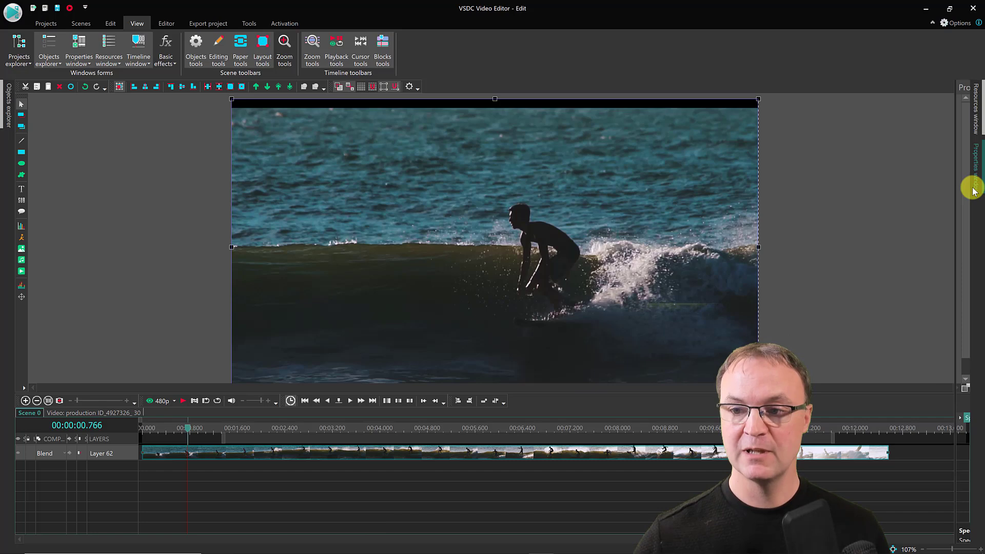
mouse_move(975, 185)
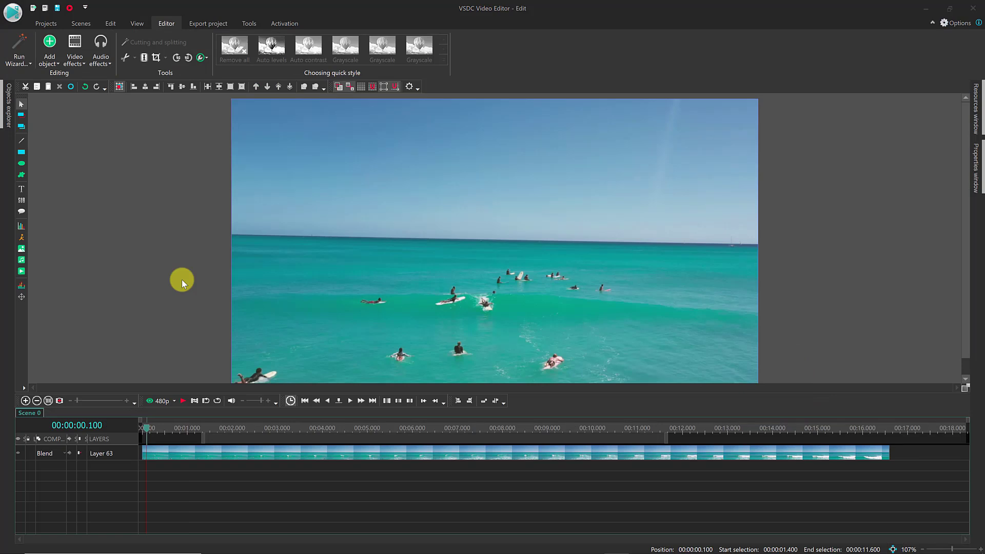
- Apply the Aging TV special effect to the turquoise ocean clip from the cursor position on a new layer and preview it
click(178, 454)
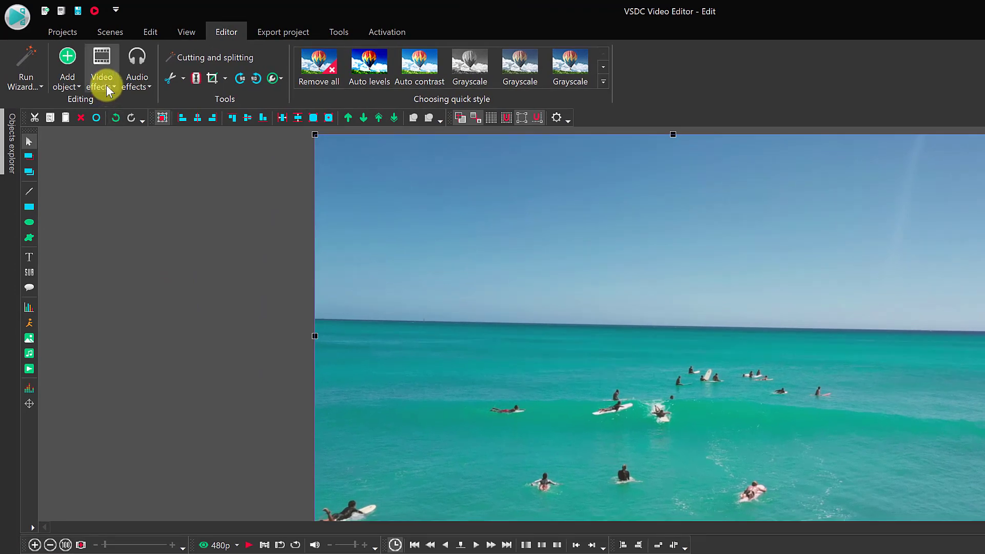
click(106, 85)
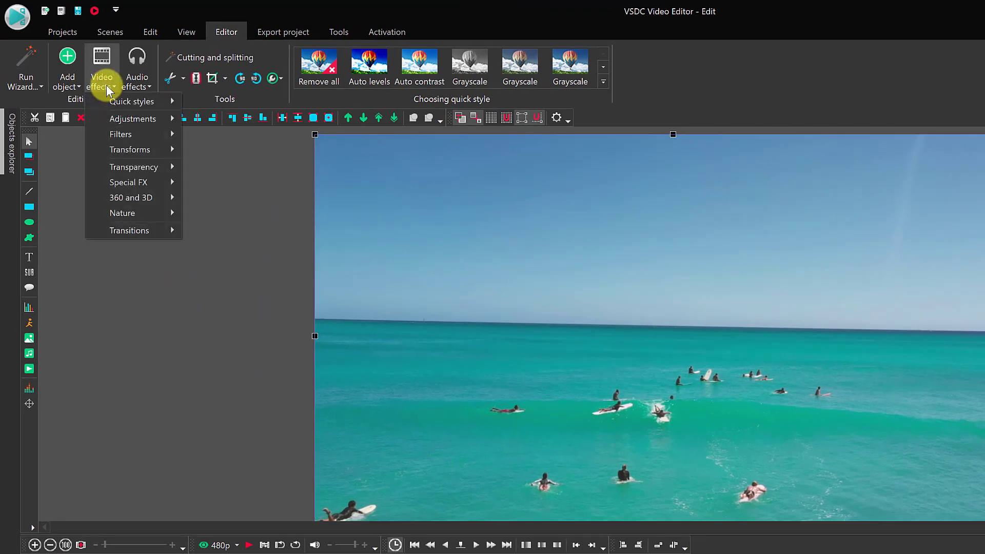
mouse_move(110, 123)
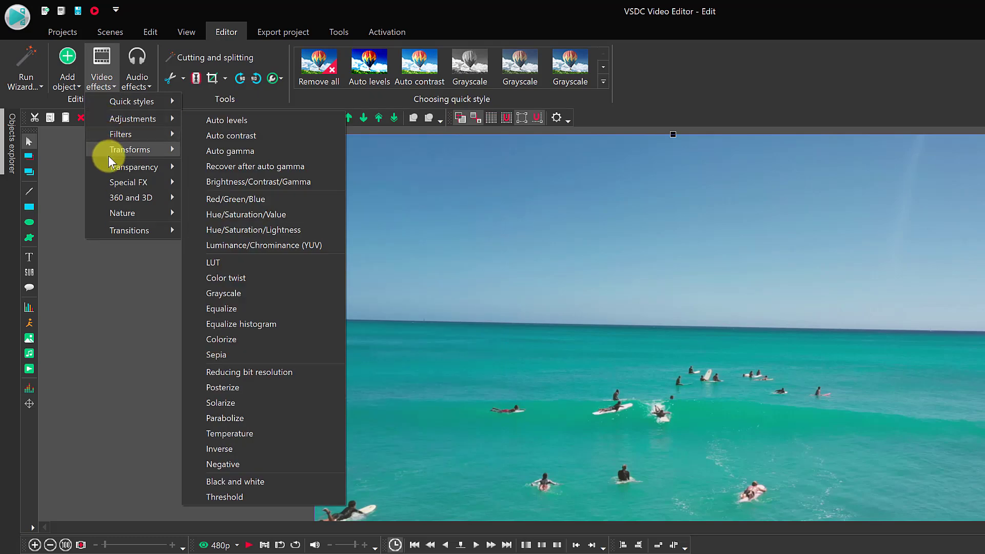
mouse_move(140, 152)
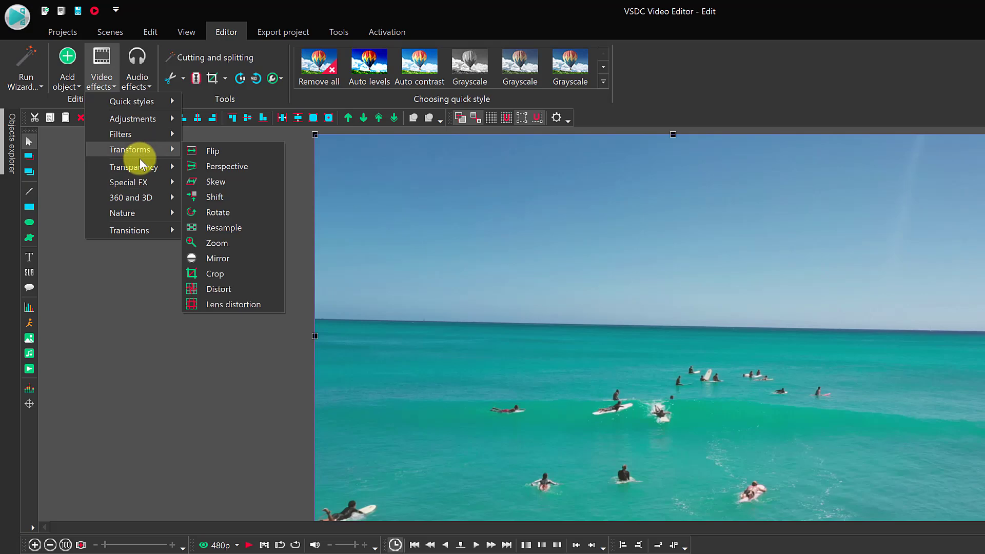
mouse_move(139, 182)
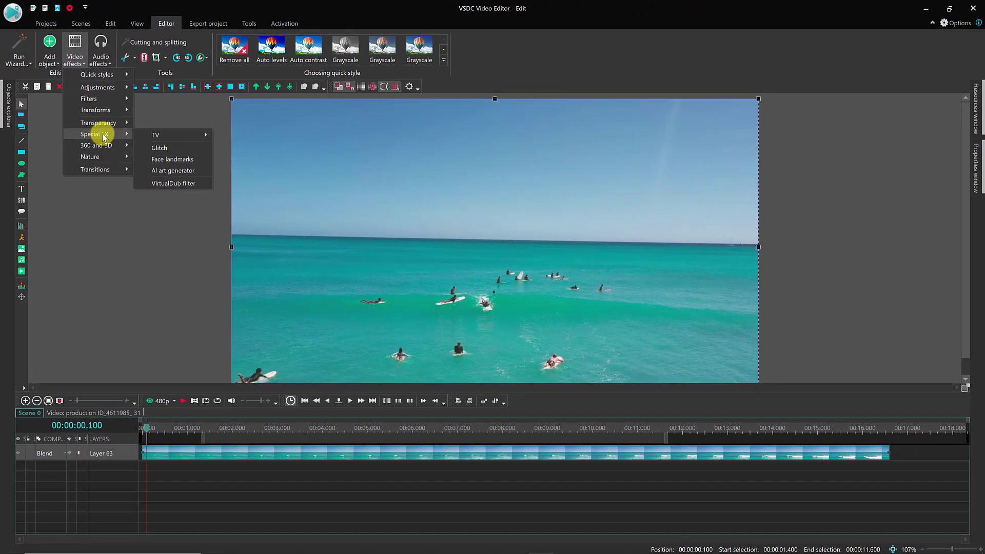
mouse_move(177, 135)
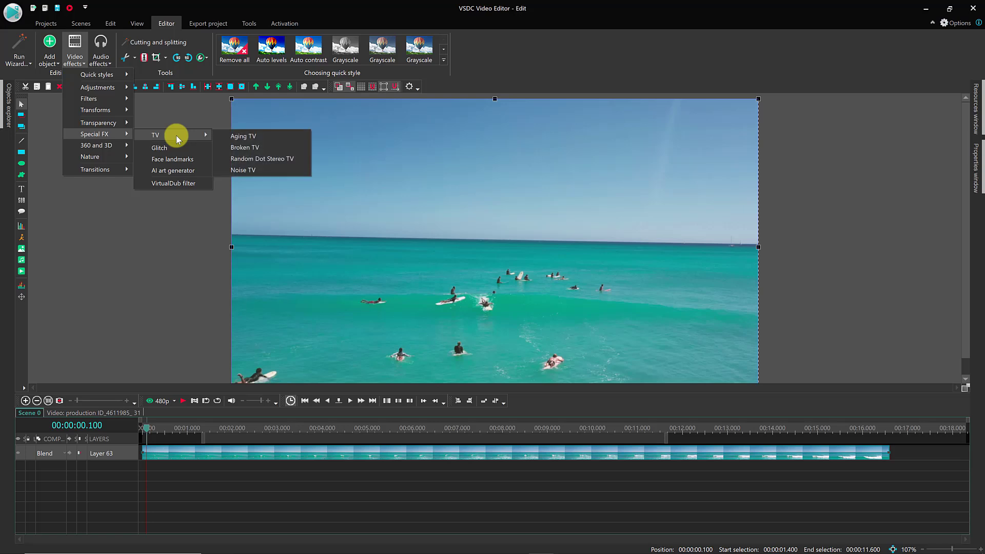
click(237, 138)
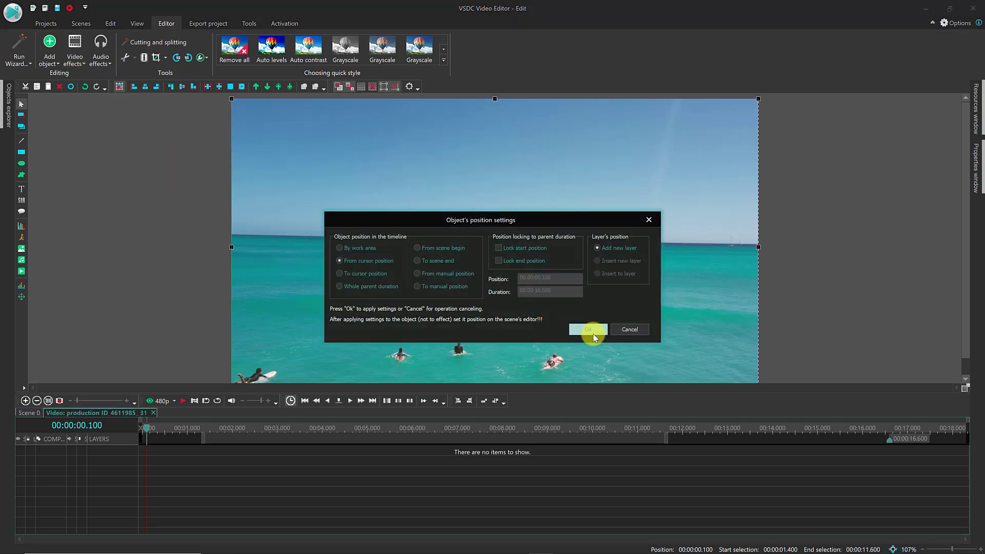
click(593, 334)
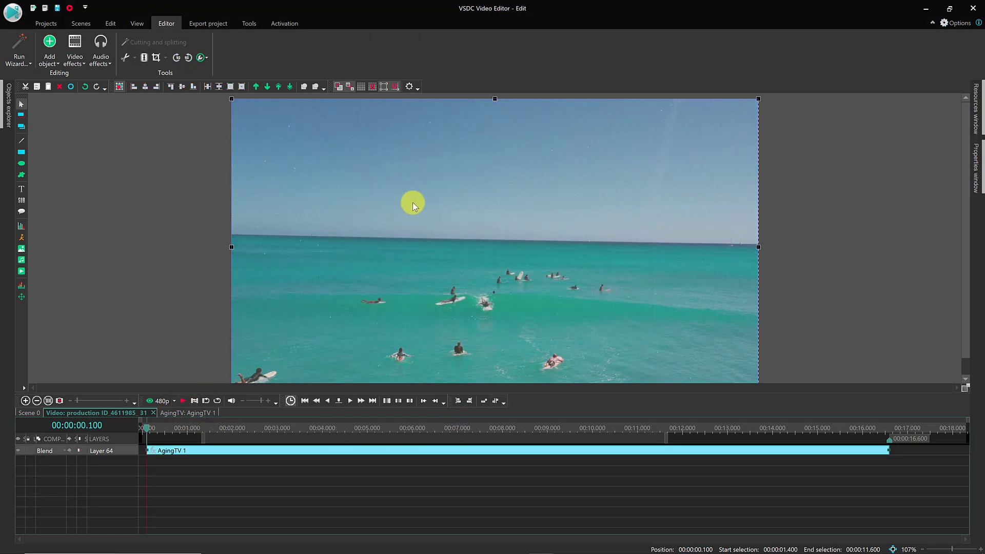
click(183, 401)
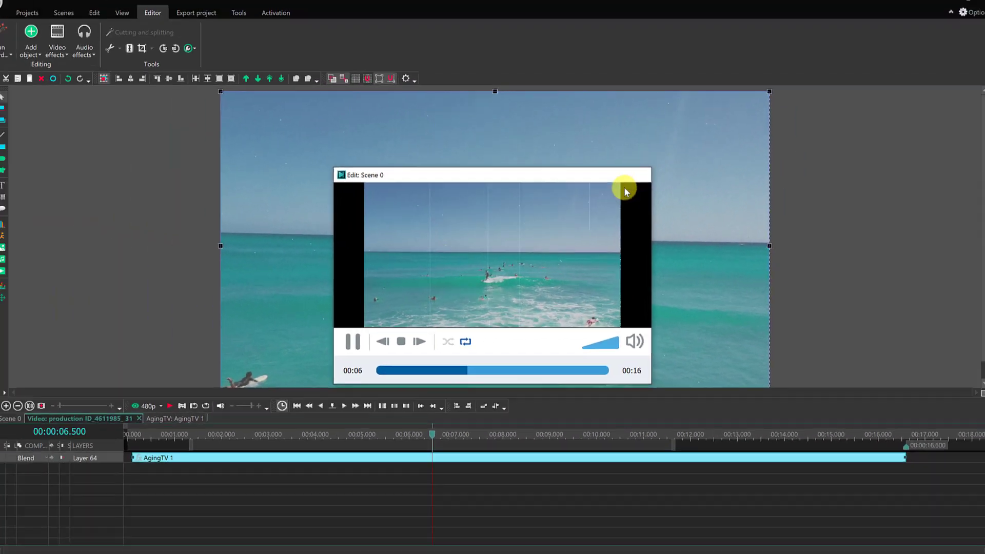
click(754, 96)
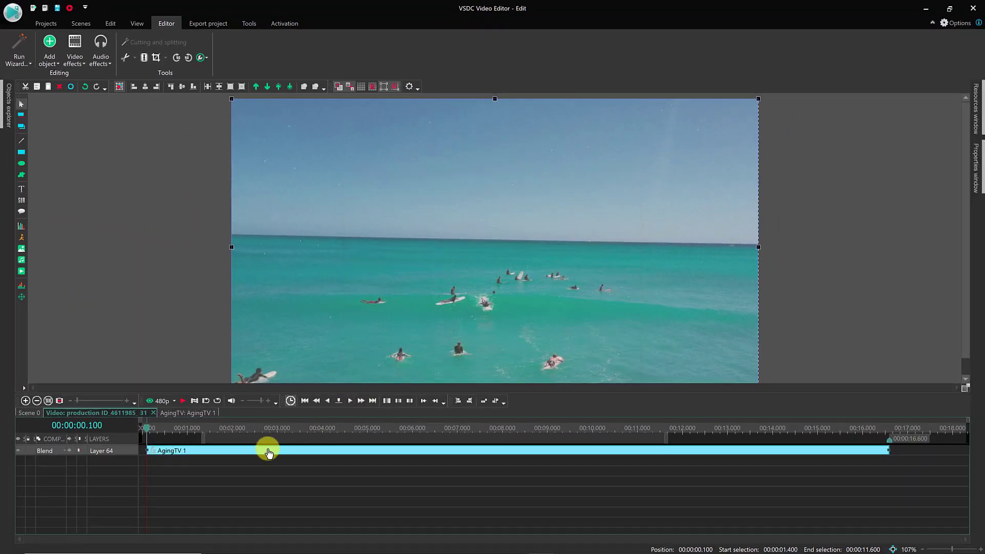
- Delete the Aging TV effect from the ocean clip and return to Scene 0
click(32, 415)
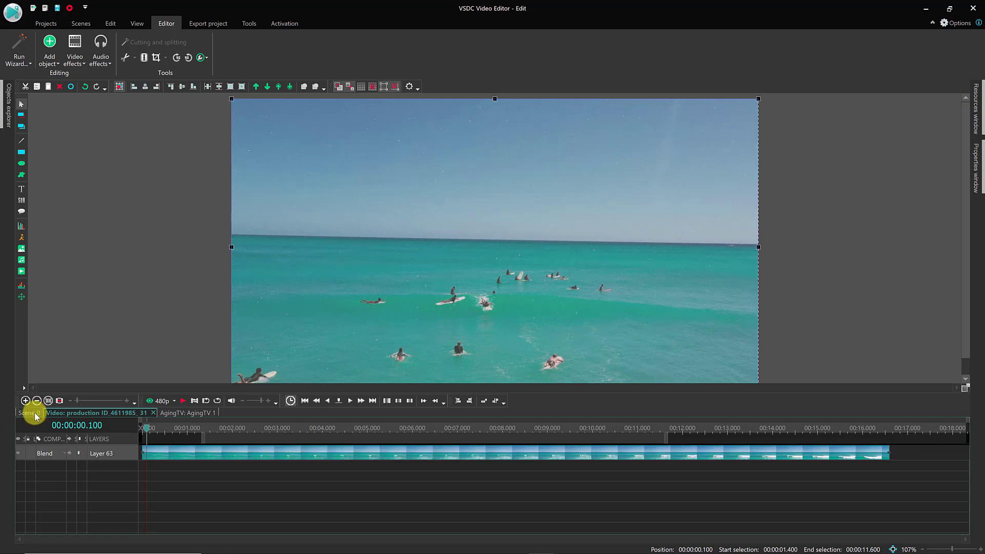
click(75, 415)
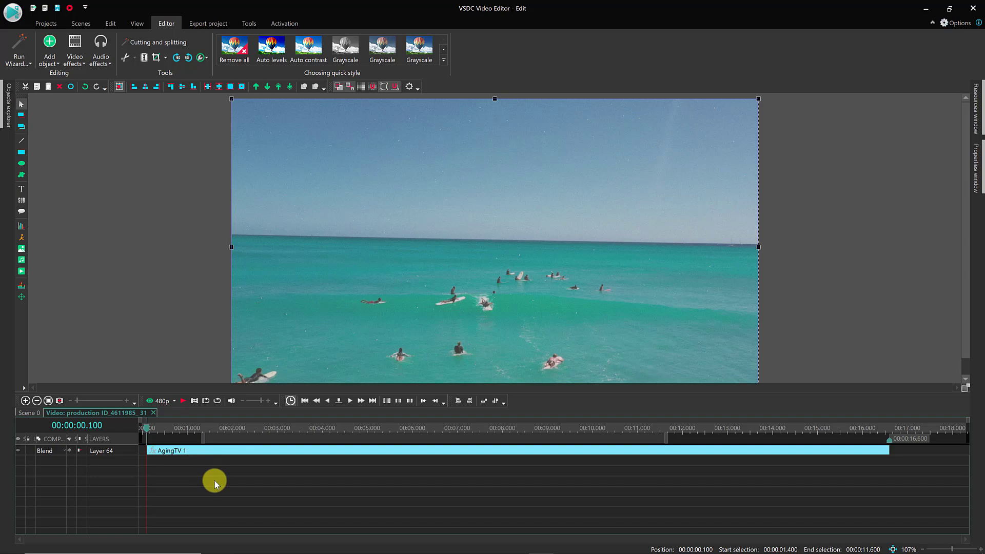
key(Delete)
click(31, 415)
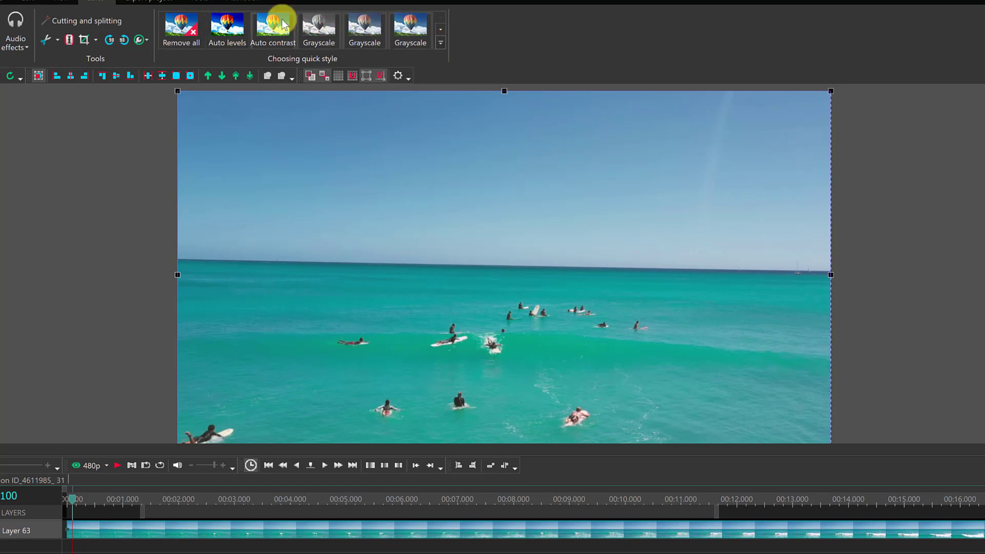
- Apply the Old Film 1 quick style to the ocean clip and preview the result
click(440, 44)
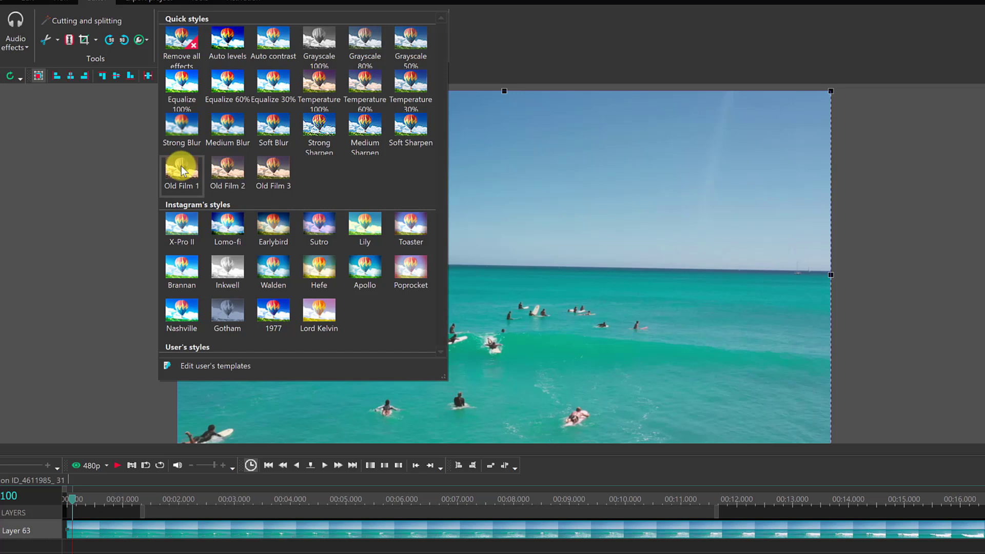
click(220, 246)
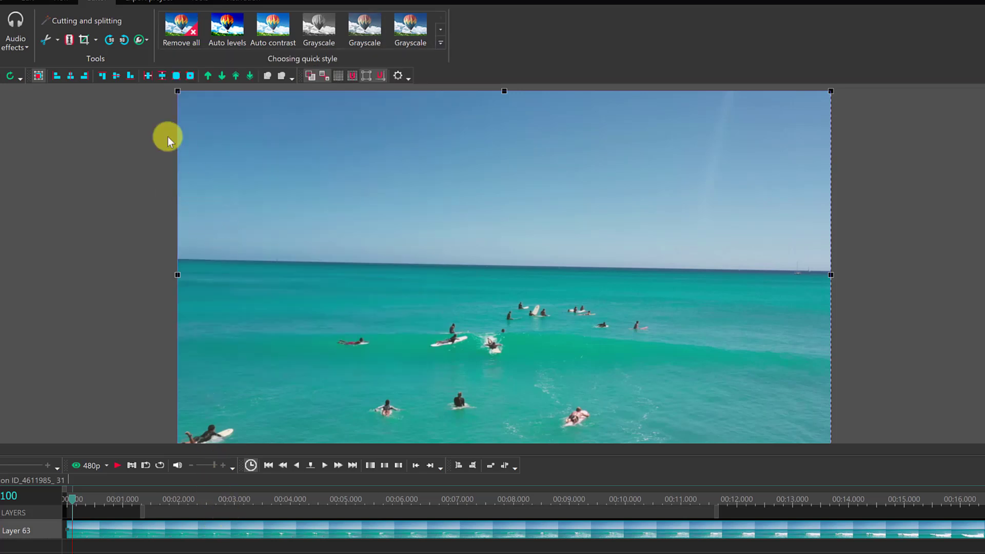
click(441, 42)
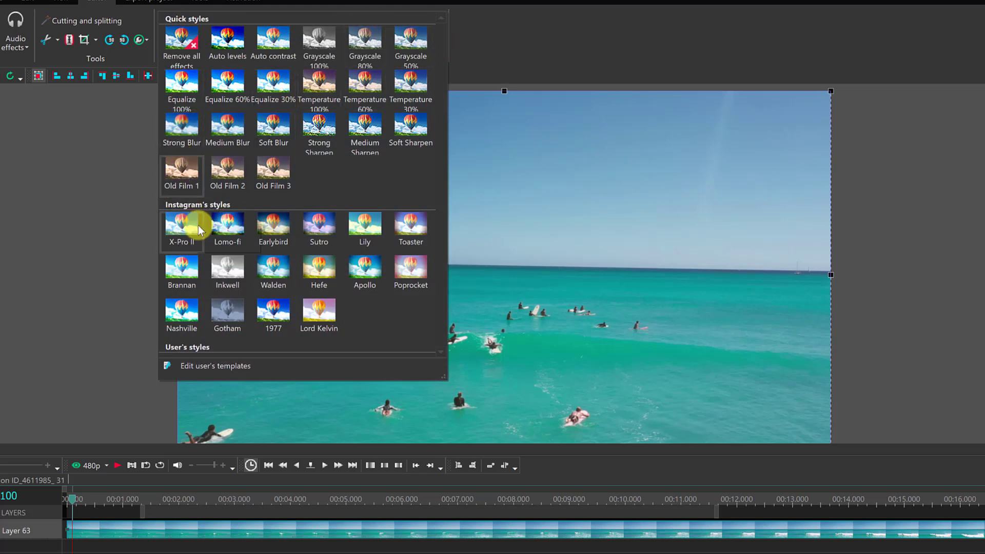
click(172, 169)
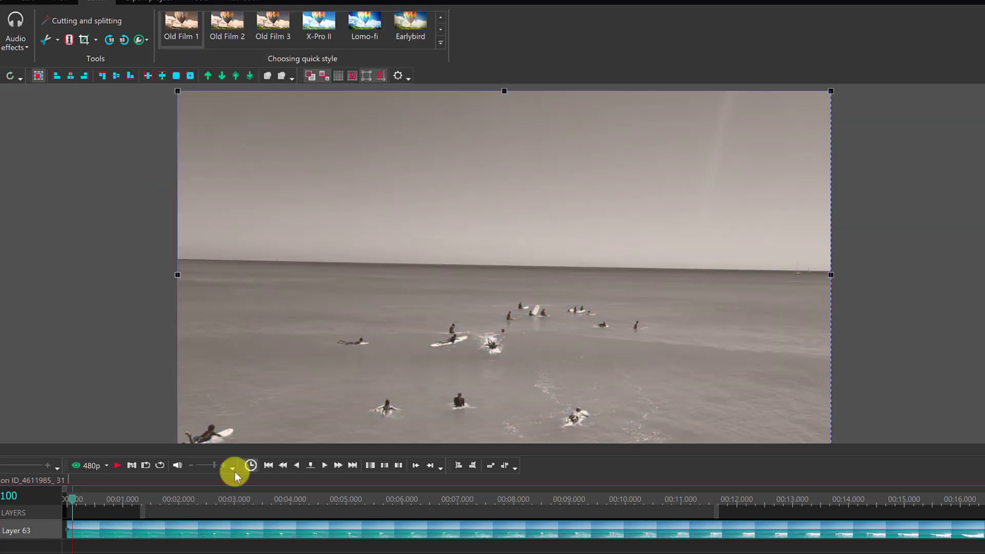
key(space)
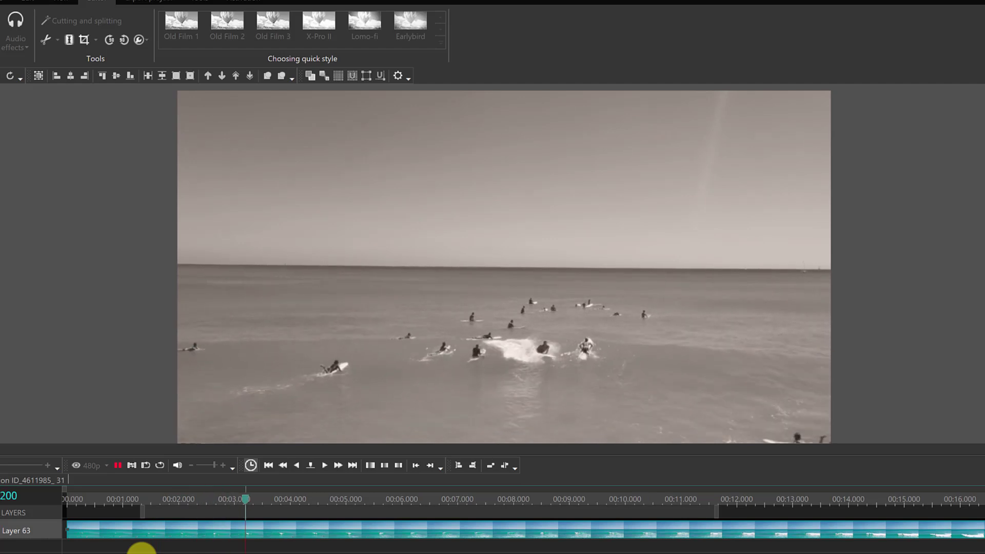
key(space)
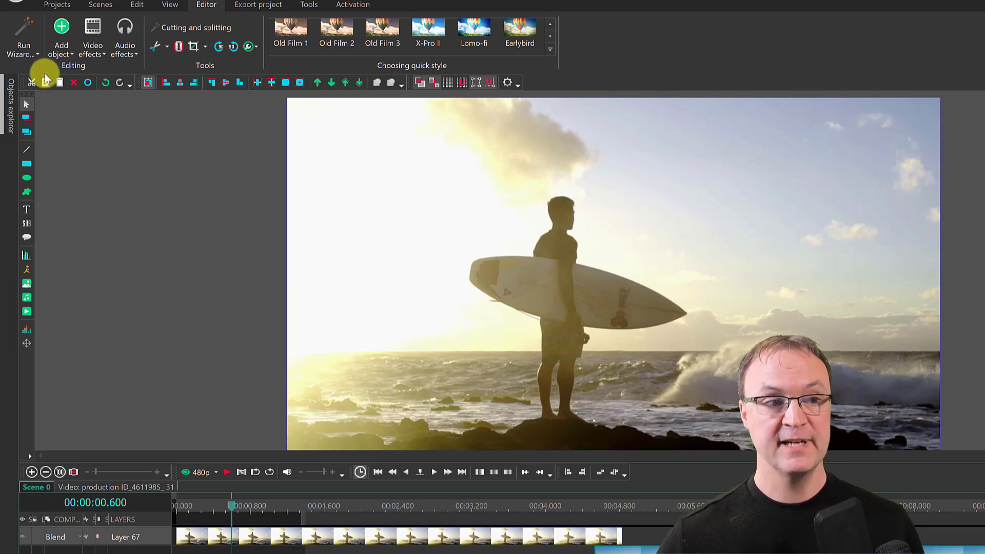
- Add a text box in the sky over the surfboard clip, from the cursor position on a new layer, reading "Surfs U"
click(62, 37)
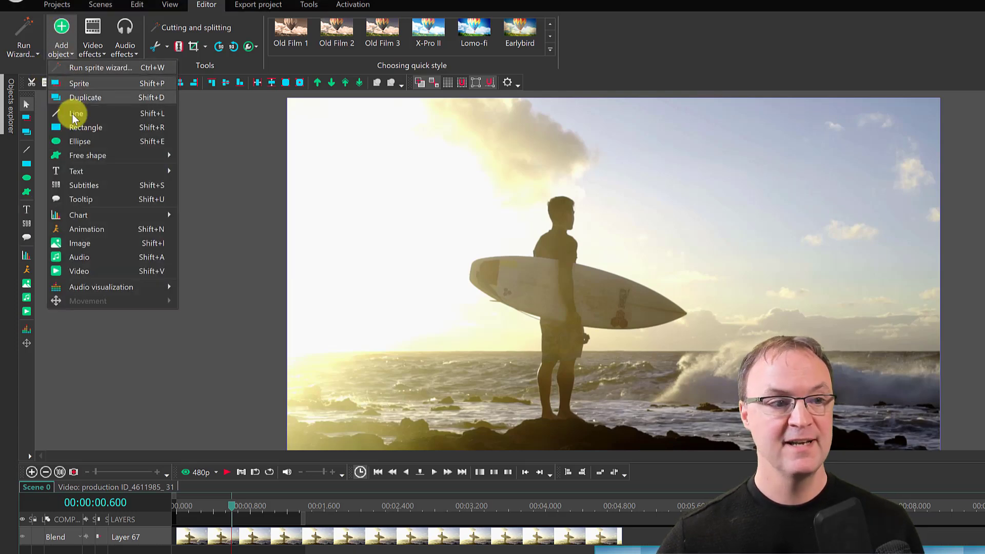
mouse_move(88, 169)
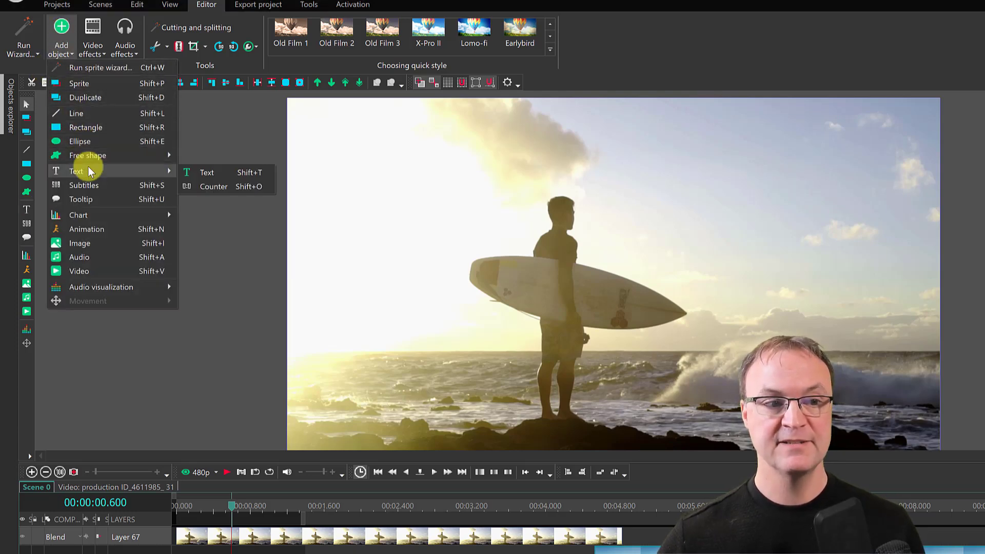
click(214, 175)
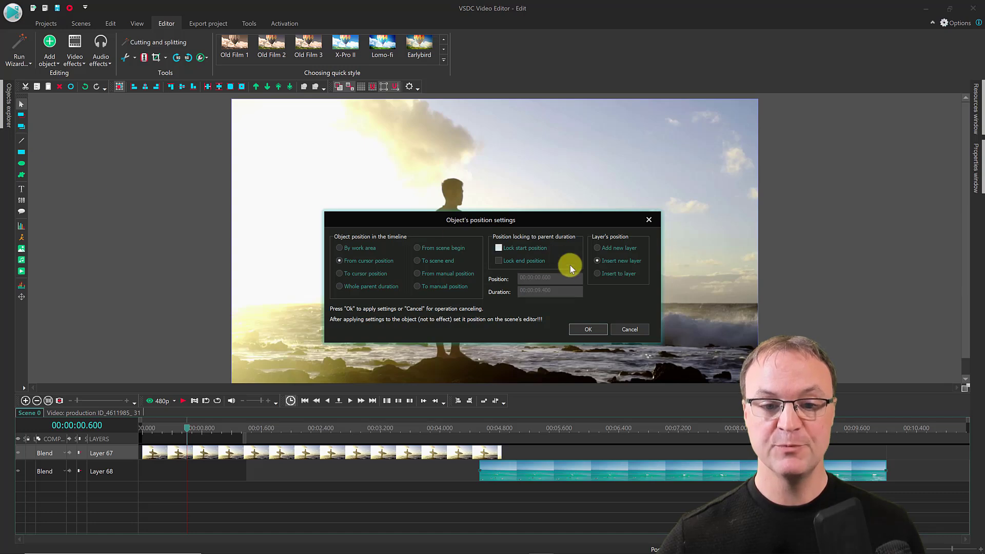
click(585, 329)
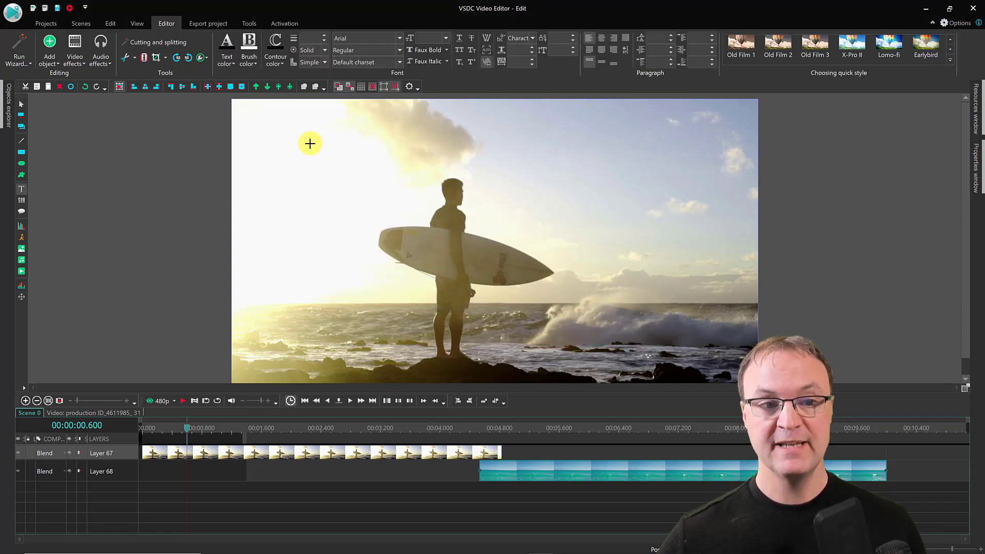
drag(309, 143, 544, 203)
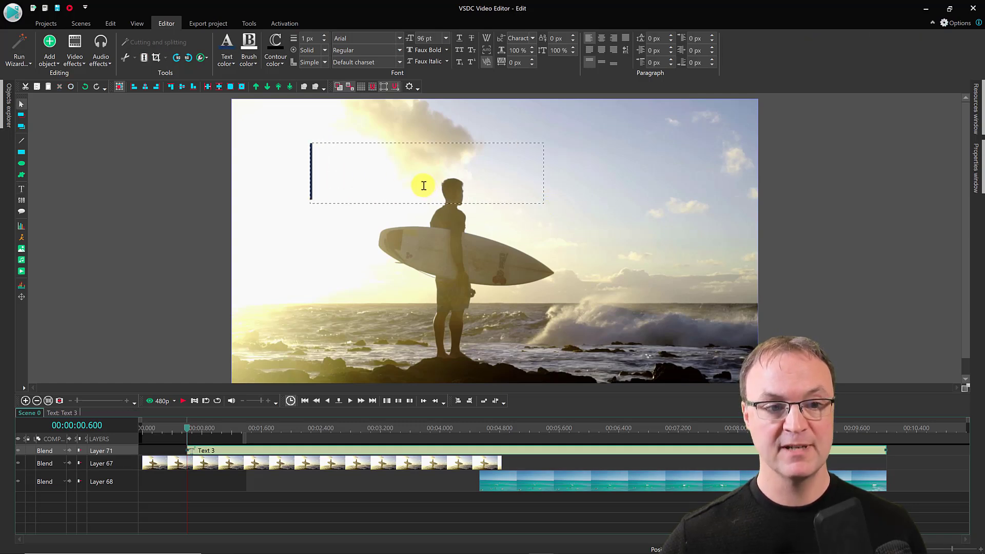
text(Sul)
text(rfs U)
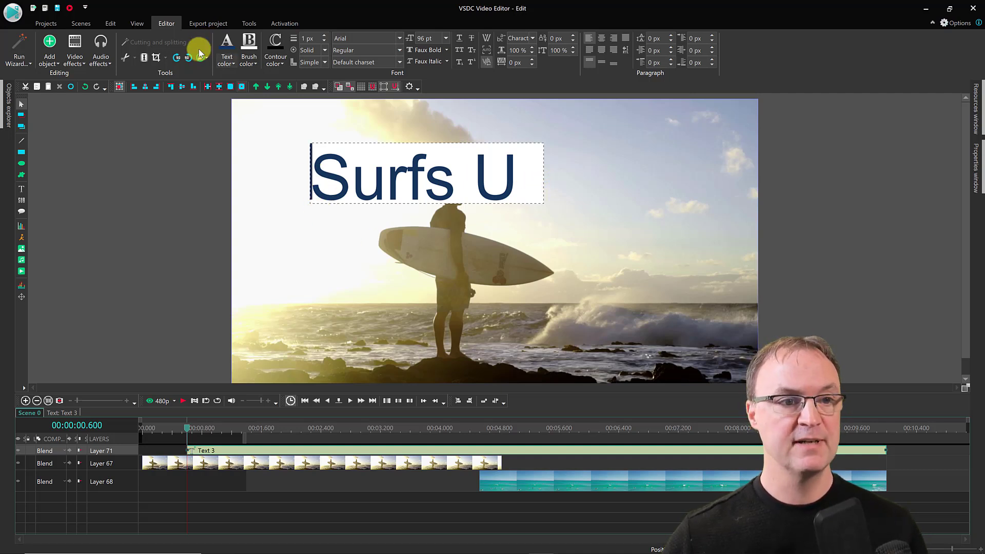
- Enlarge the title's text box down and to the right and complete its text as "Surfs Up!"
click(154, 226)
click(389, 188)
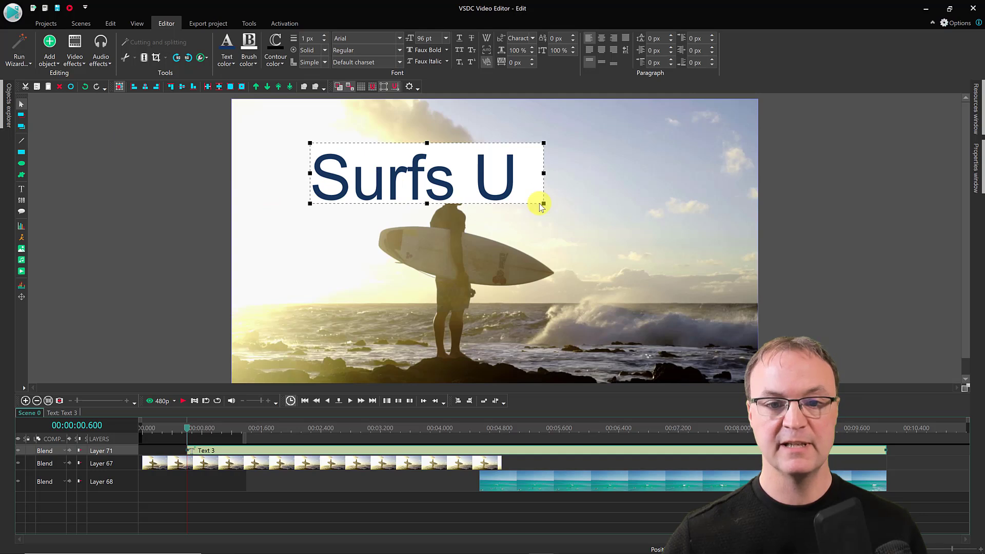
drag(543, 175, 611, 247)
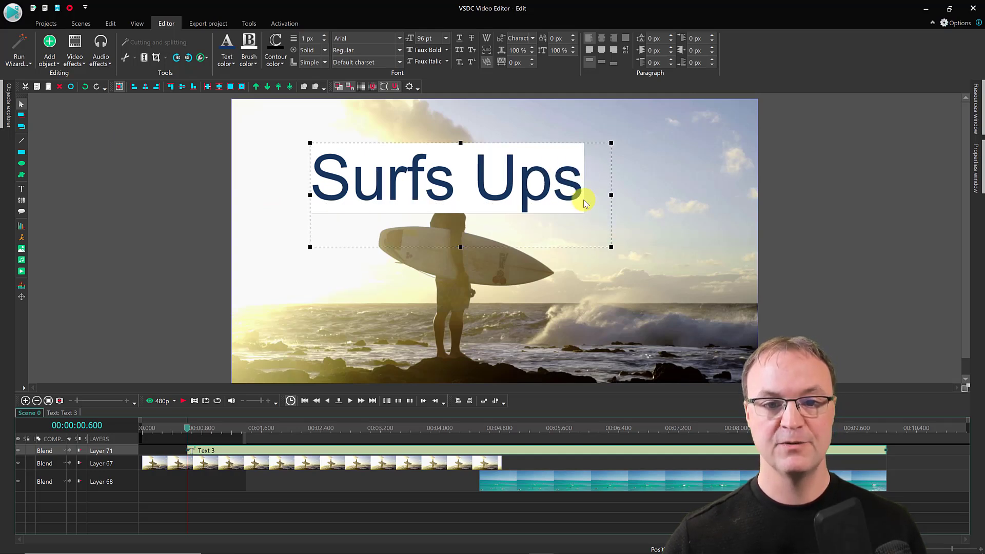
double_click(578, 185)
click(549, 180)
key(Delete)
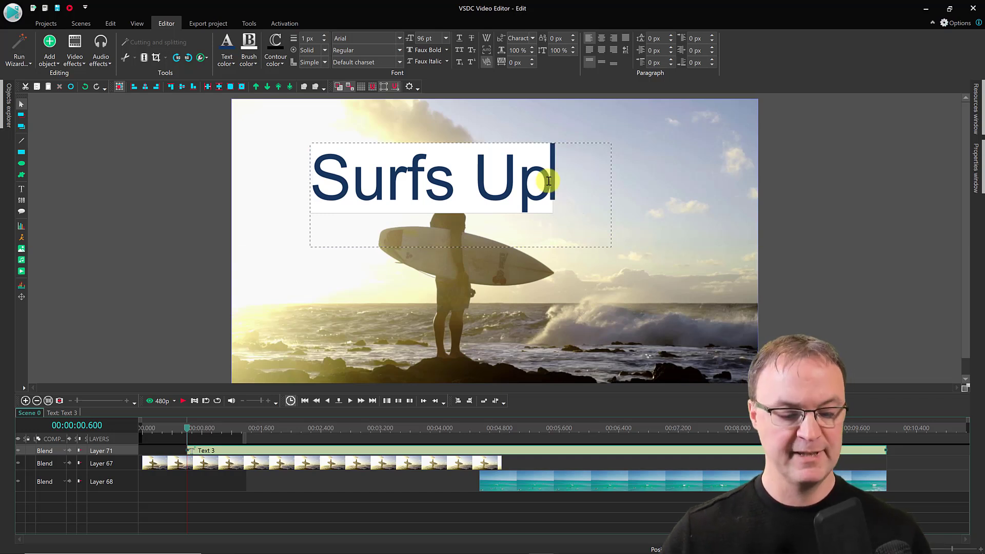
text(!)
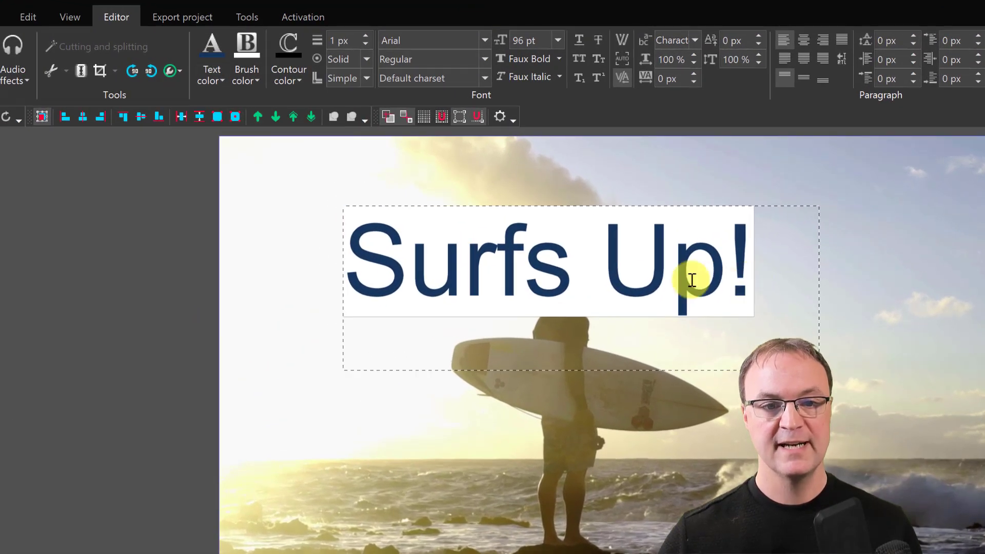
- Color all of the "Surfs Up!" title text with the red from the Office Colors Theme
key(ctrl+a)
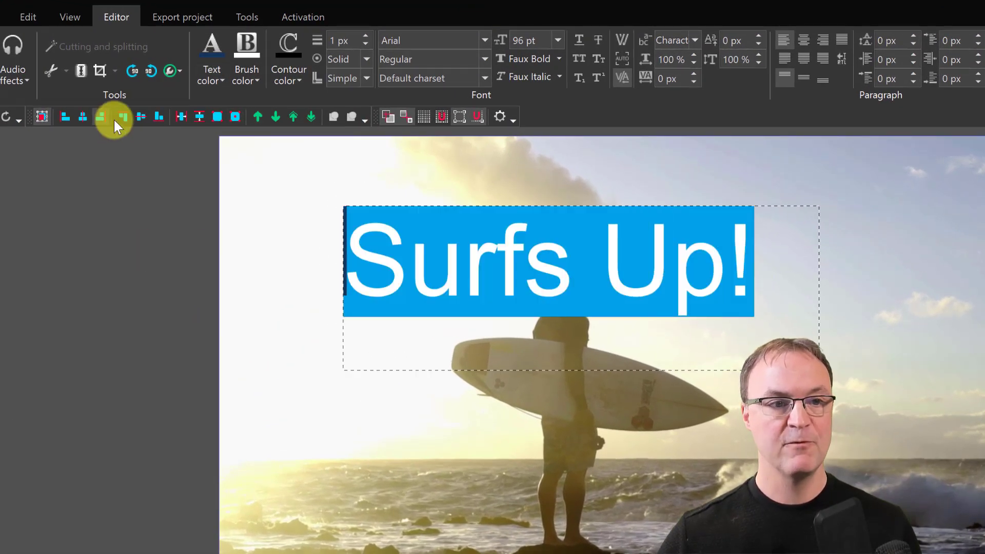
click(221, 74)
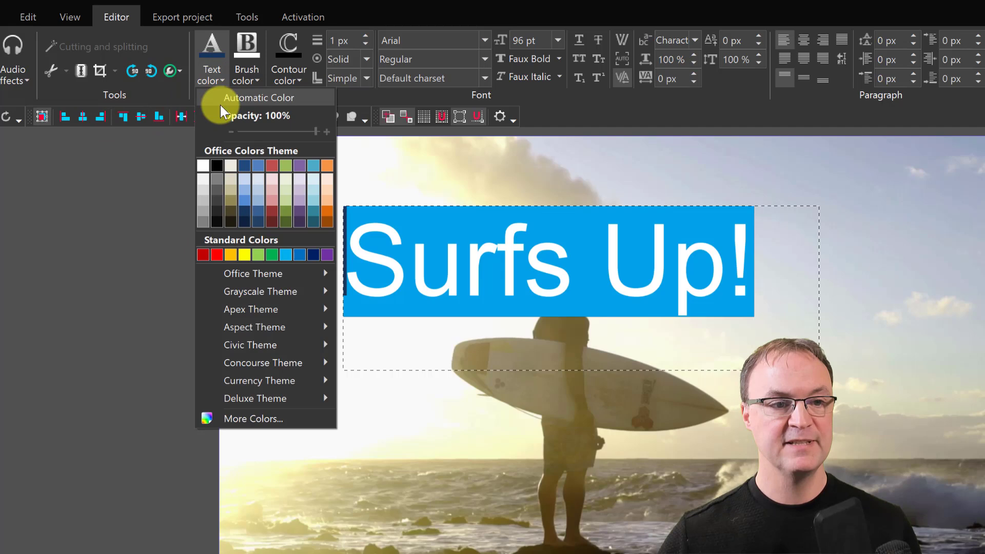
click(271, 164)
click(436, 265)
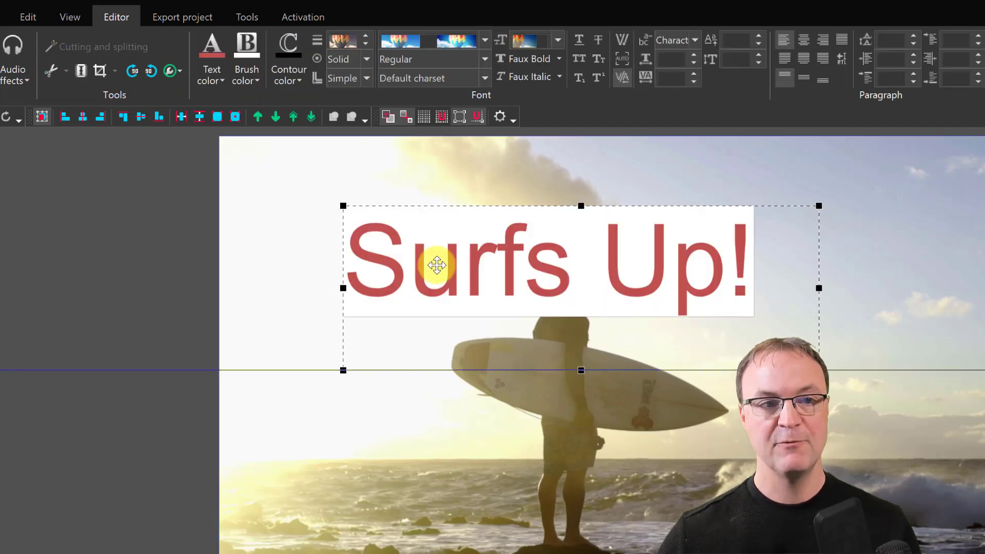
- Give the "Surfs Up!" title a blue background using the brush color from the Office Colors Theme
click(251, 77)
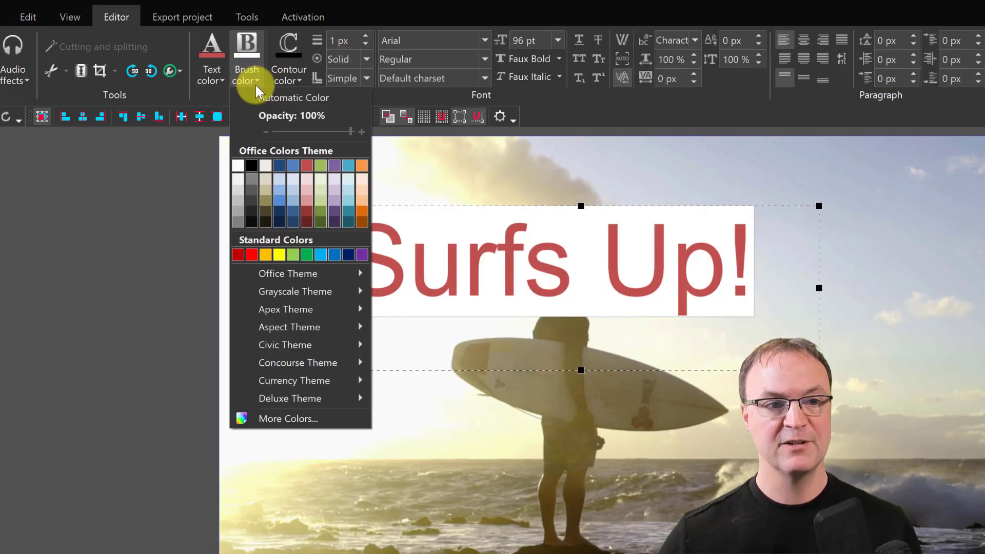
click(293, 165)
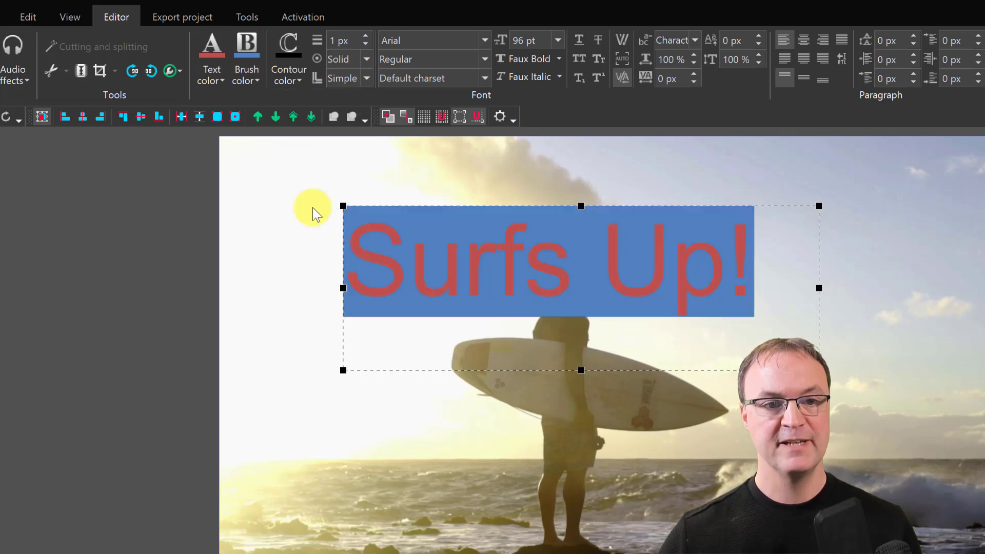
click(341, 417)
click(389, 282)
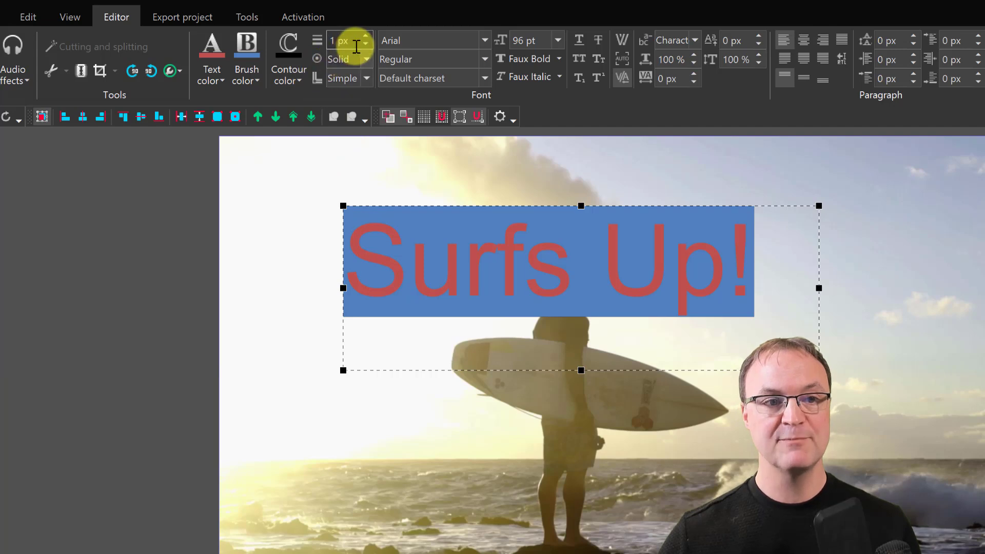
- Set the title's font size to 36 pt and move its text box lower in the frame, beside the surfer
click(557, 40)
click(528, 183)
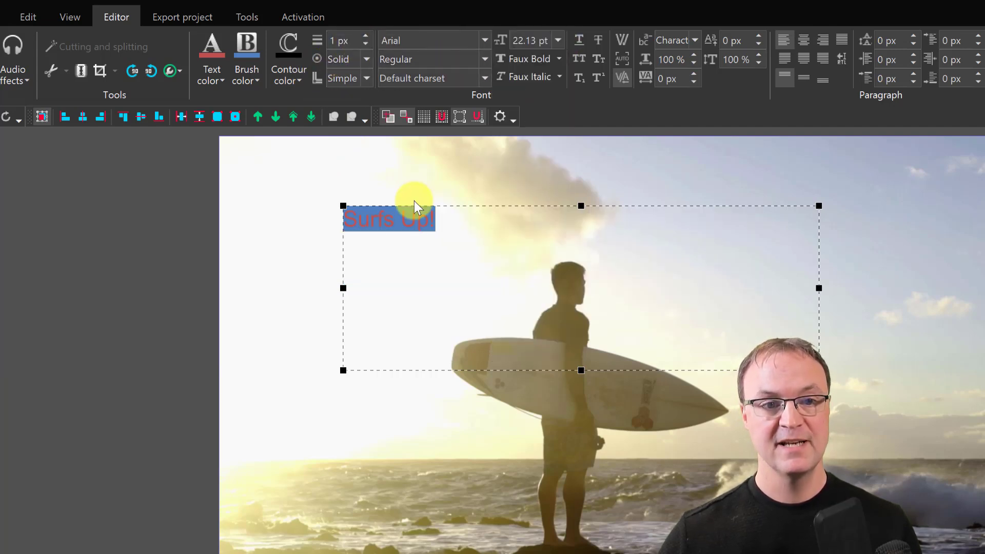
click(558, 40)
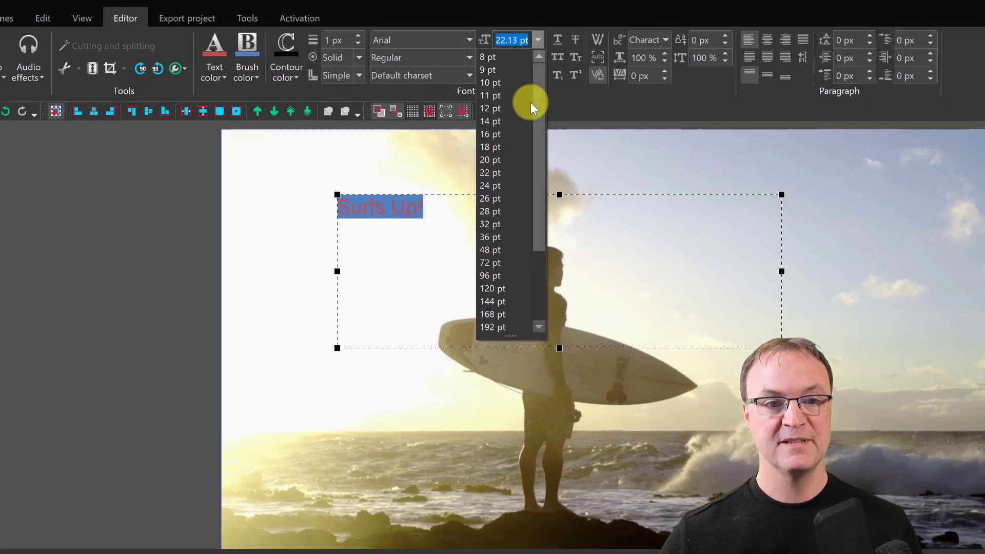
click(526, 238)
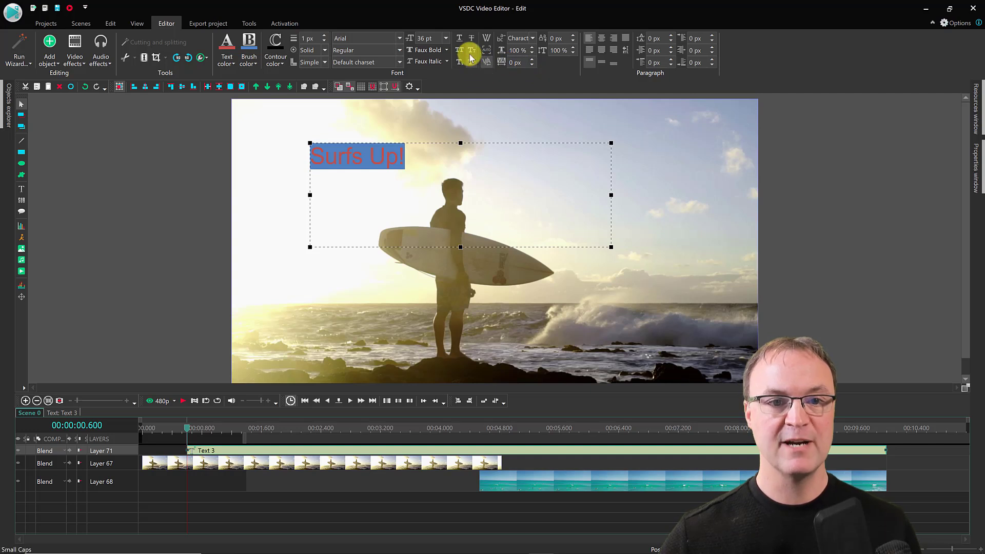
drag(347, 161, 345, 200)
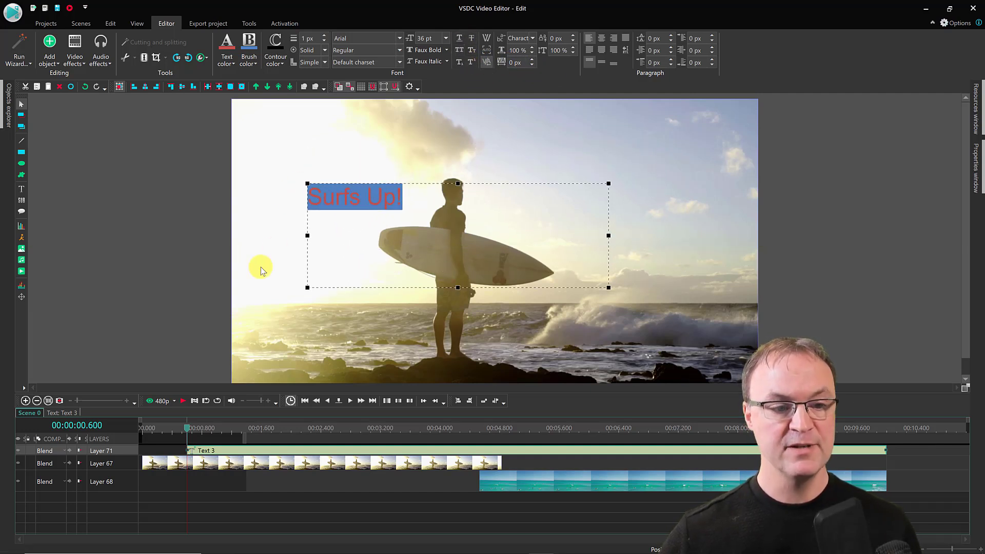
- Shift the title clip on the timeline to start at about 1.8 seconds, preview its appearance, and adjust the clip again
drag(233, 455, 326, 454)
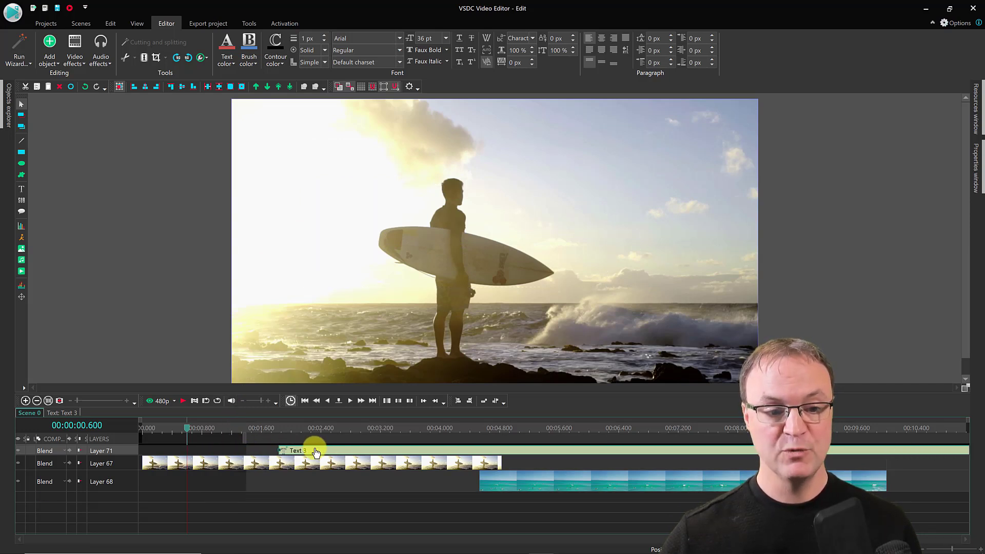
click(238, 429)
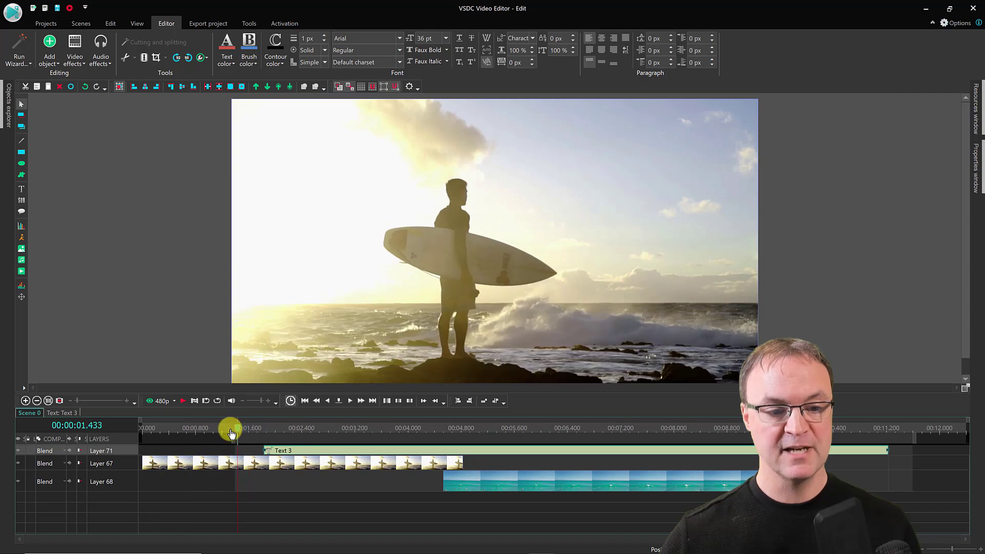
key(space)
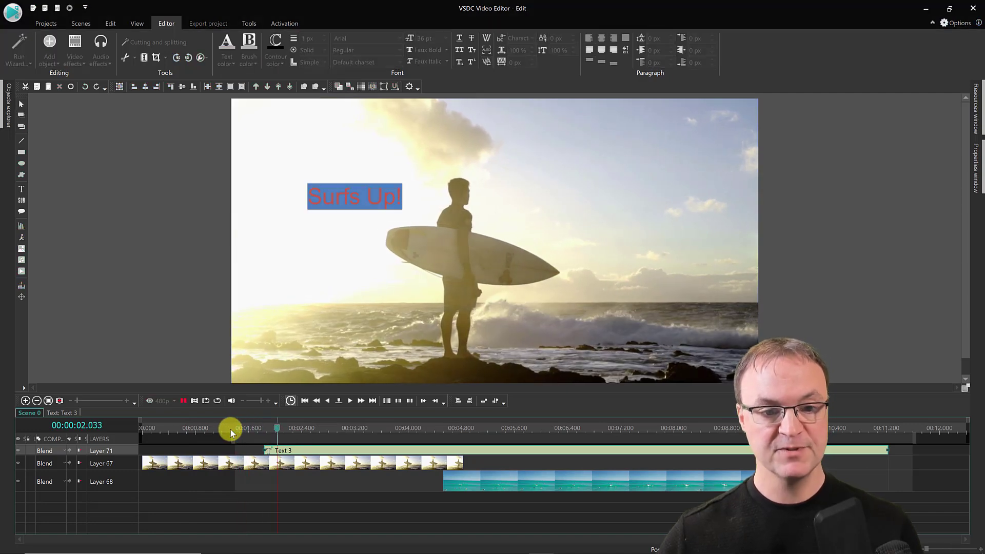
click(281, 452)
drag(307, 454, 394, 468)
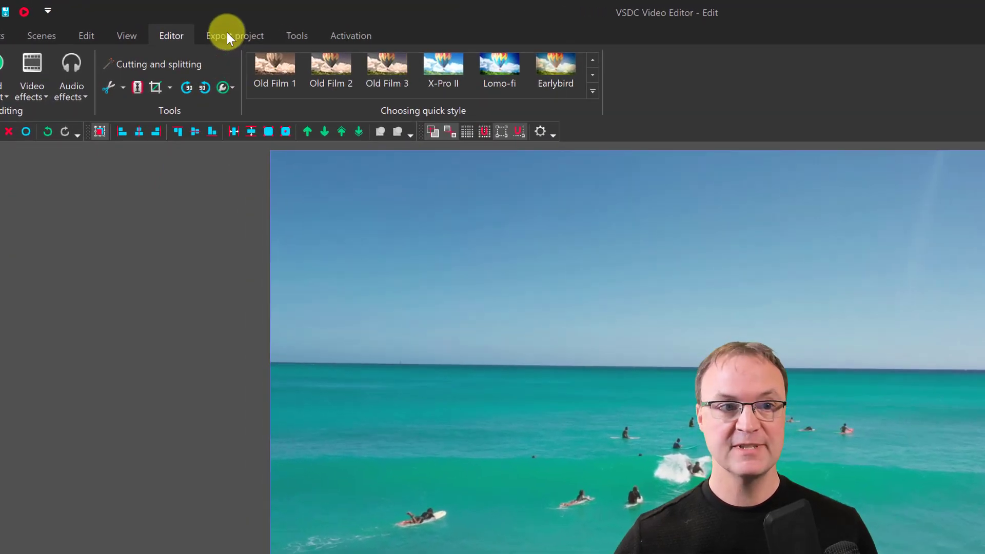
- Open the project's export settings, view the PC output formats, and choose the Web device with the YouTube format
click(227, 32)
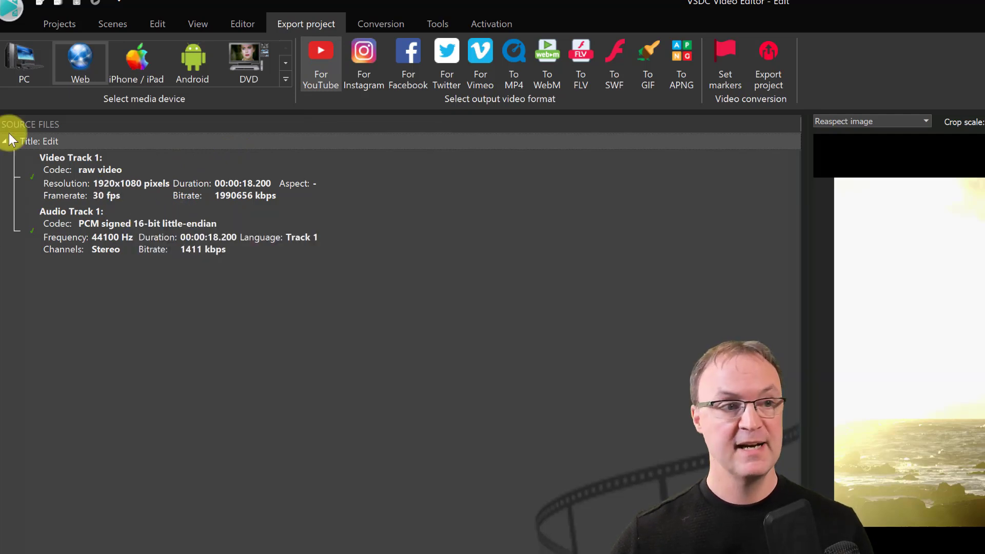
click(11, 71)
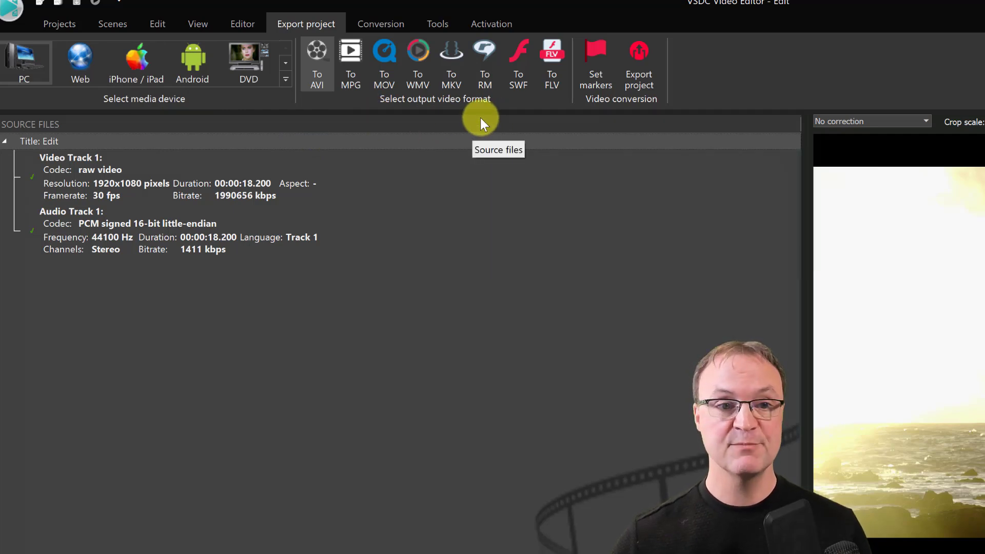
click(78, 62)
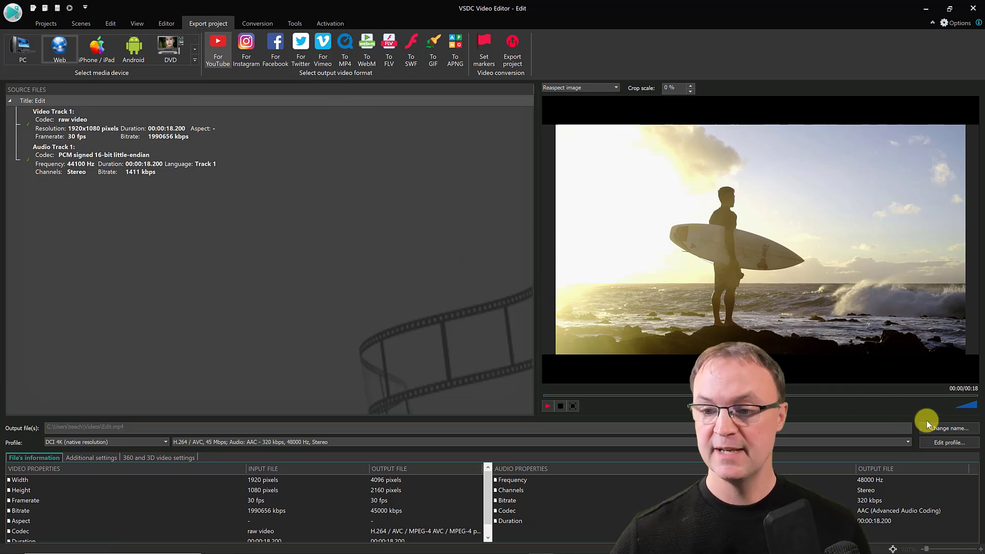
- Examine the output file's name and location options and the YouTube profile editor, closing both without changes
click(944, 428)
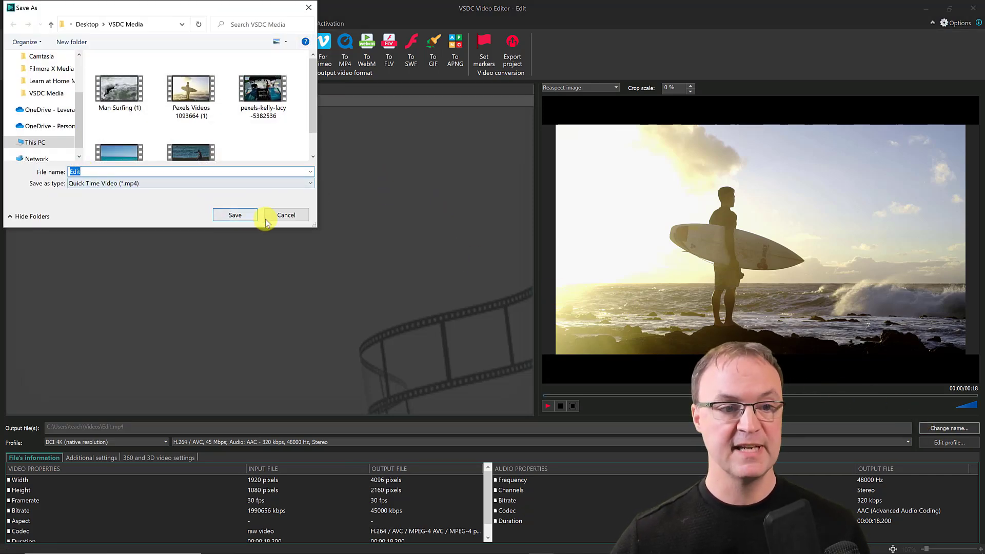
click(292, 216)
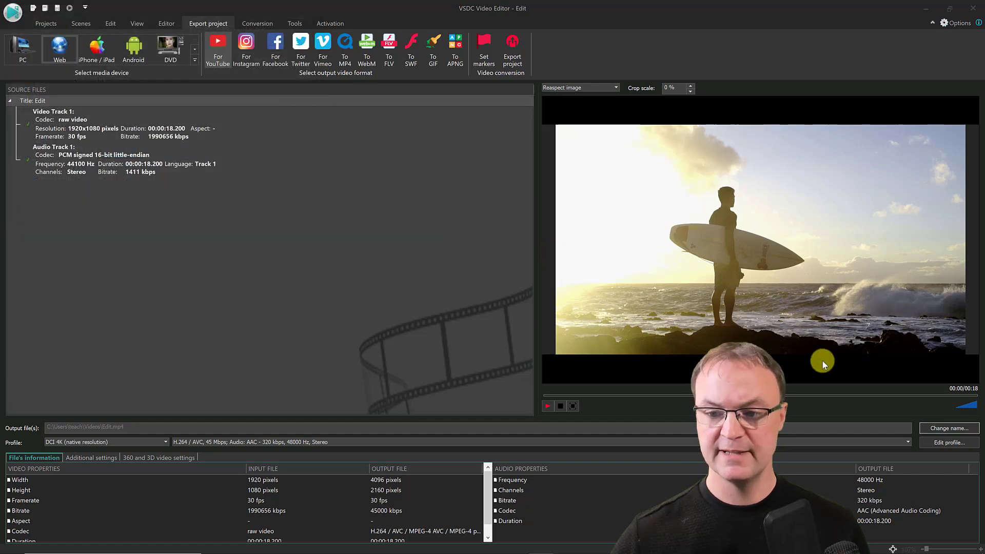
click(932, 442)
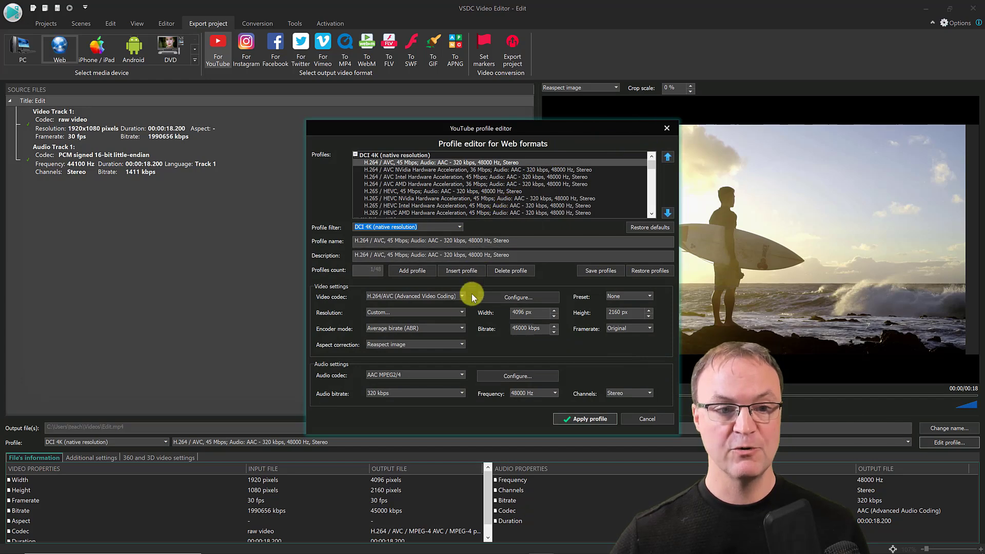
click(670, 128)
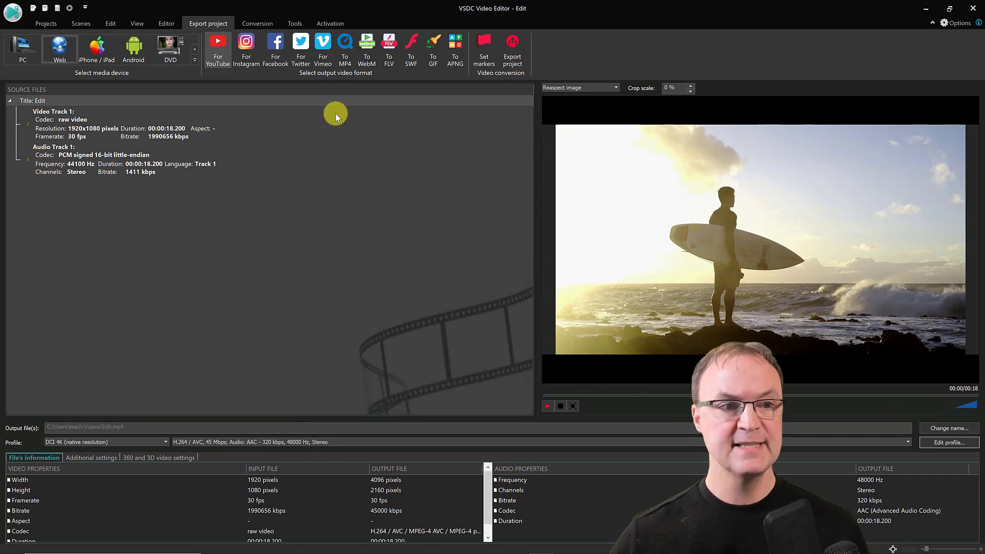
- Check the edited timeline, return to the export settings, and export the project for YouTube without premium features
click(170, 24)
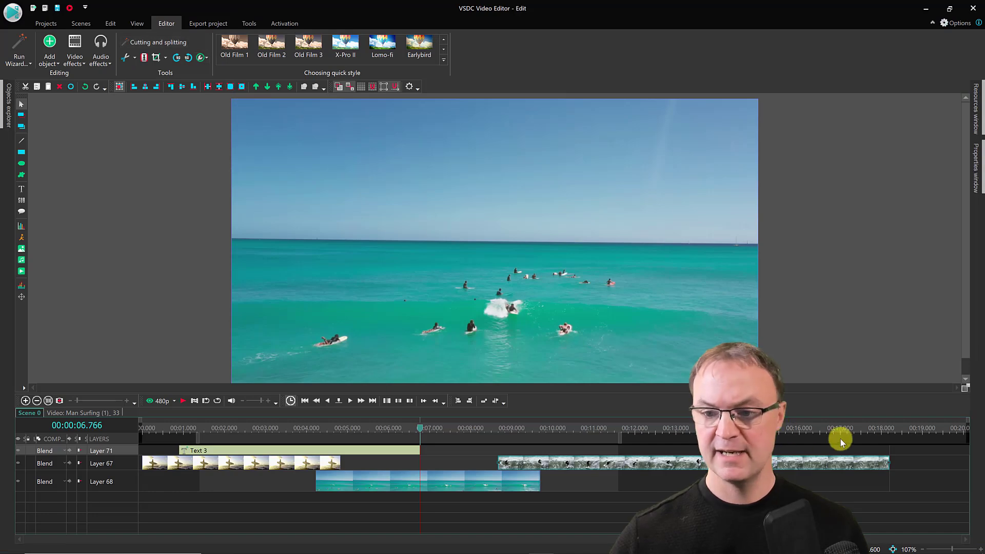
click(197, 24)
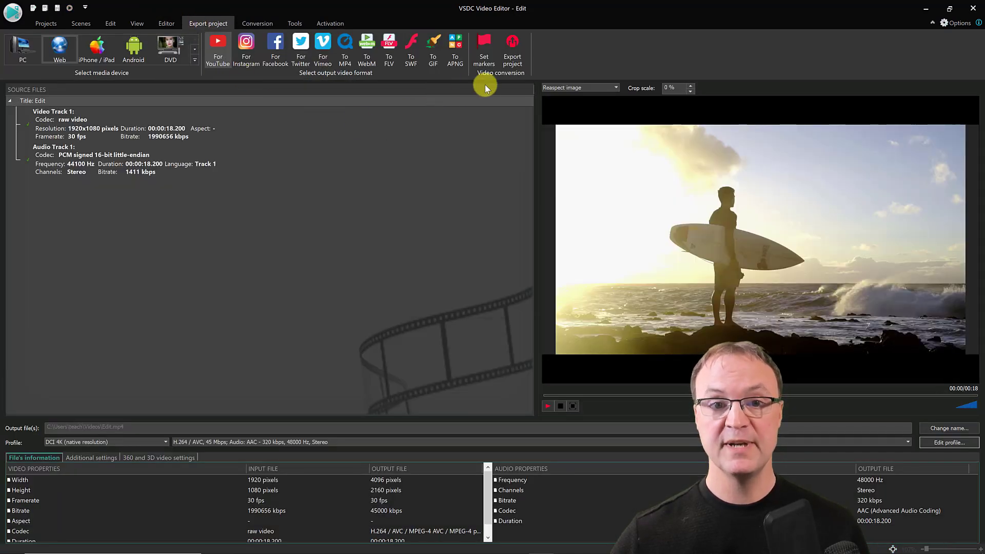
click(509, 49)
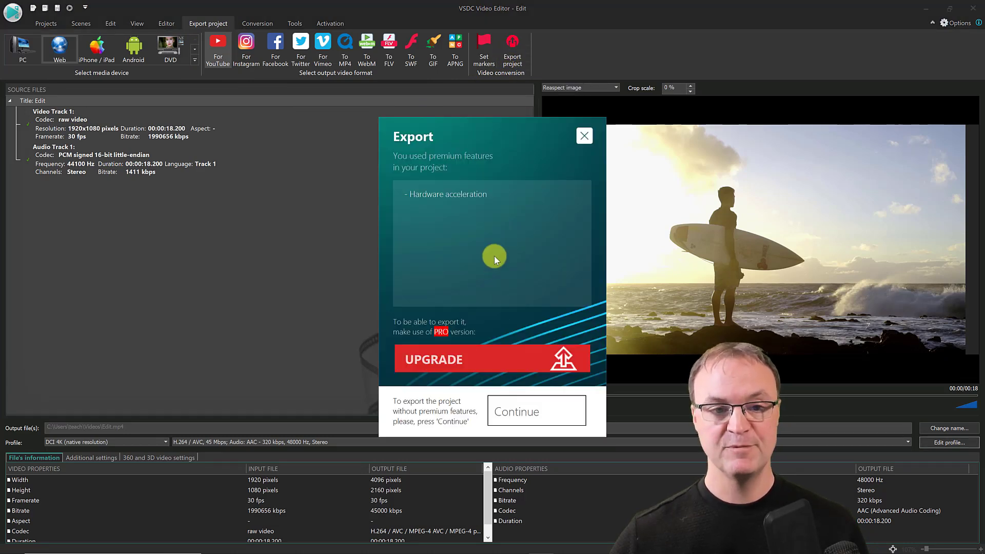
click(542, 422)
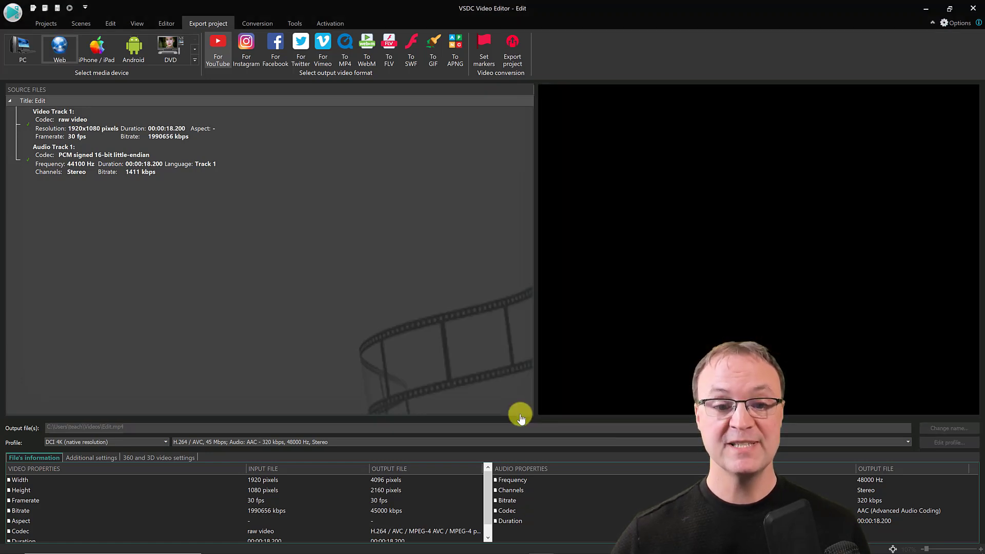